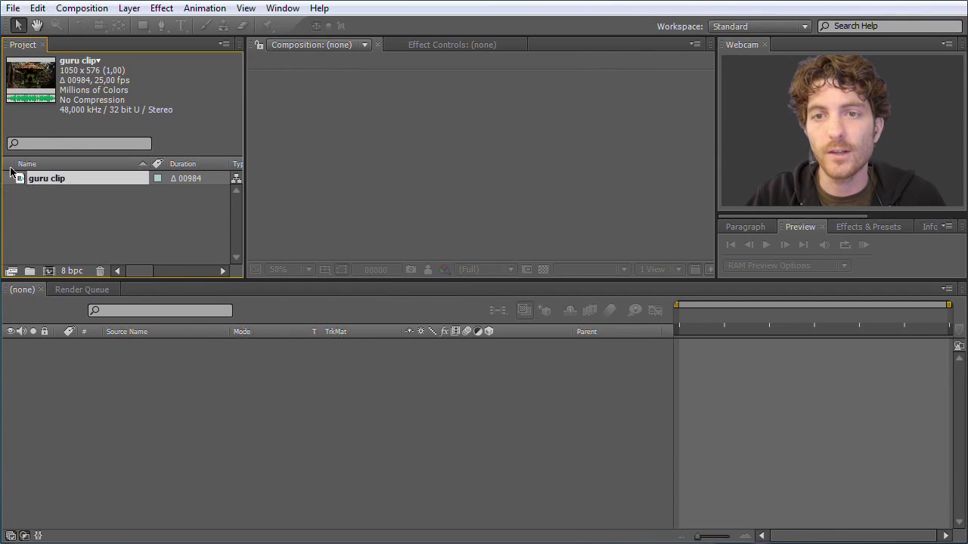
Step: Create a new composition from the guru clip footage and rename it "main composition"
drag(20, 183, 48, 271)
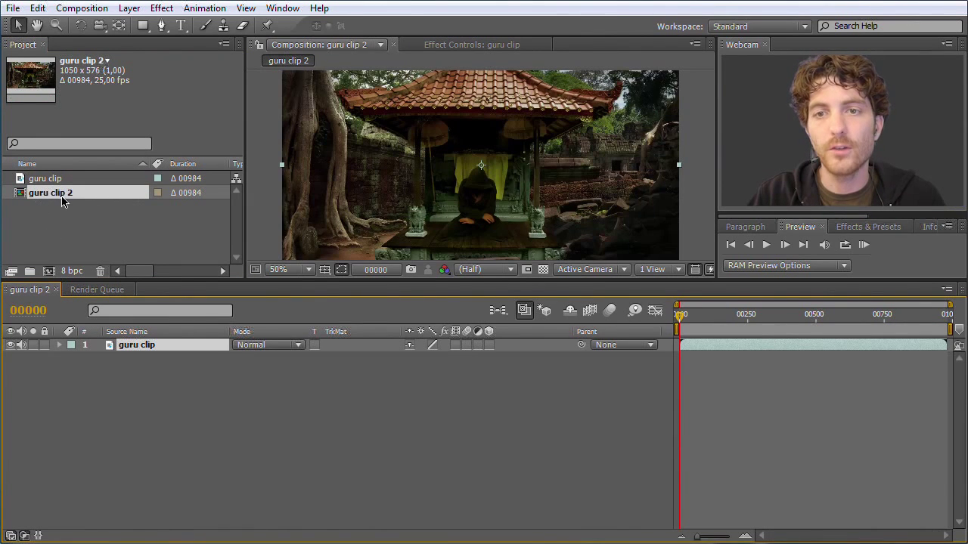
click(64, 196)
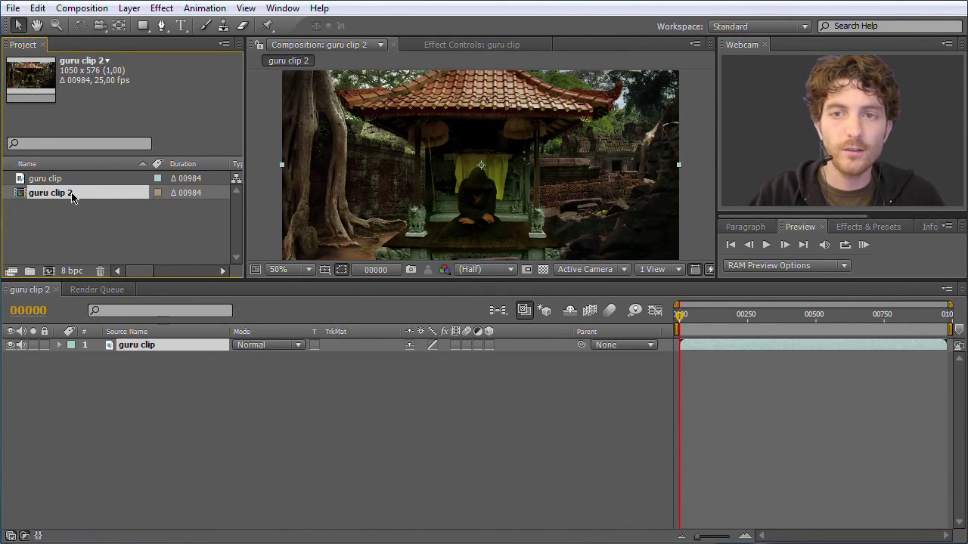
key(Return)
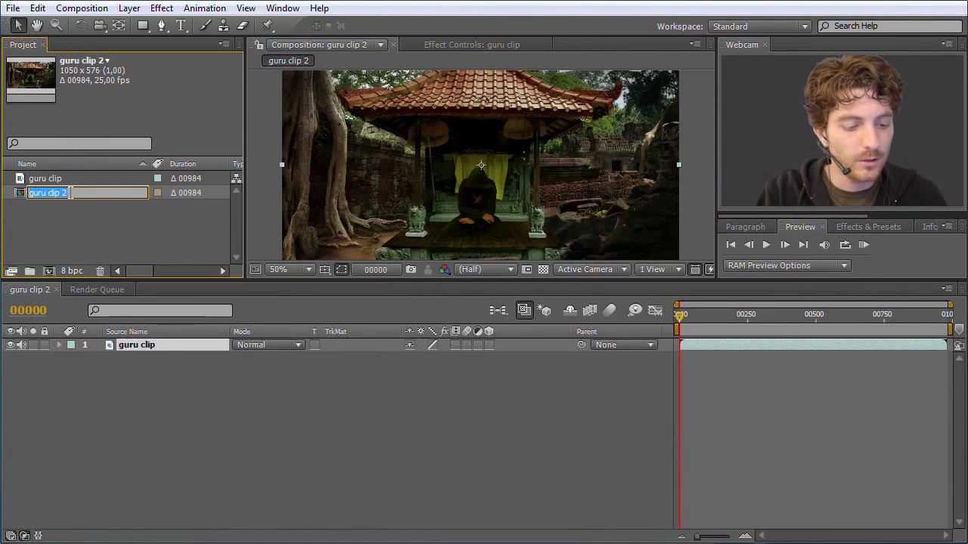
text(main c)
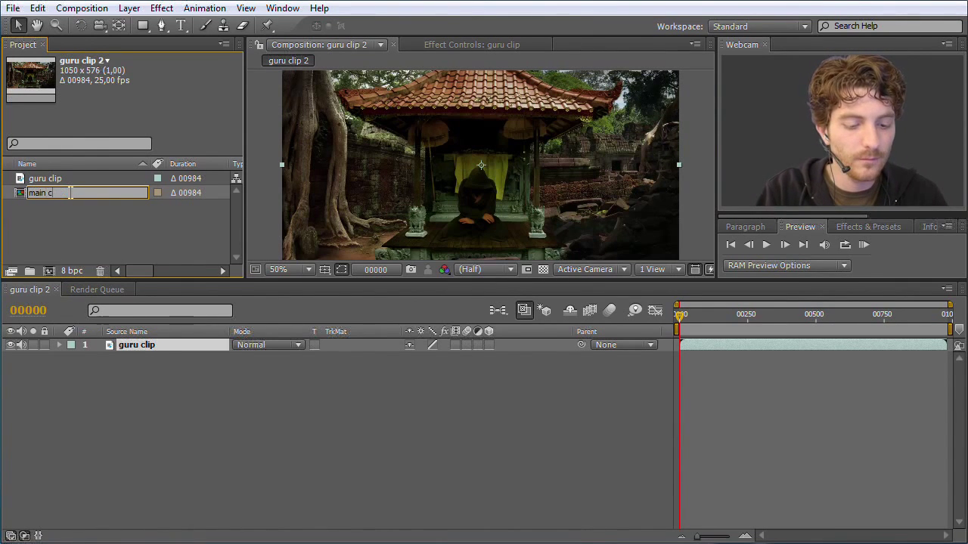
text(omposition)
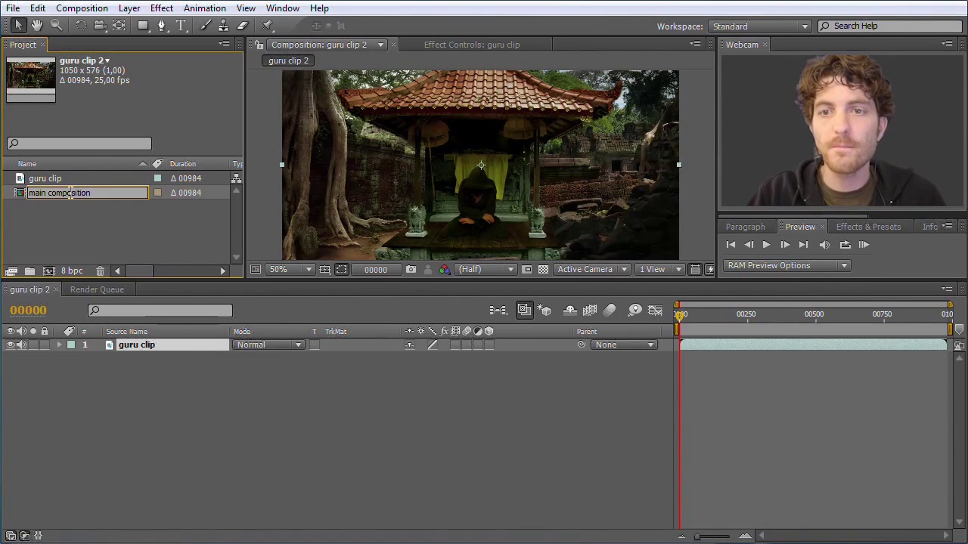
key(Return)
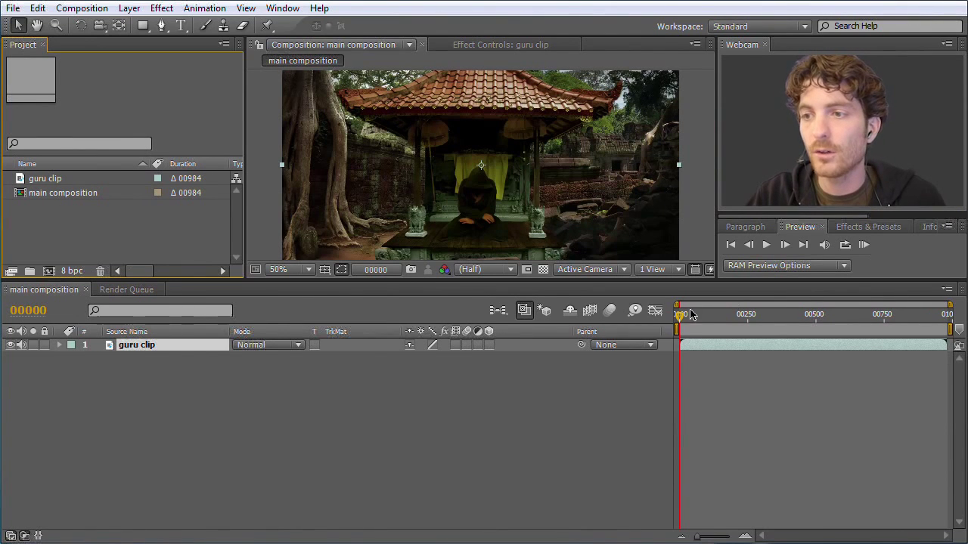
Step: Scrub through the guru clip and park the current time at frame 00701
drag(681, 320, 927, 333)
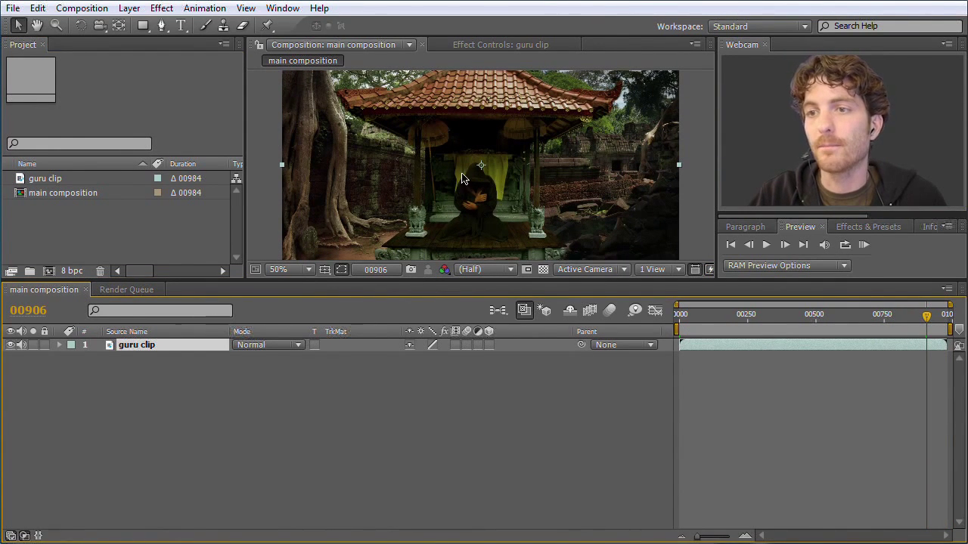
drag(927, 318, 875, 317)
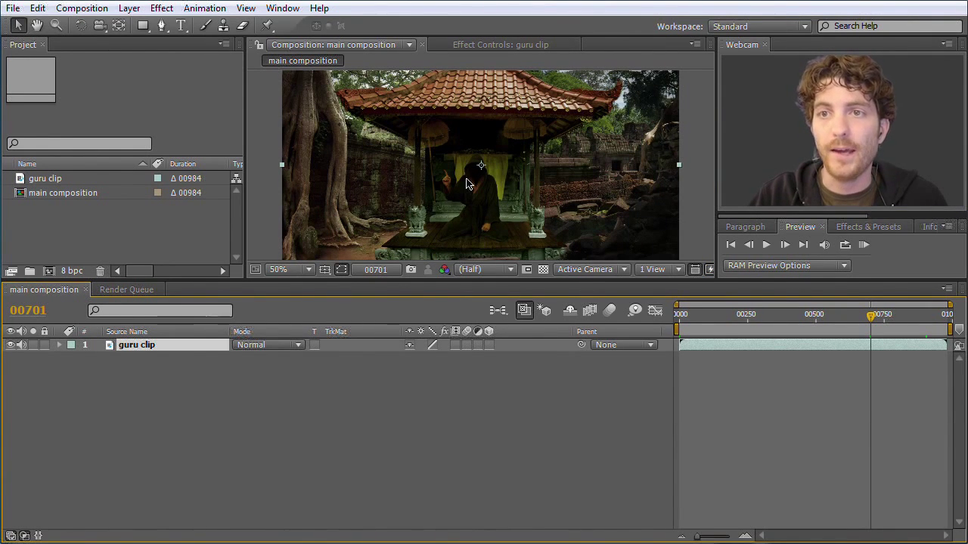
click(211, 359)
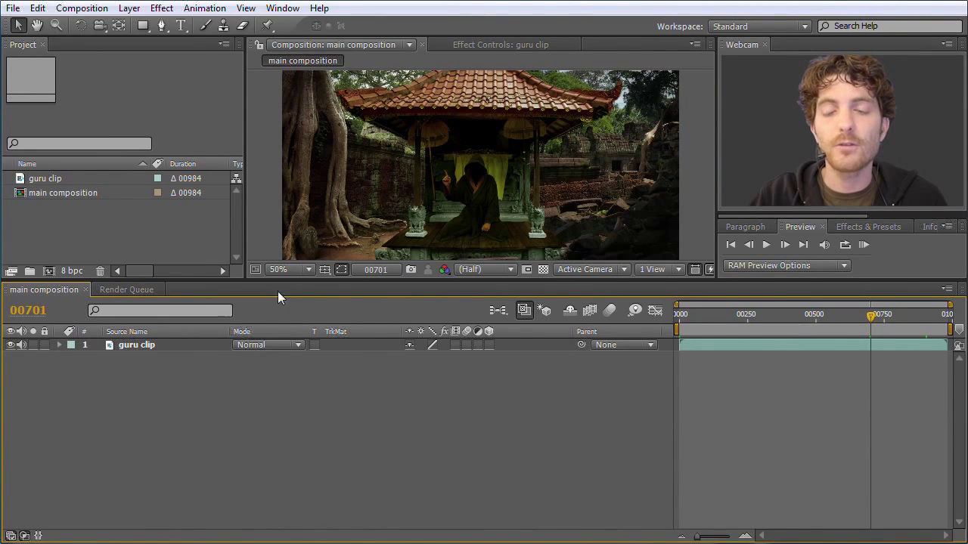
Step: Apply the Fast Blur effect to the guru clip layer and dock its Effect Controls together with the Project panel
click(142, 345)
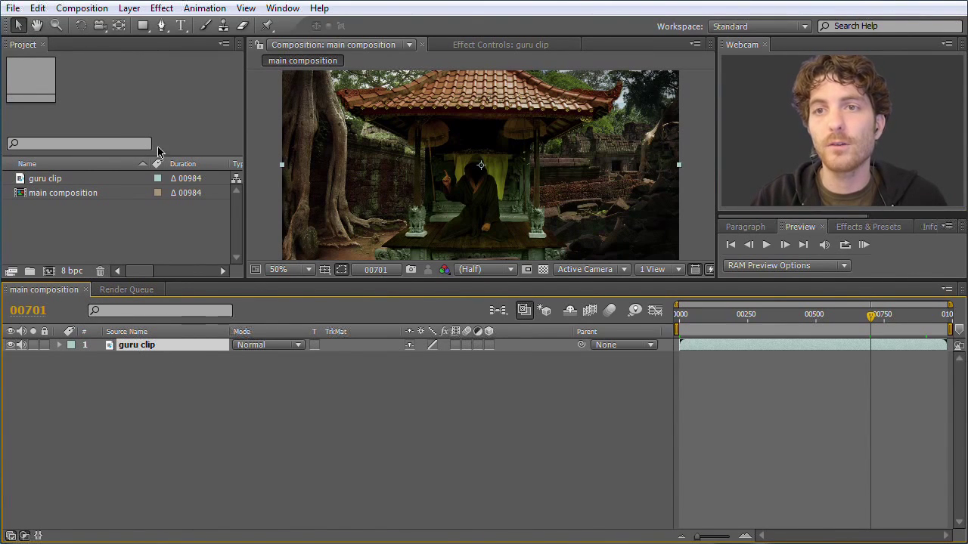
click(163, 8)
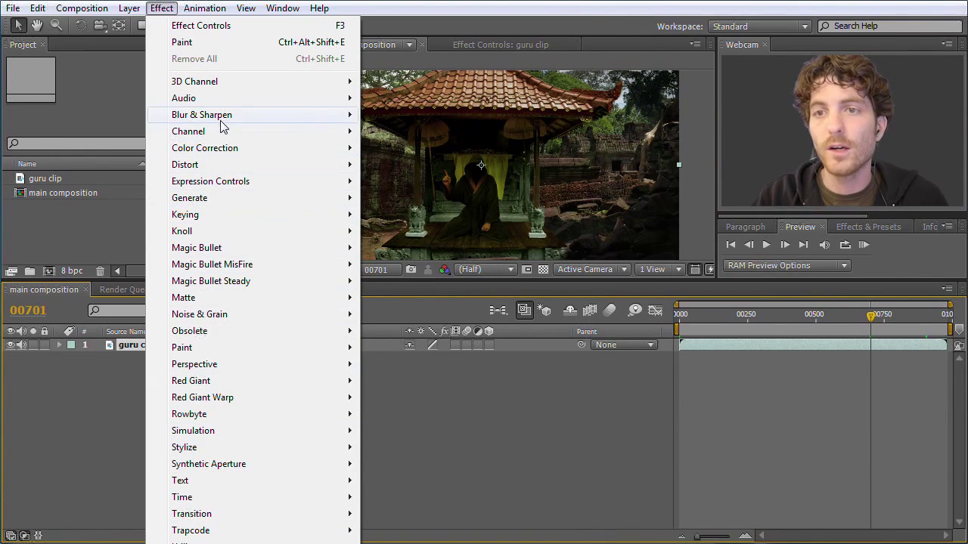
mouse_move(218, 139)
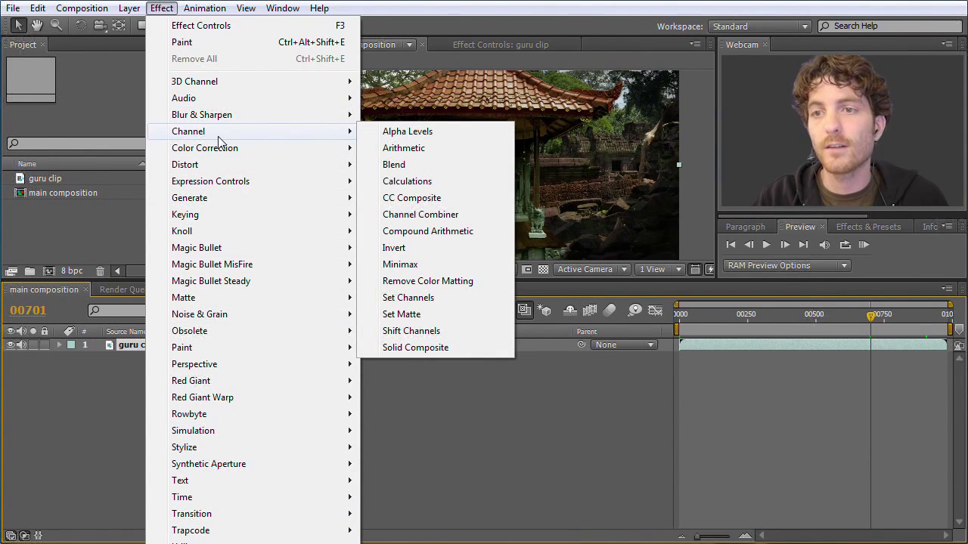
mouse_move(223, 121)
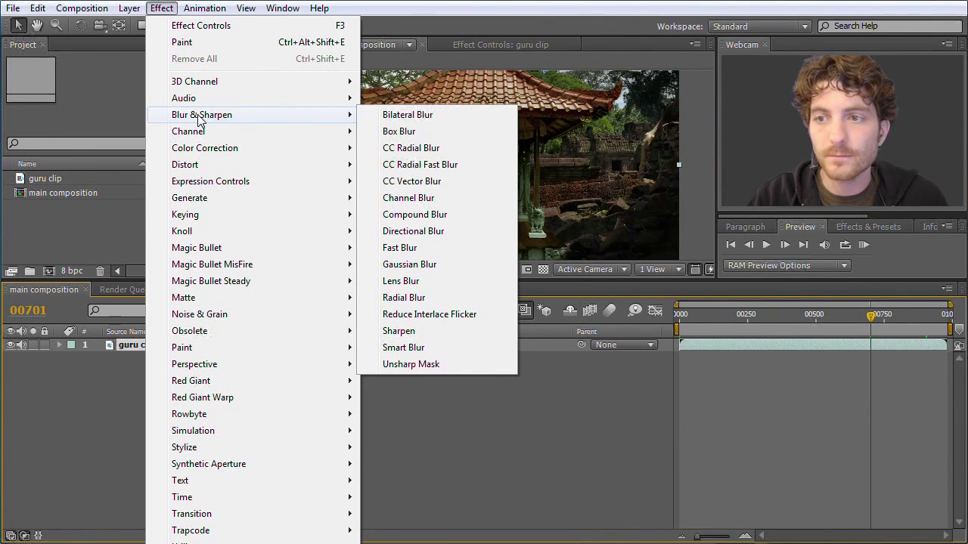
click(414, 251)
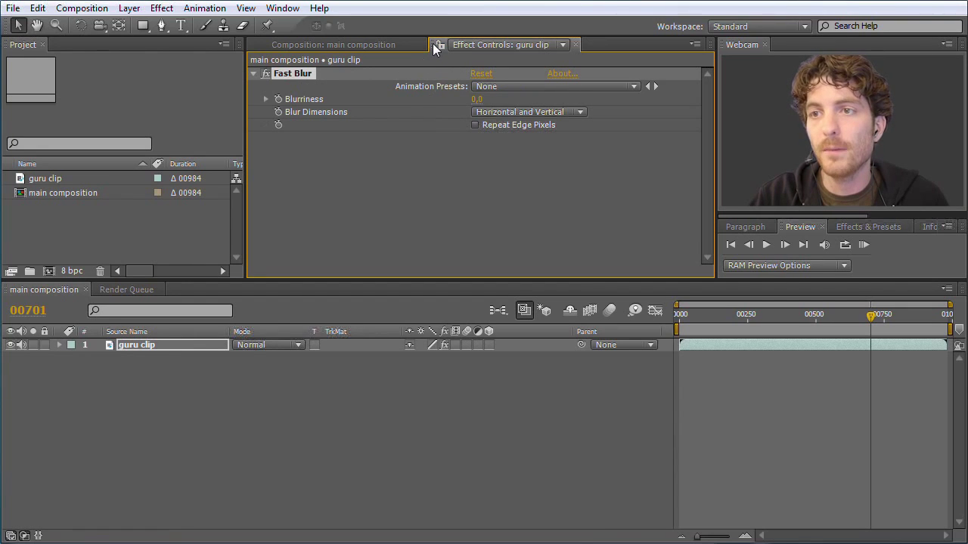
drag(435, 46, 136, 159)
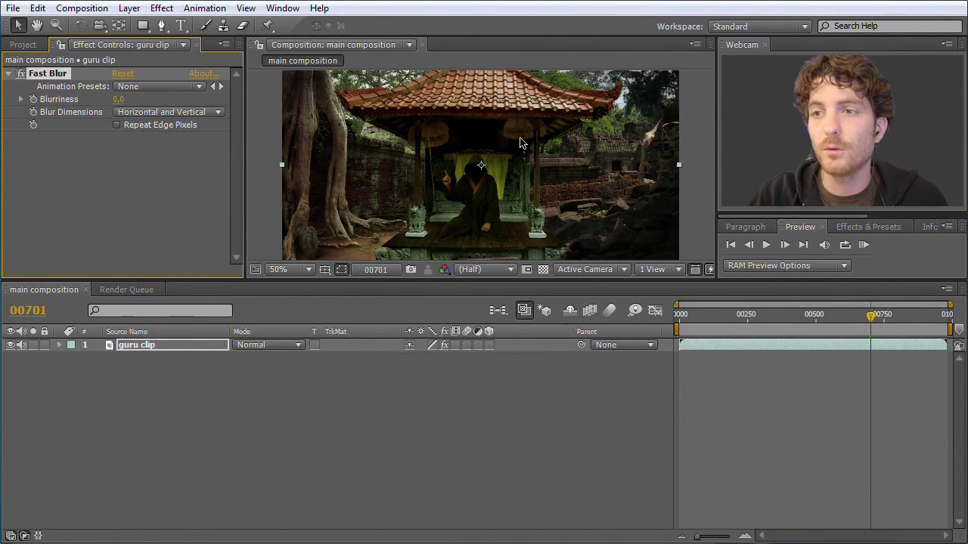
Step: Raise the Fast Blur effect's Blurriness to 26.0
click(81, 151)
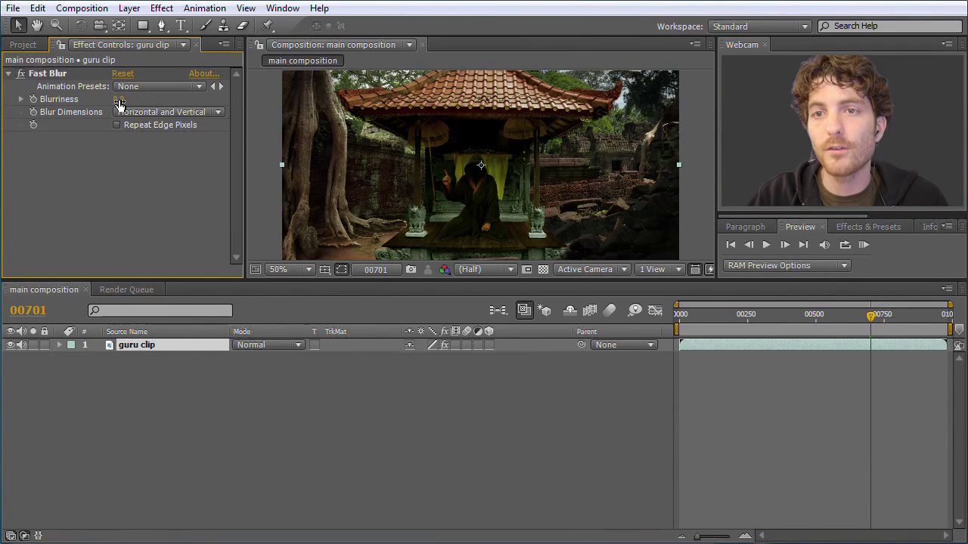
click(125, 104)
mouse_move(125, 105)
mouse_down()
mouse_move(156, 105)
mouse_move(87, 110)
mouse_move(109, 110)
mouse_up()
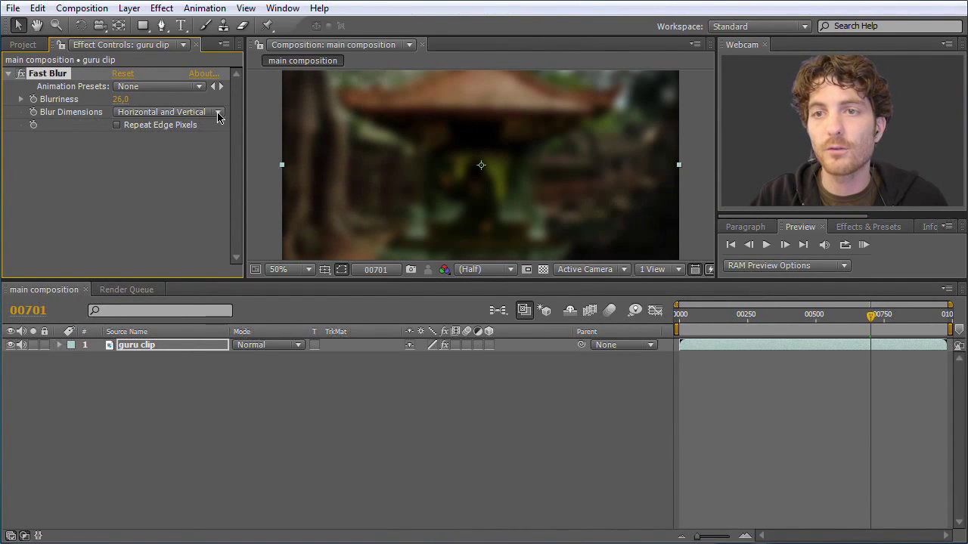
Step: Try the Horizontal blur direction for Fast Blur, and finally set its Blur Dimensions to Vertical
click(218, 113)
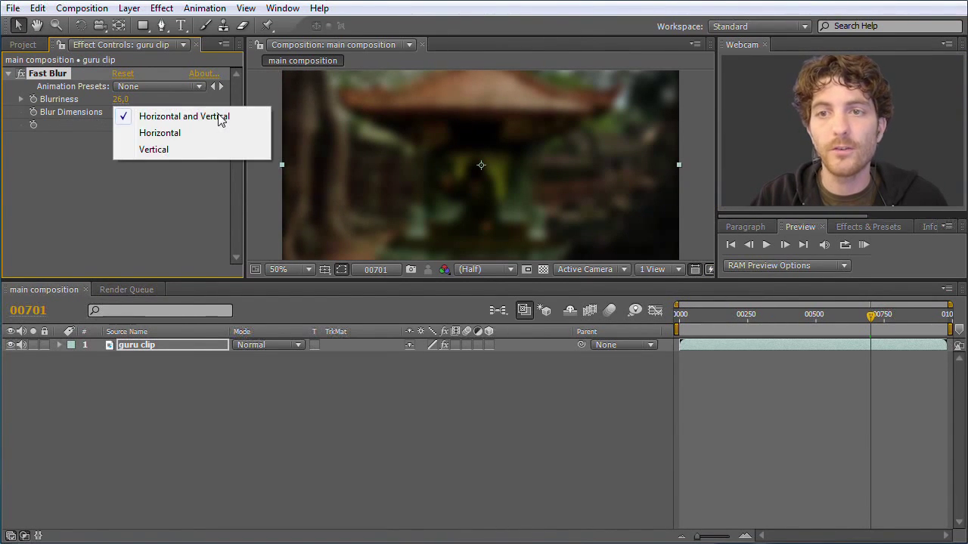
click(183, 134)
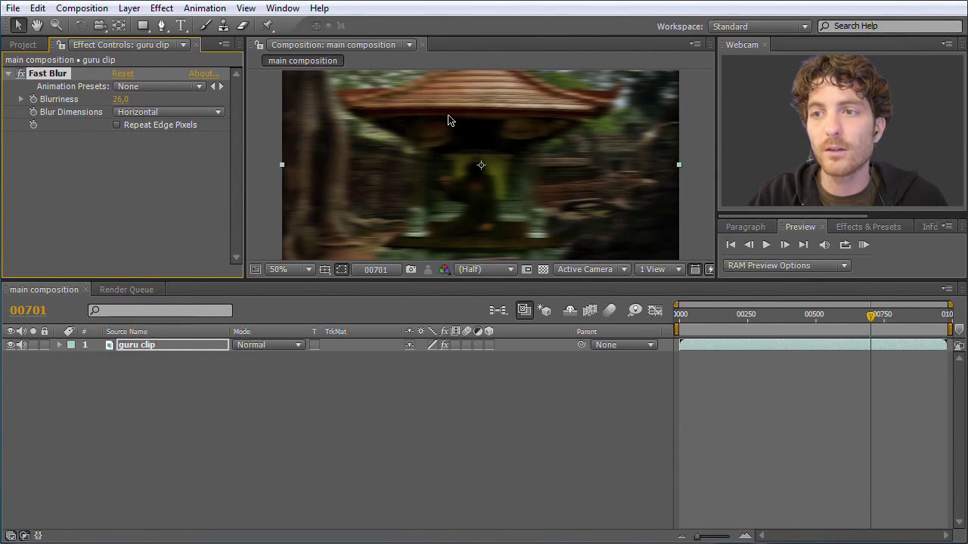
click(213, 113)
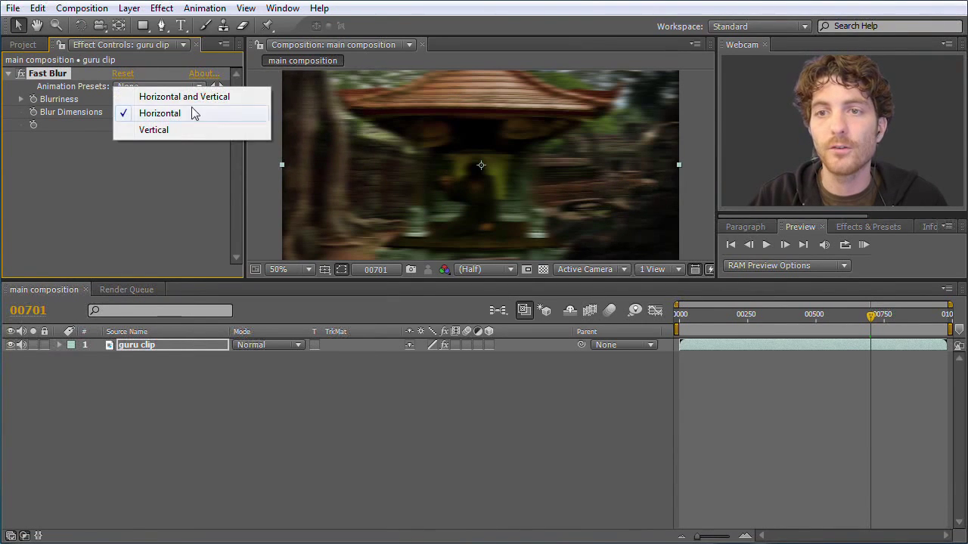
click(173, 131)
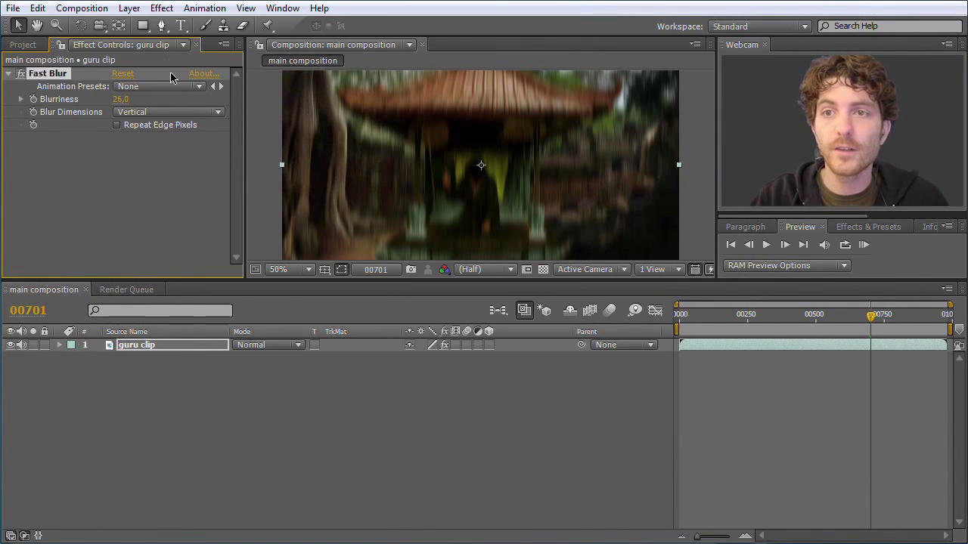
click(161, 7)
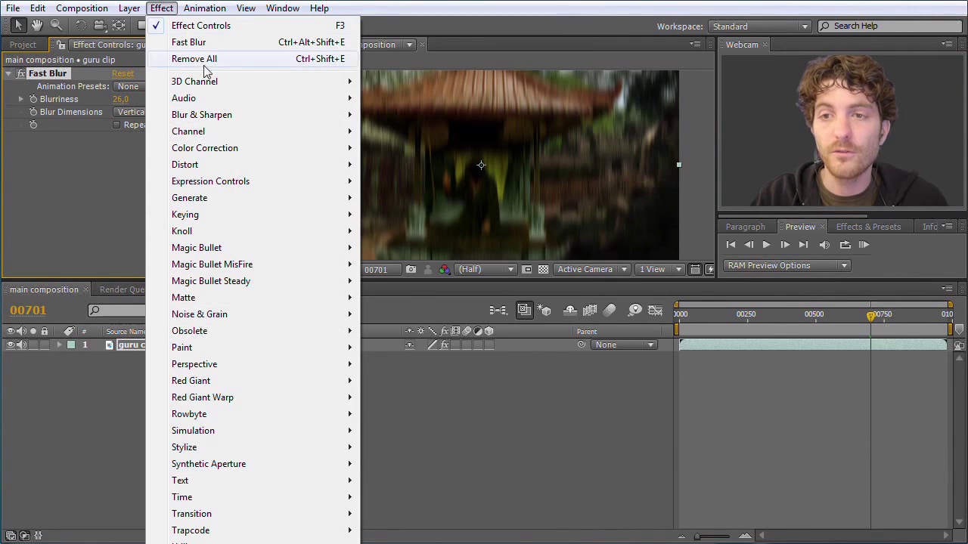
click(113, 157)
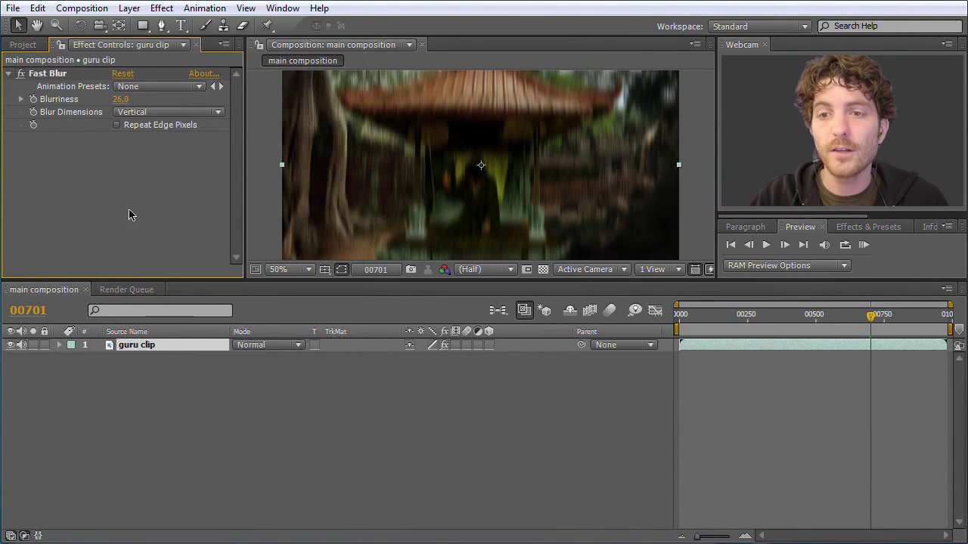
click(142, 346)
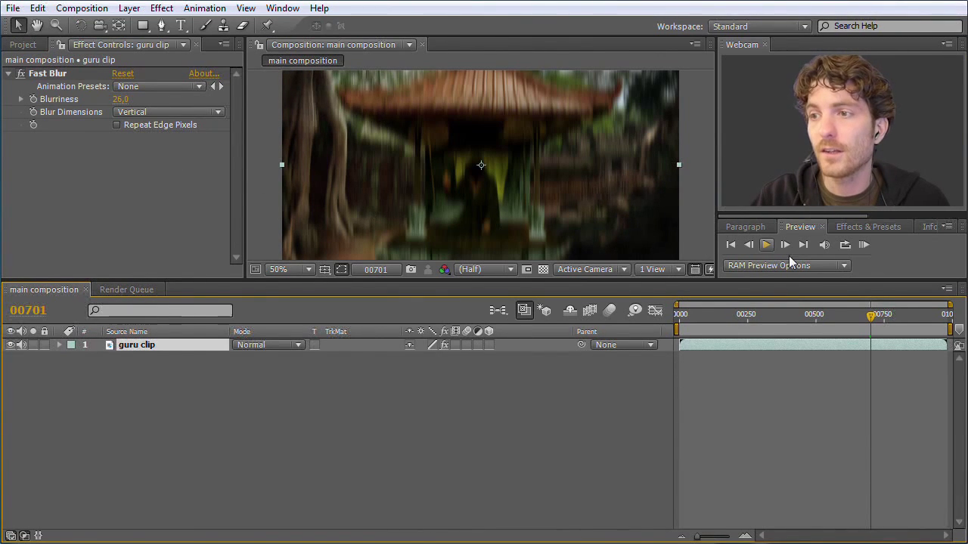
Step: Show the Effects & Presets list and enlarge it enough to display several effect categories
click(859, 228)
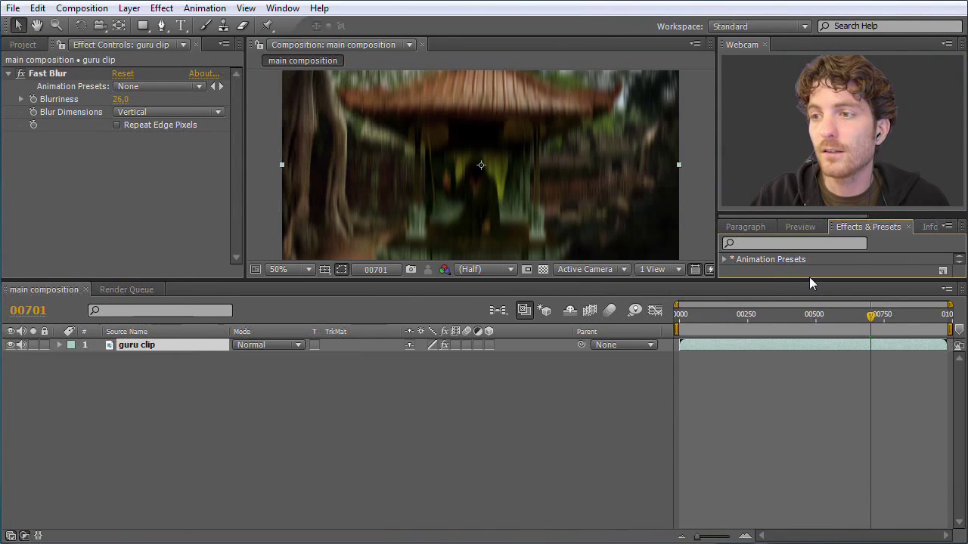
drag(809, 277, 809, 350)
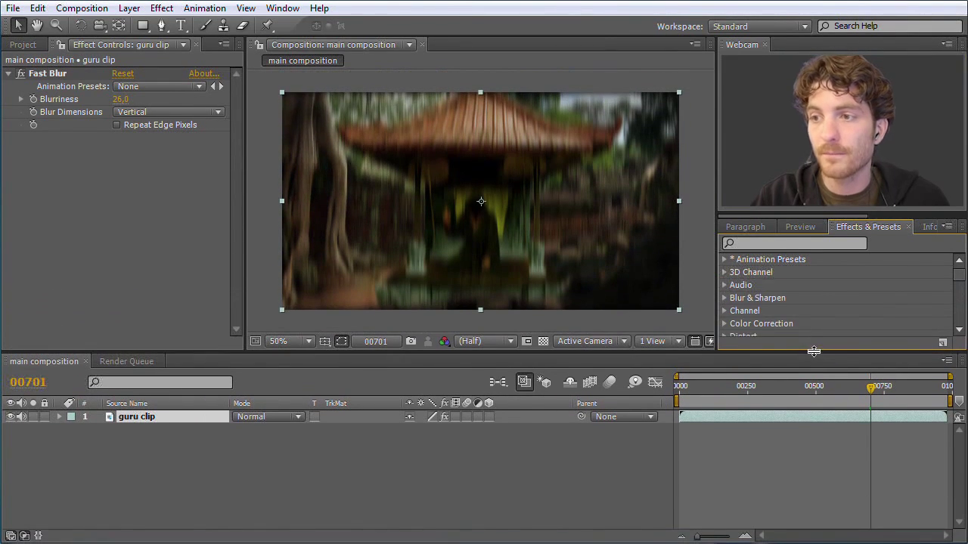
mouse_move(958, 281)
mouse_down()
mouse_move(957, 296)
mouse_move(957, 287)
mouse_up()
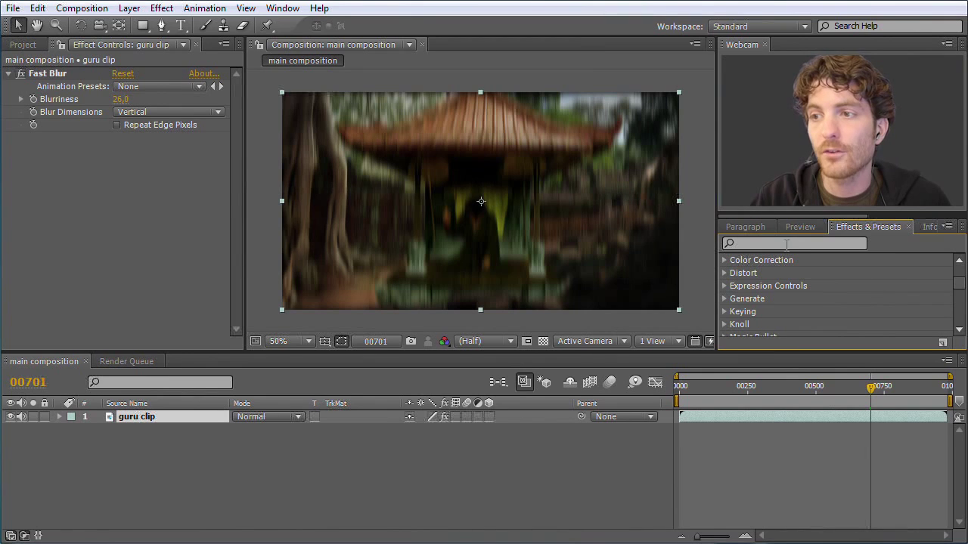
drag(806, 352, 810, 318)
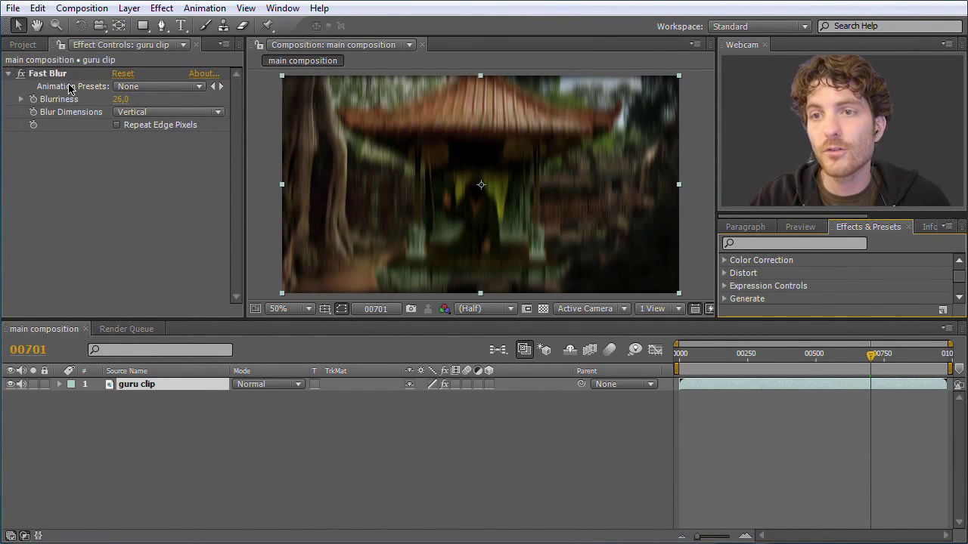
Step: Toggle the Fast Blur effect off and on to compare the image, leaving the effect disabled
click(21, 73)
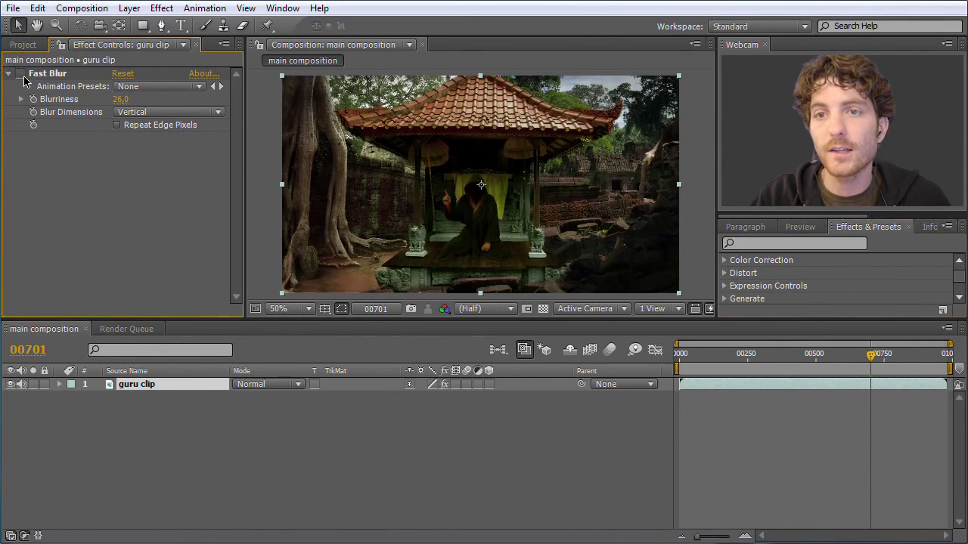
click(22, 73)
click(21, 73)
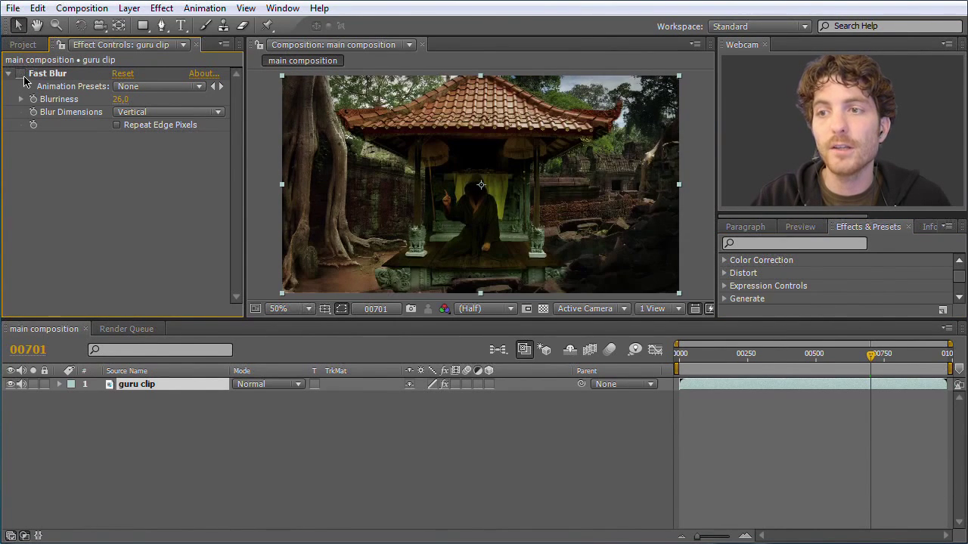
click(22, 75)
click(21, 73)
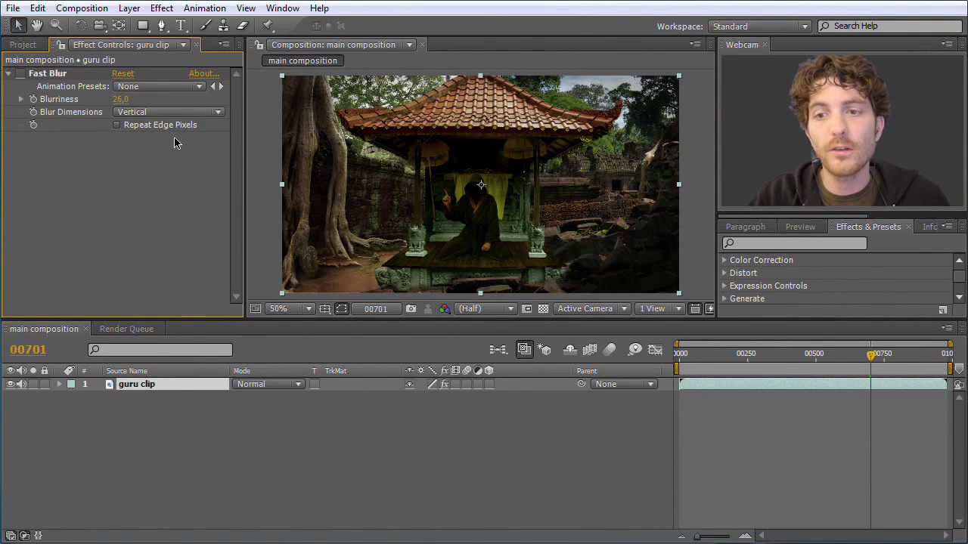
Step: Expand the guru clip layer's properties in the timeline and examine its Transform group, collapsing that group again
click(201, 422)
click(167, 387)
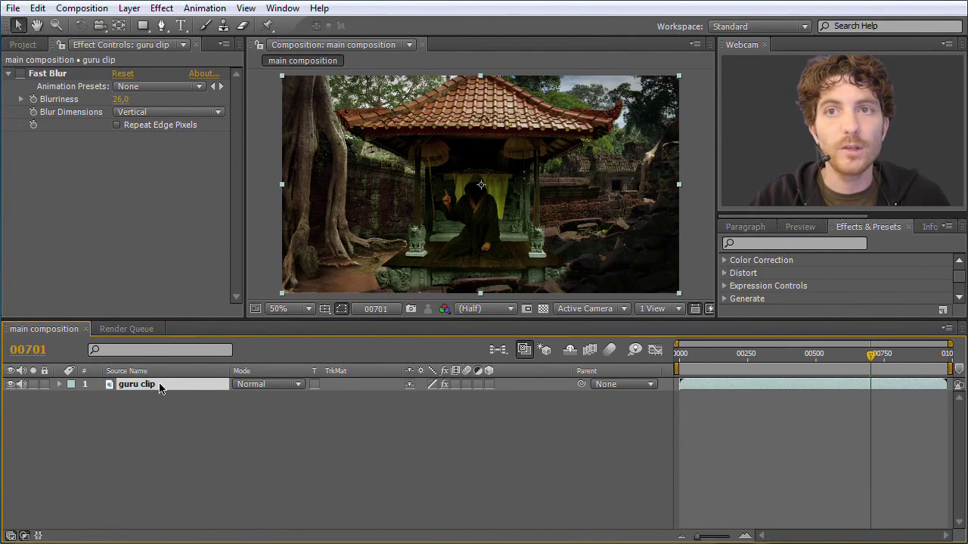
click(61, 386)
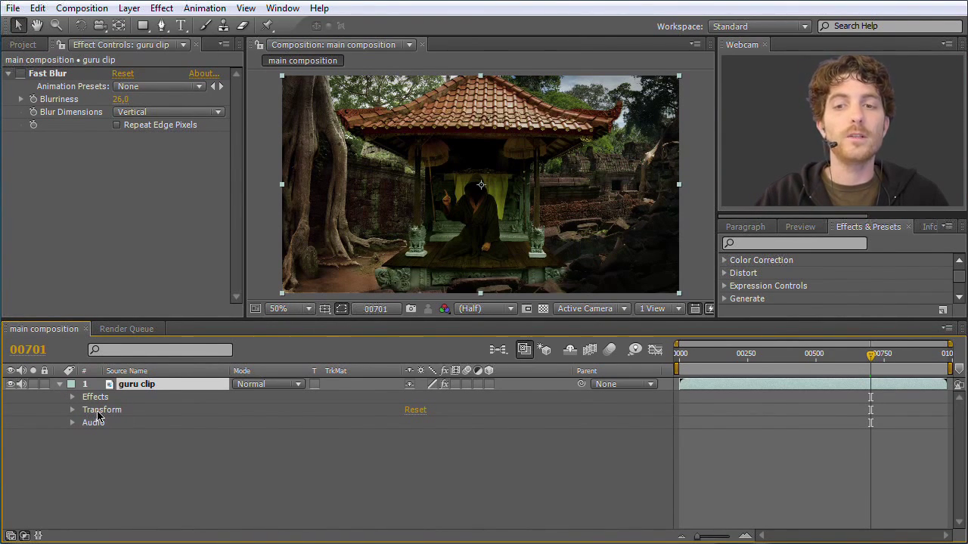
click(73, 410)
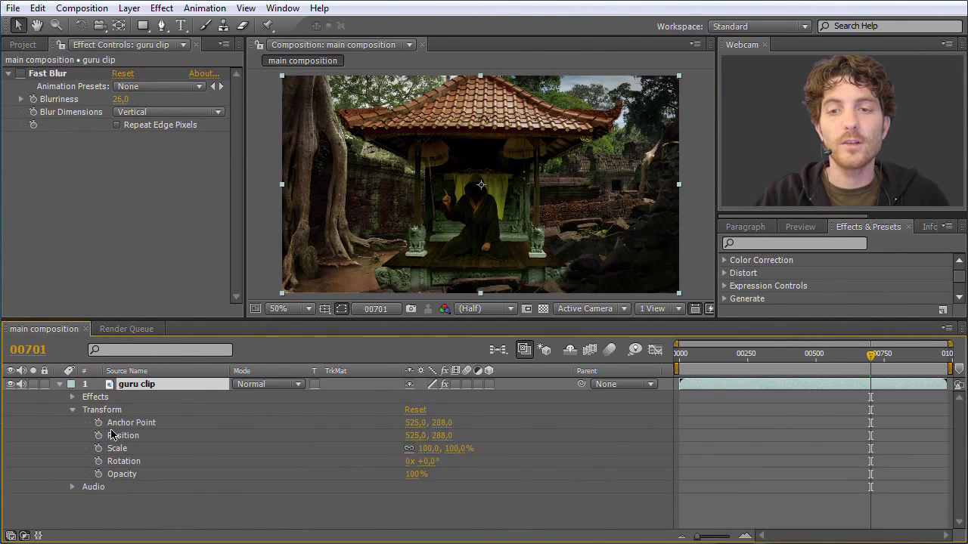
click(72, 412)
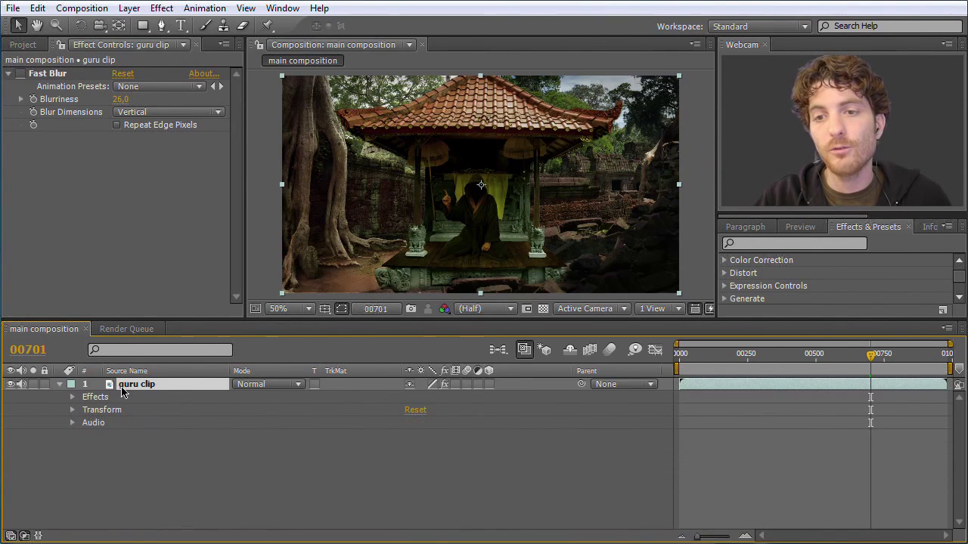
Step: Expand Fast Blur's properties under the guru clip layer, enable the effect and try different Blurriness values, ending at 73
click(72, 399)
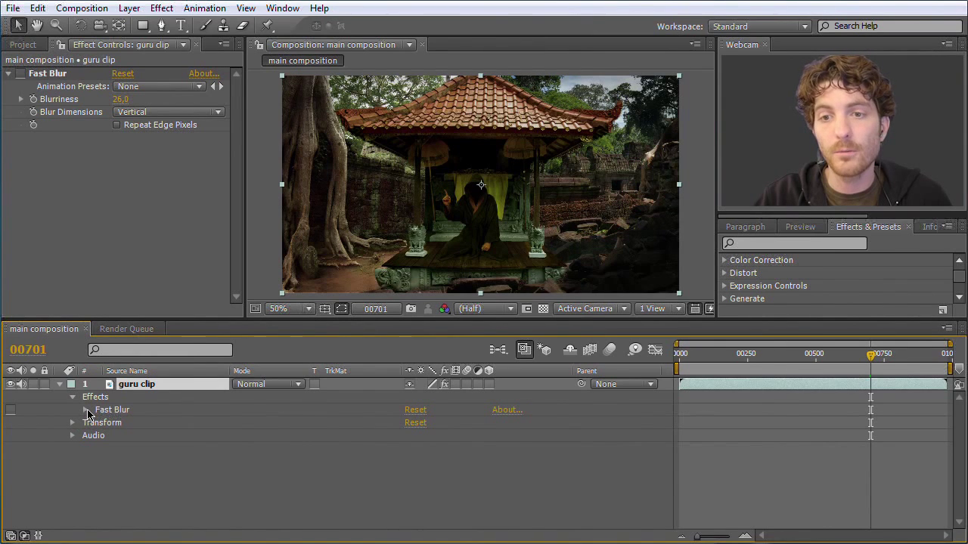
click(85, 411)
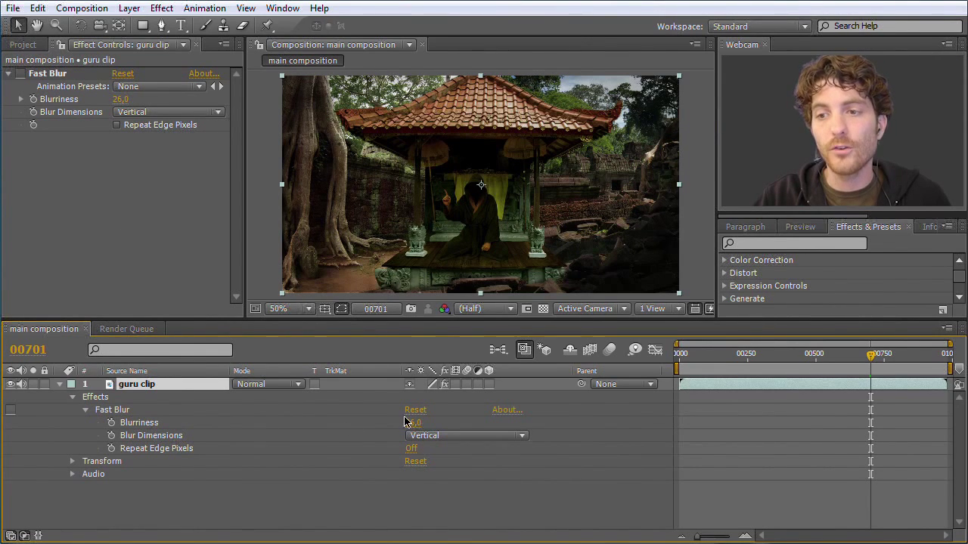
drag(120, 102, 129, 102)
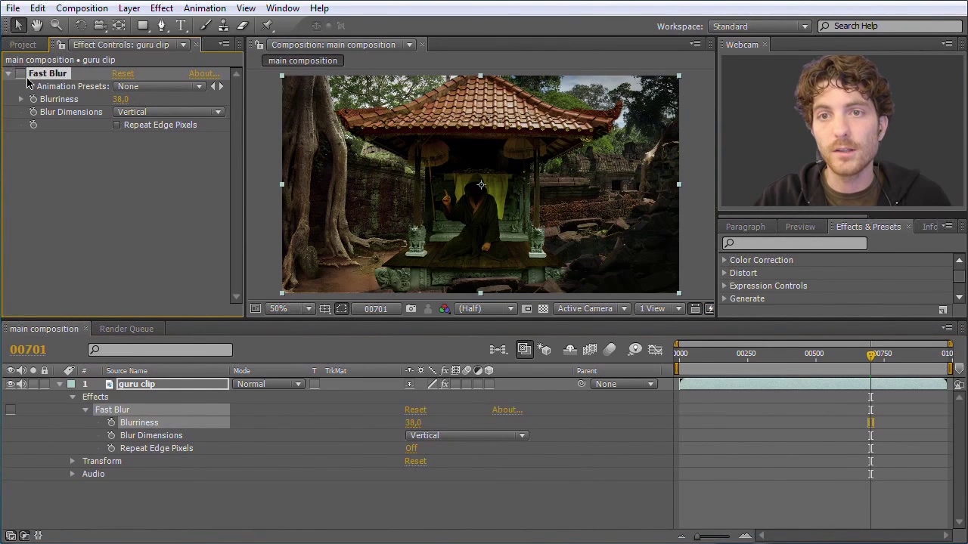
click(21, 73)
drag(137, 103, 110, 102)
drag(410, 425, 443, 434)
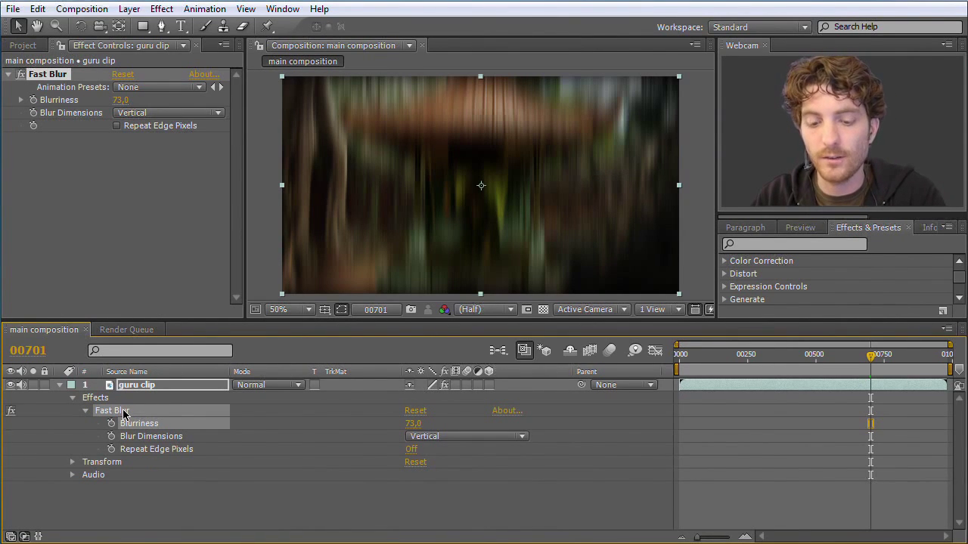
Step: Delete Fast Blur from the guru clip layer and apply the Advanced Lightning effect from the Generate category instead
key(Delete)
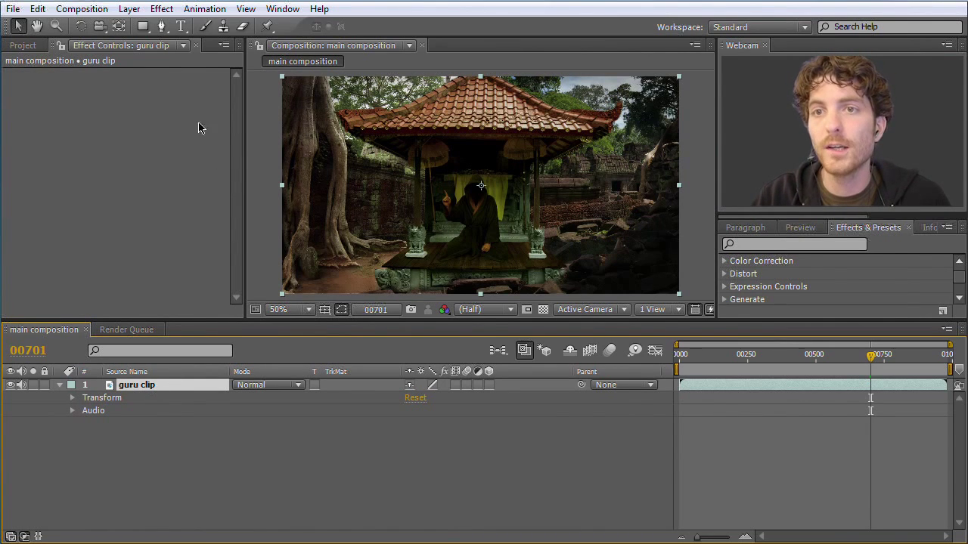
click(162, 10)
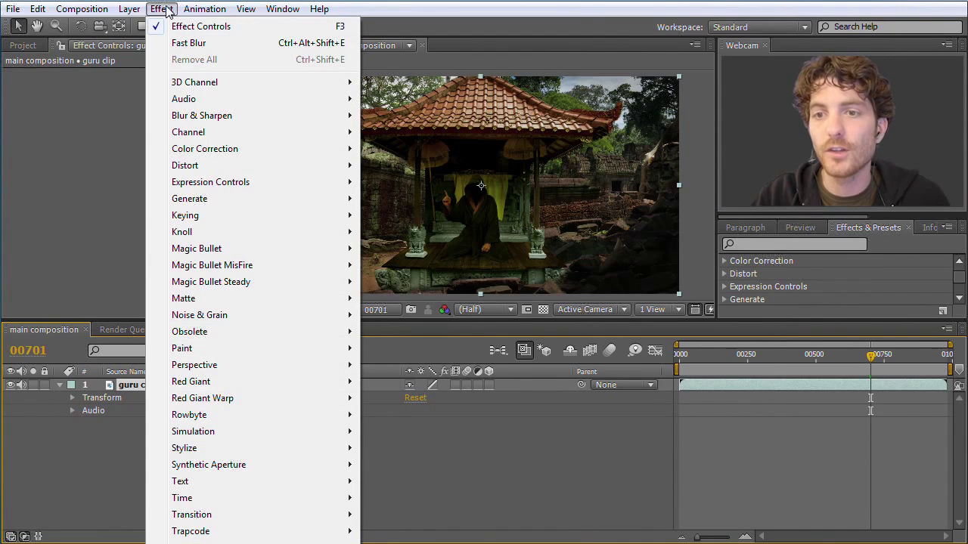
mouse_move(226, 201)
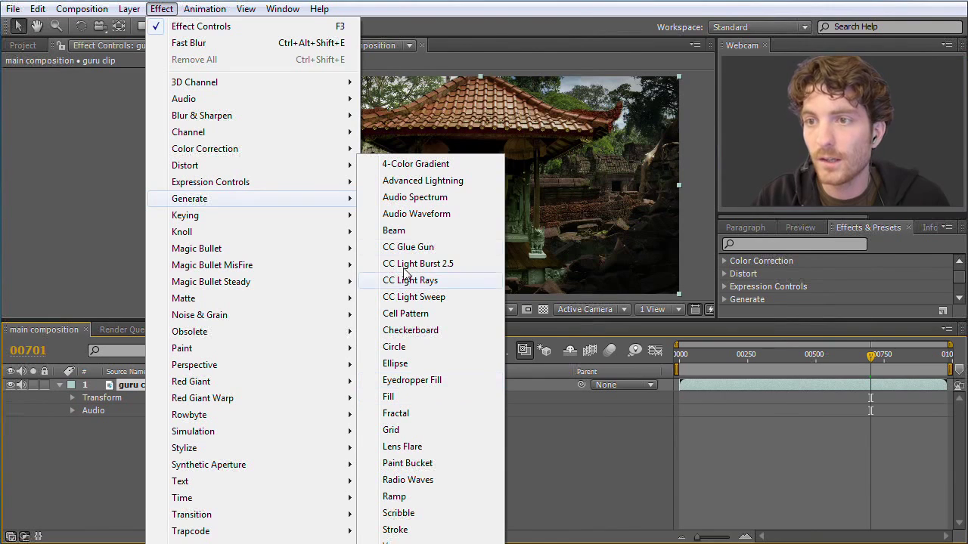
click(423, 182)
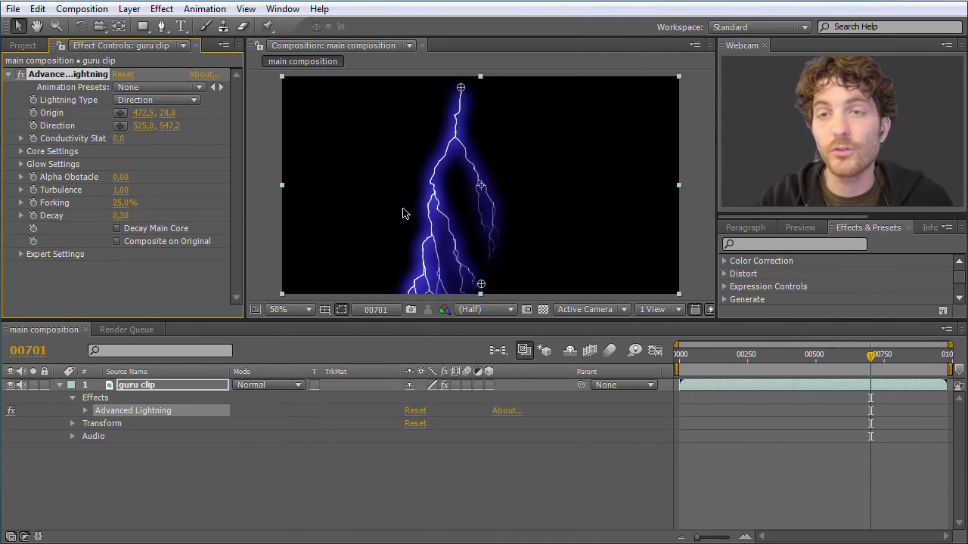
Step: Move the current time to frame 662 and delete the Advanced Lightning effect from the guru clip layer
click(180, 437)
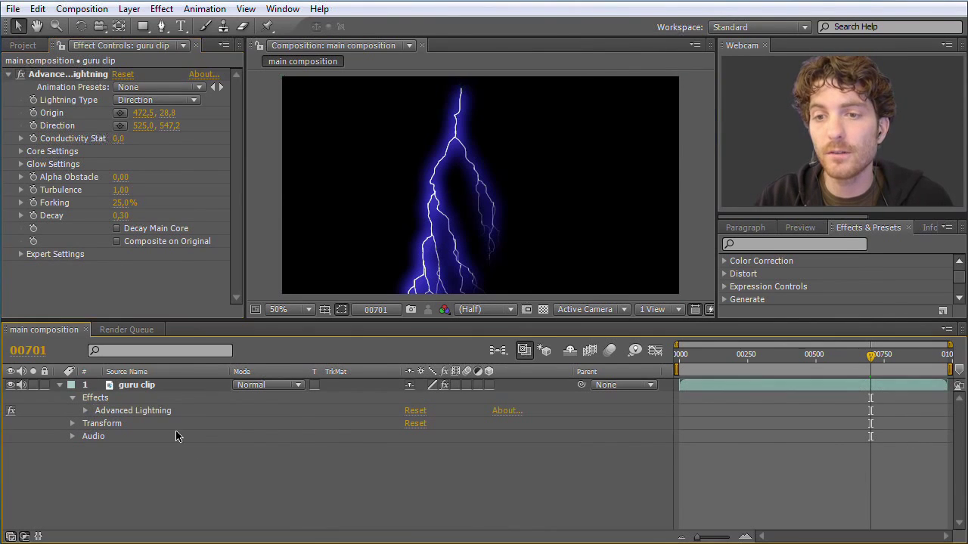
click(140, 386)
mouse_move(871, 356)
mouse_down()
mouse_move(721, 358)
mouse_move(864, 358)
mouse_up()
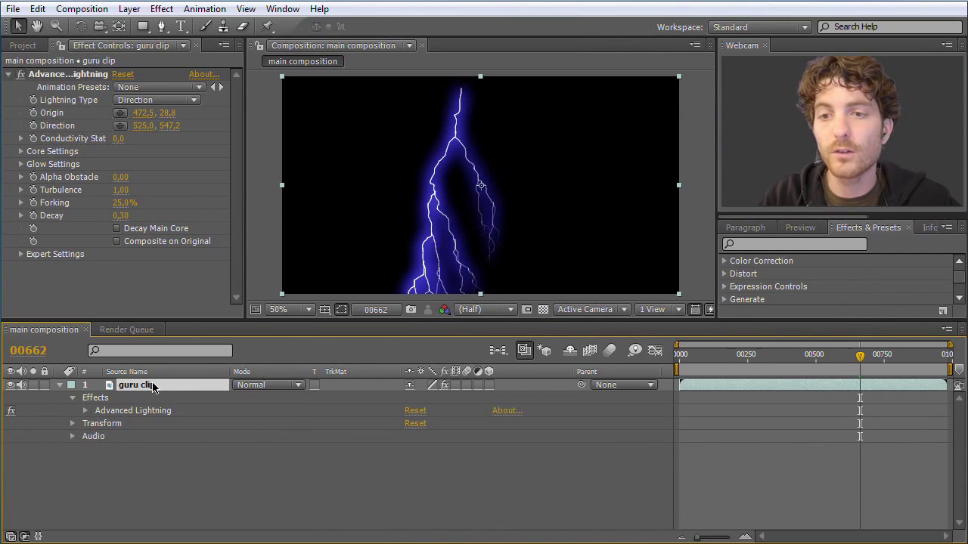
click(111, 413)
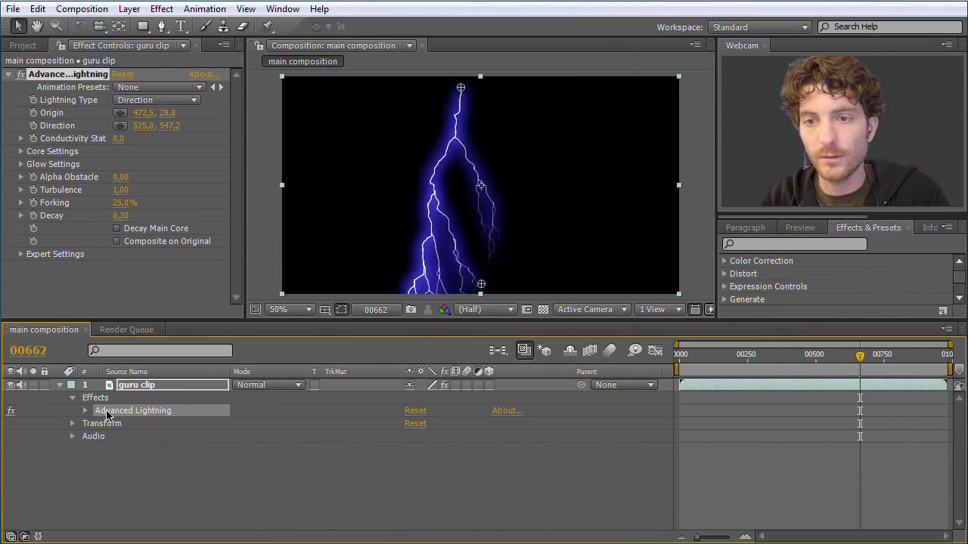
key(Delete)
Step: Create a new light gray solid layer named Lightning at composition size, 1050 x 576 px
click(130, 9)
mouse_move(148, 27)
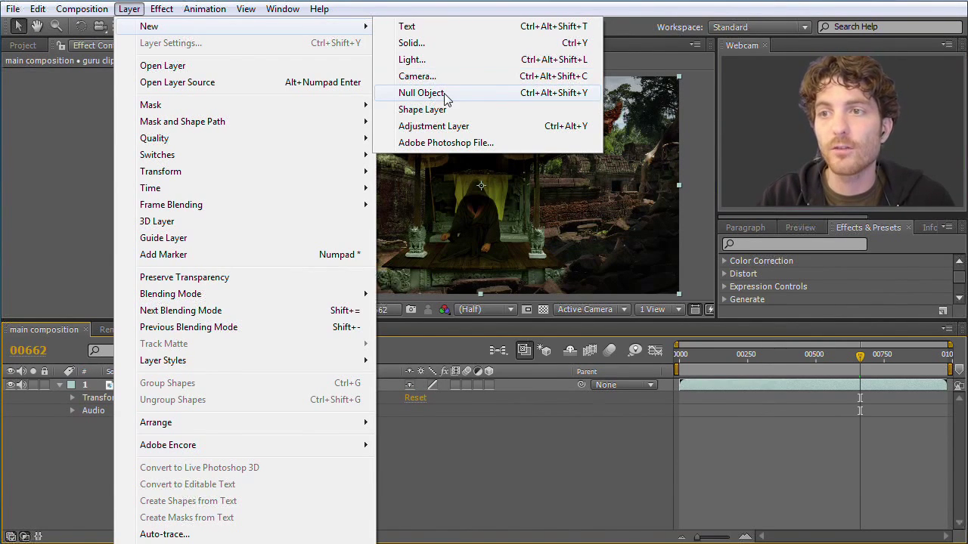
click(408, 43)
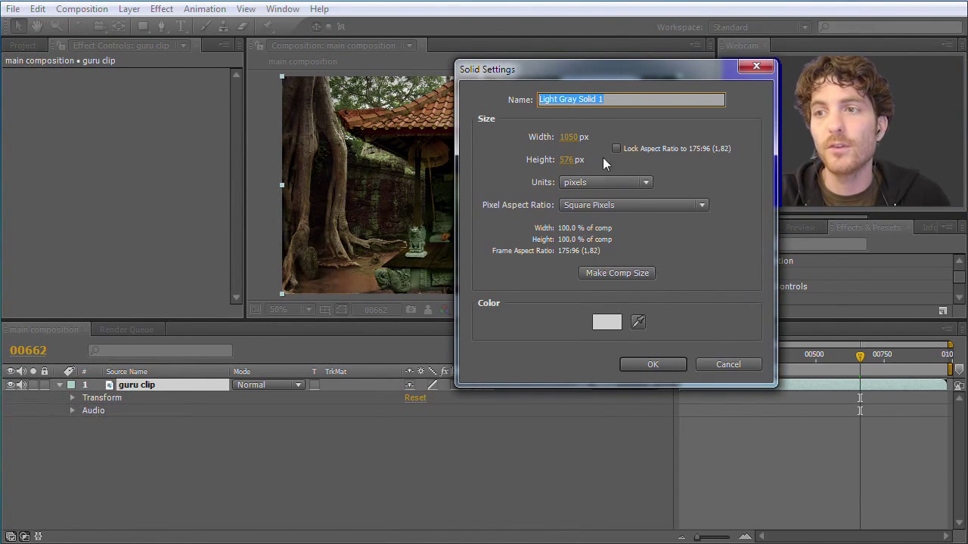
click(627, 272)
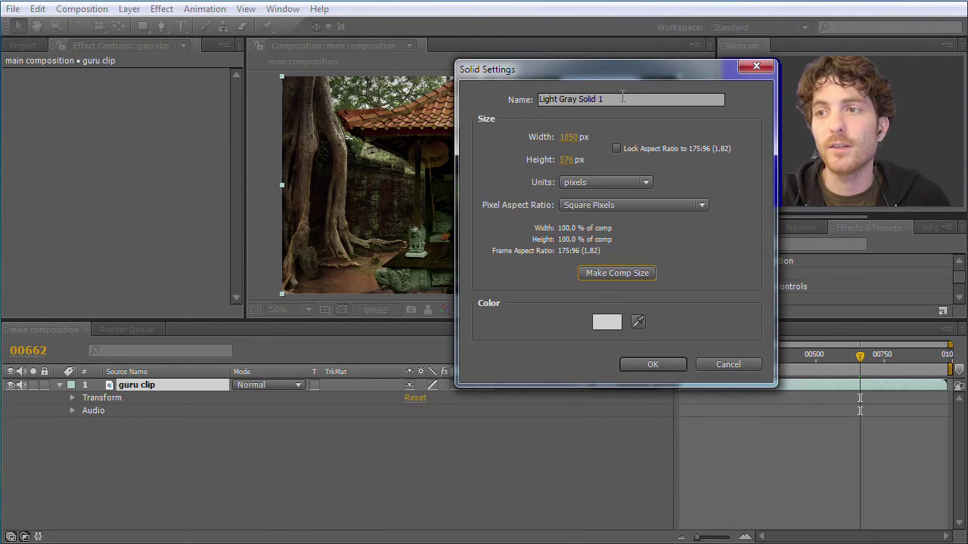
drag(622, 97, 475, 95)
key(BackSpace)
text(Lightning)
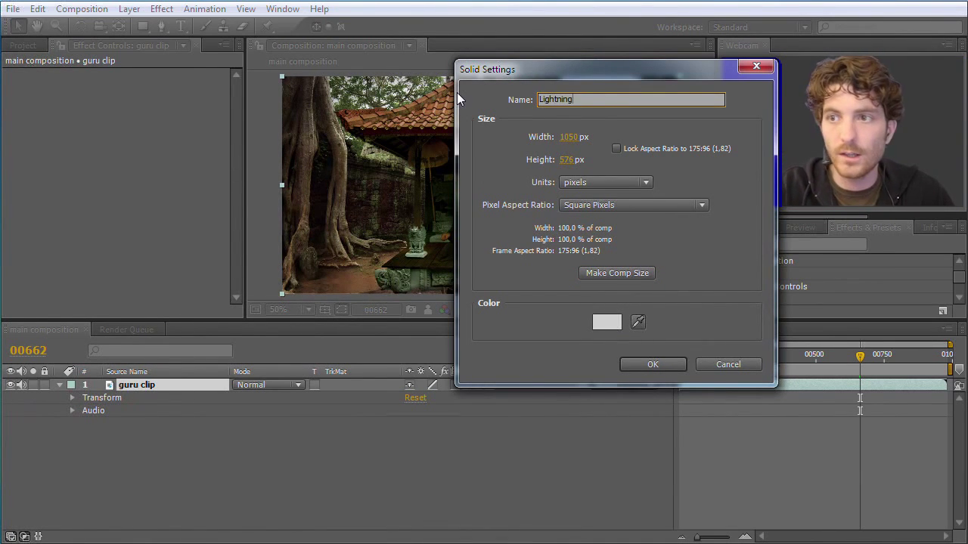
click(651, 366)
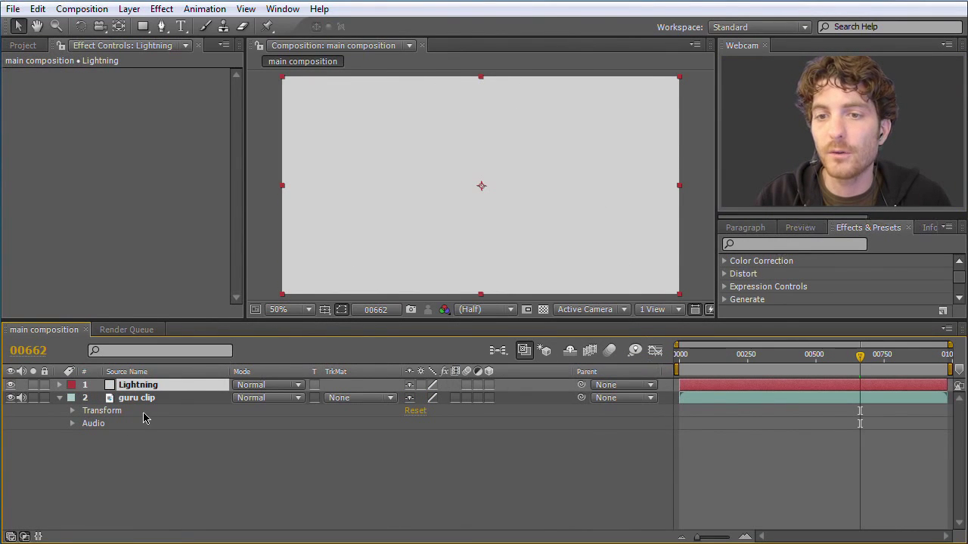
Step: Try moving the Lightning solid off-centre in the composition view and undo the move
drag(387, 216, 422, 233)
key(Return)
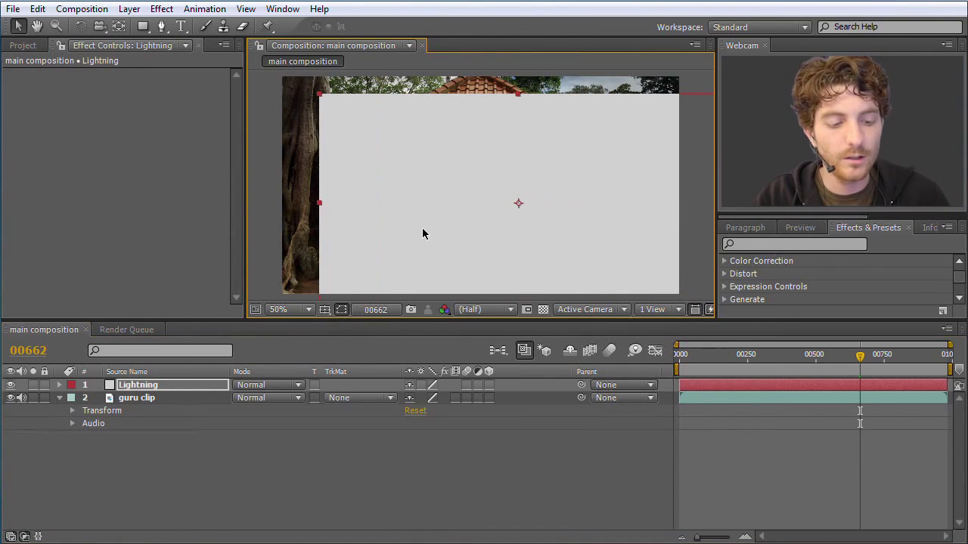
key(ctrl+z)
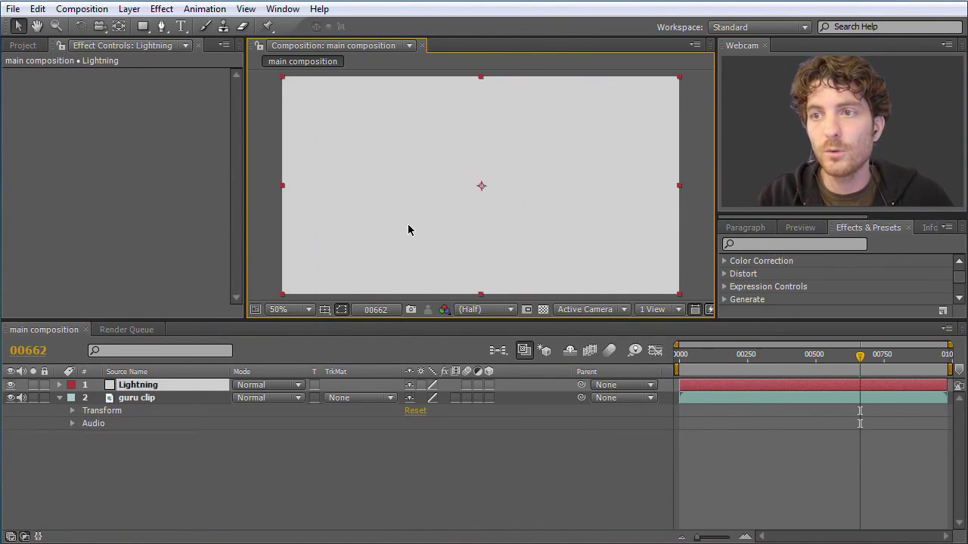
Step: Apply the Advanced Lightning effect from the Generate category to the Lightning solid layer
click(151, 398)
click(149, 386)
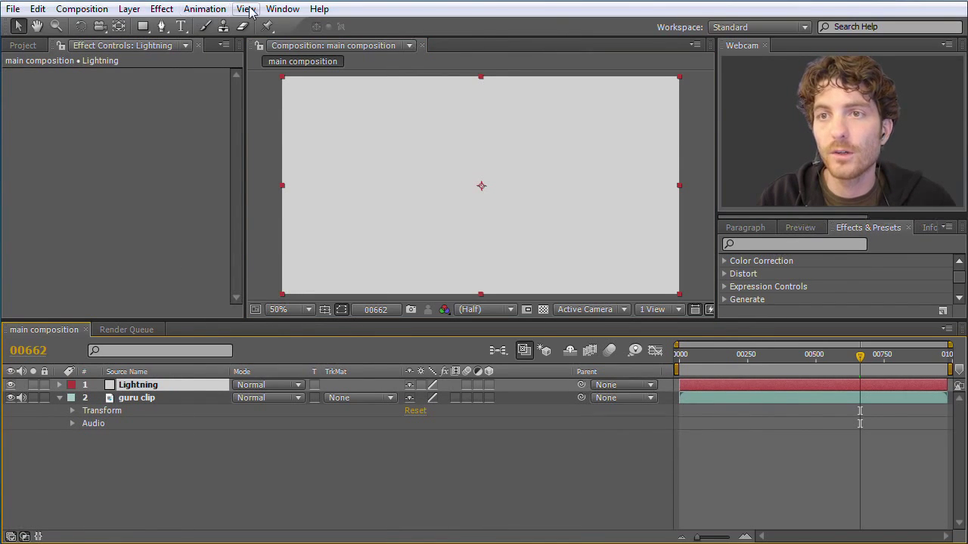
click(162, 11)
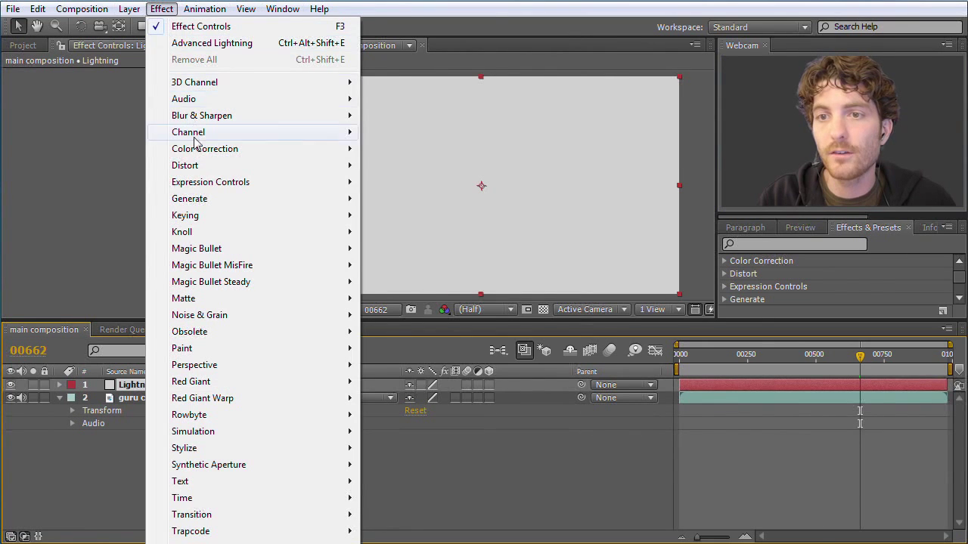
mouse_move(218, 201)
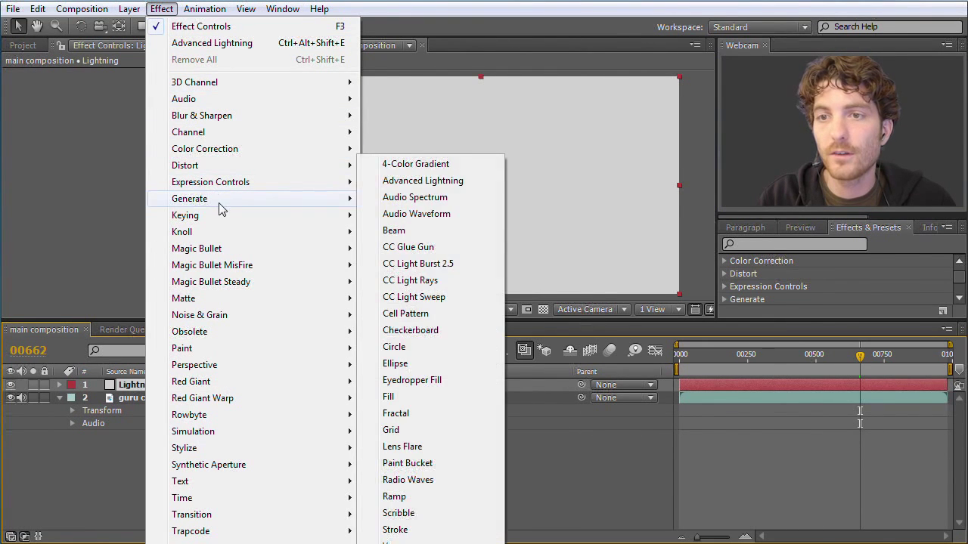
click(403, 184)
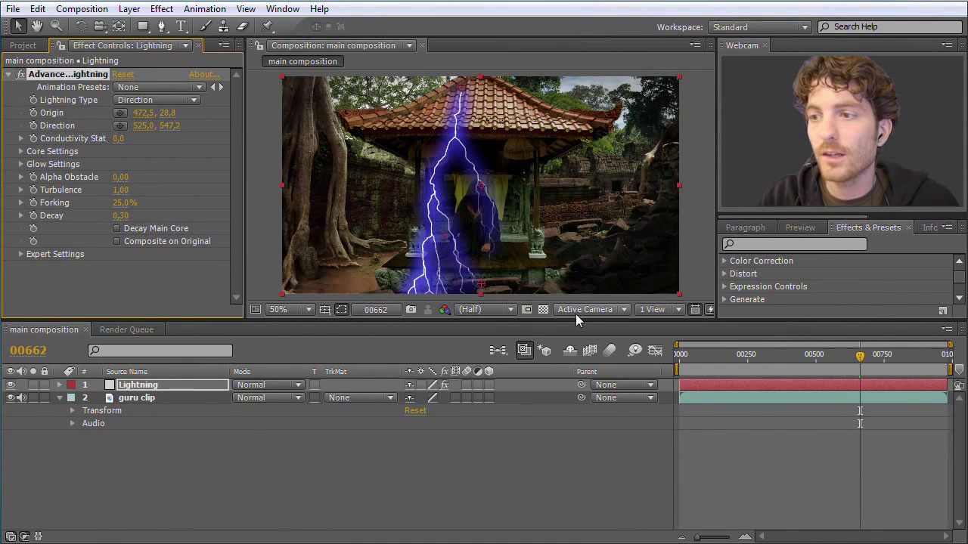
Step: Trim the start of the Lightning layer to about frame 430, using the guru's raised pointing hands as reference, and go to frame 516
drag(859, 356, 830, 361)
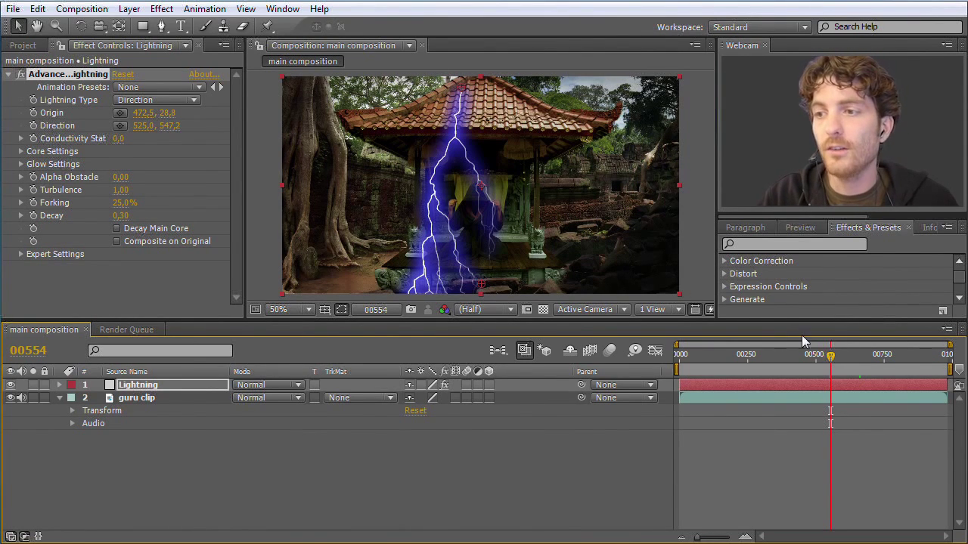
drag(832, 360, 747, 357)
drag(681, 385, 791, 366)
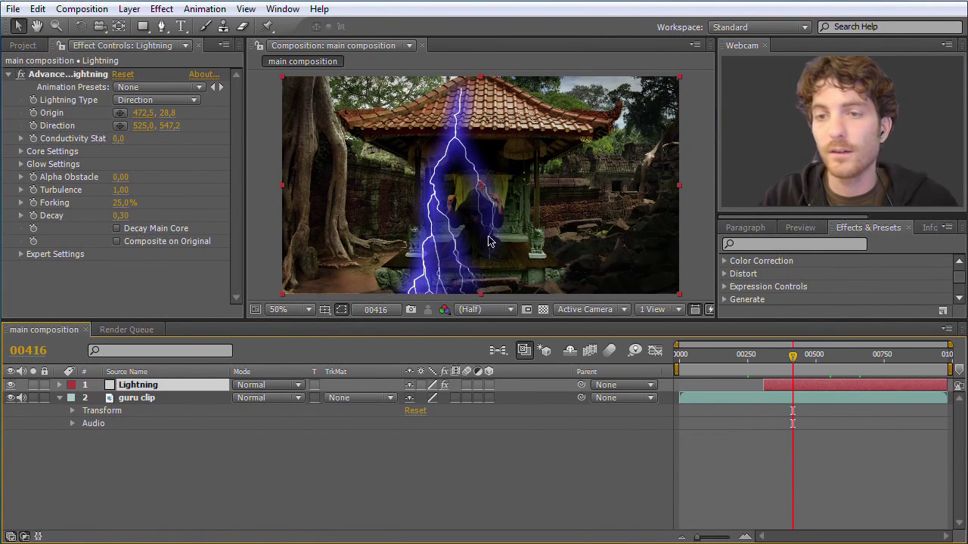
scroll(480, 221, up, 2)
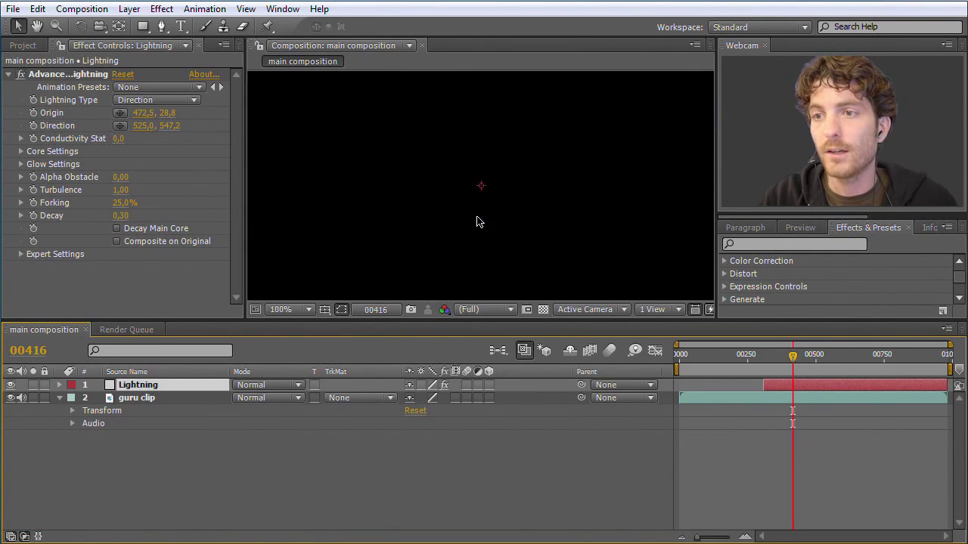
scroll(472, 235, up, 1)
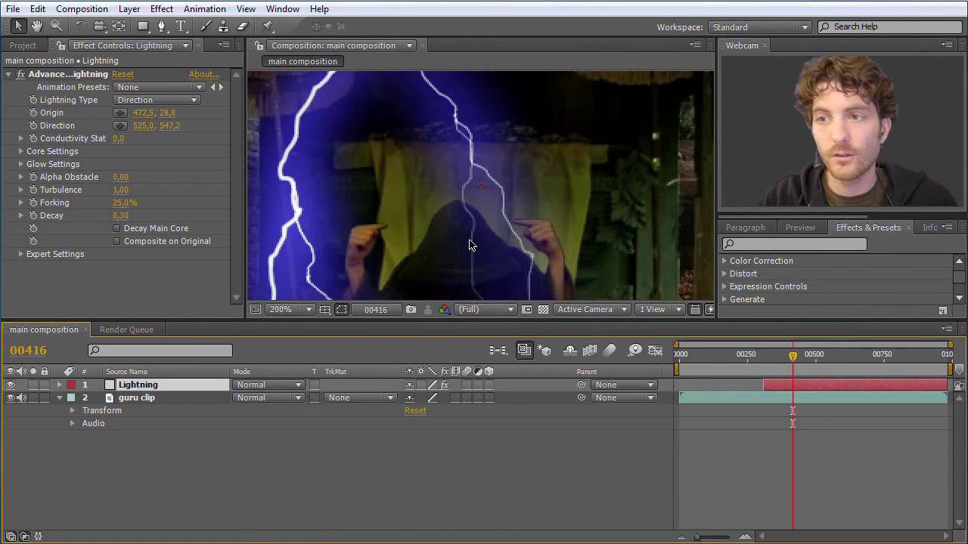
drag(792, 361, 823, 363)
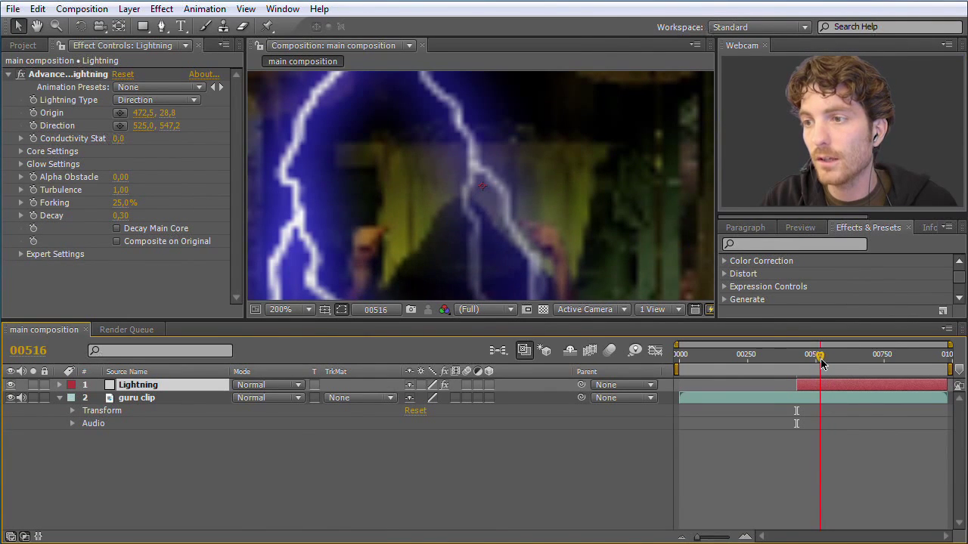
Step: Trim the end of the Lightning layer to about frame 516 and review its timing, stopping at frame 491
drag(951, 385, 855, 387)
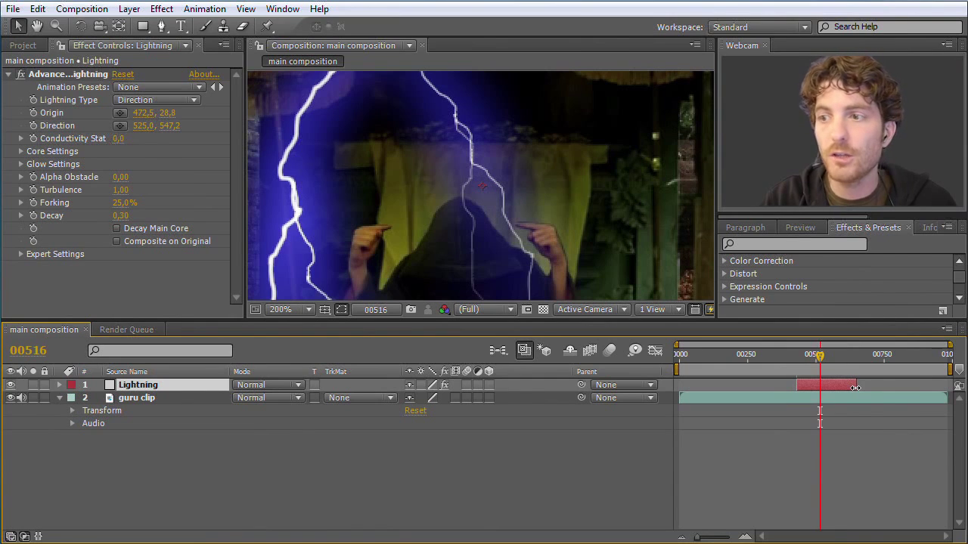
drag(853, 388, 834, 387)
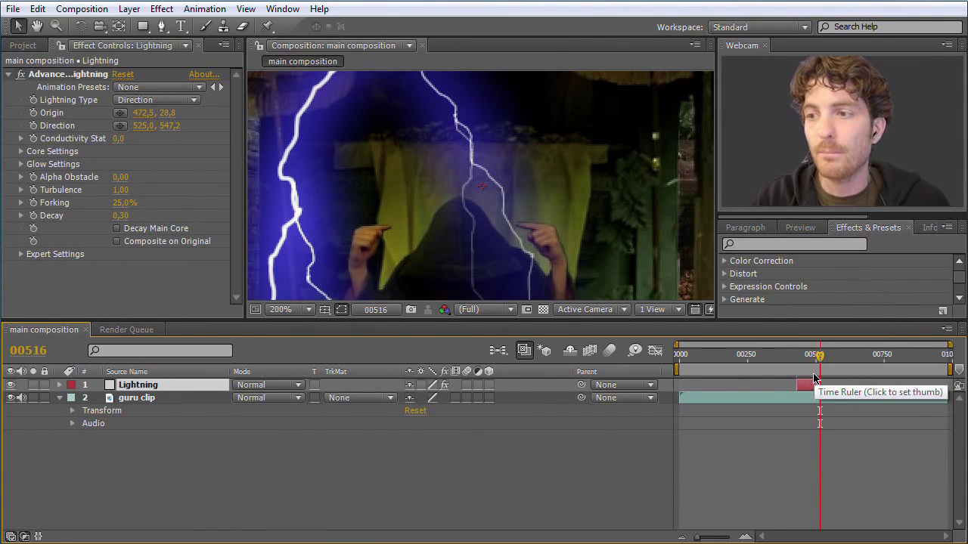
click(818, 357)
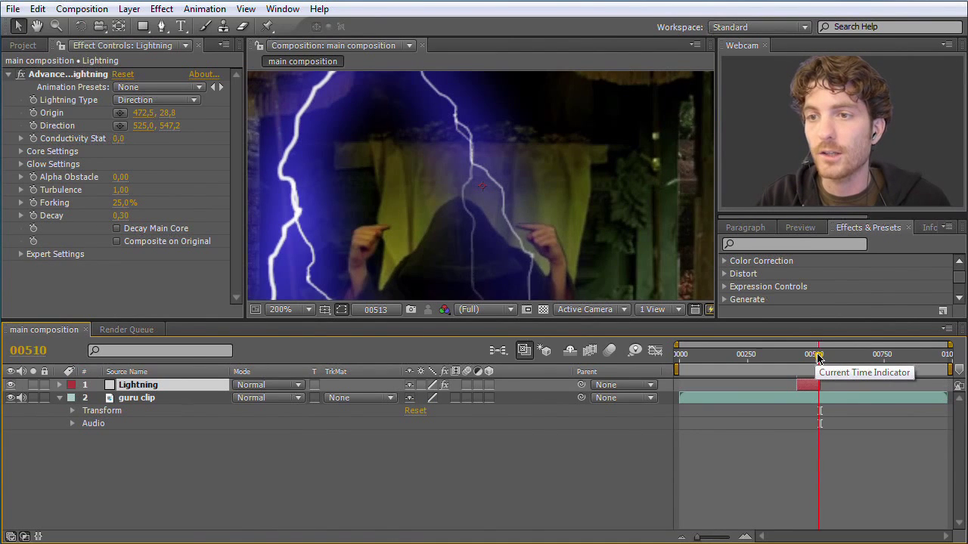
drag(819, 357, 792, 361)
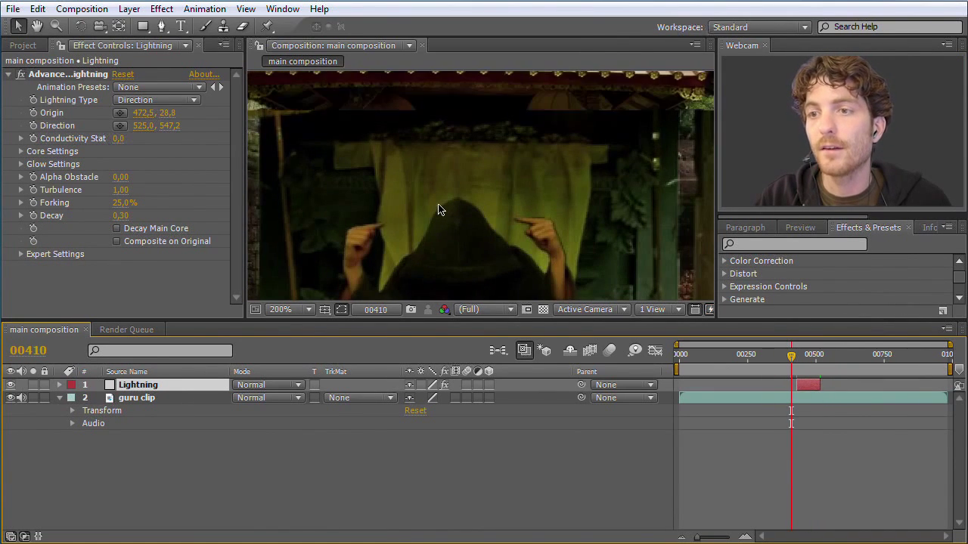
scroll(439, 209, down, 1)
scroll(440, 209, down, 1)
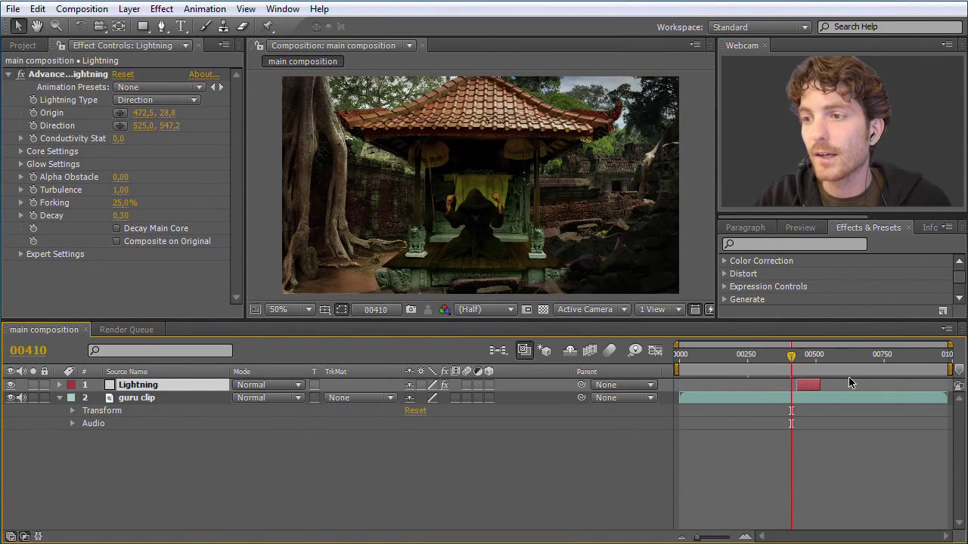
drag(791, 360, 813, 358)
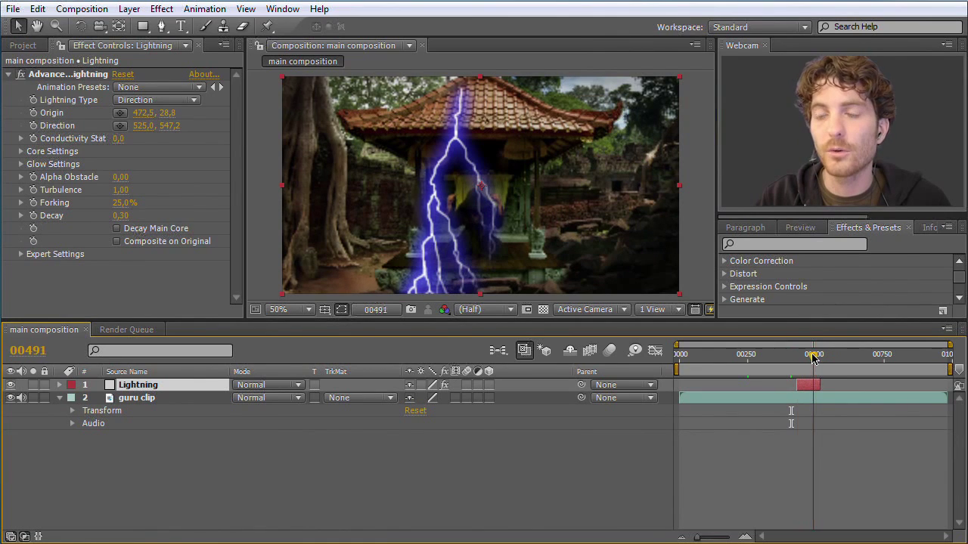
Step: Change the Advanced Lightning effect's glow colour to red (FF3232)
click(21, 164)
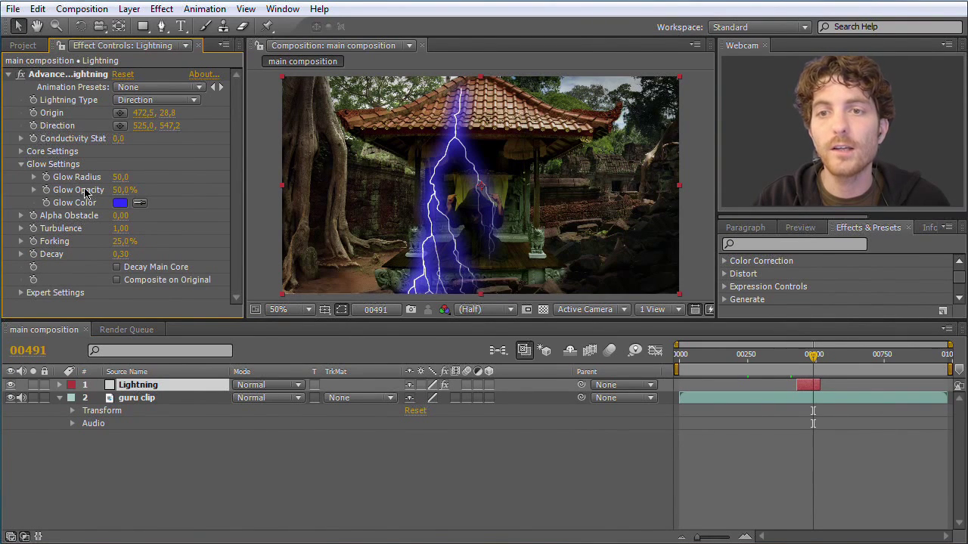
click(121, 202)
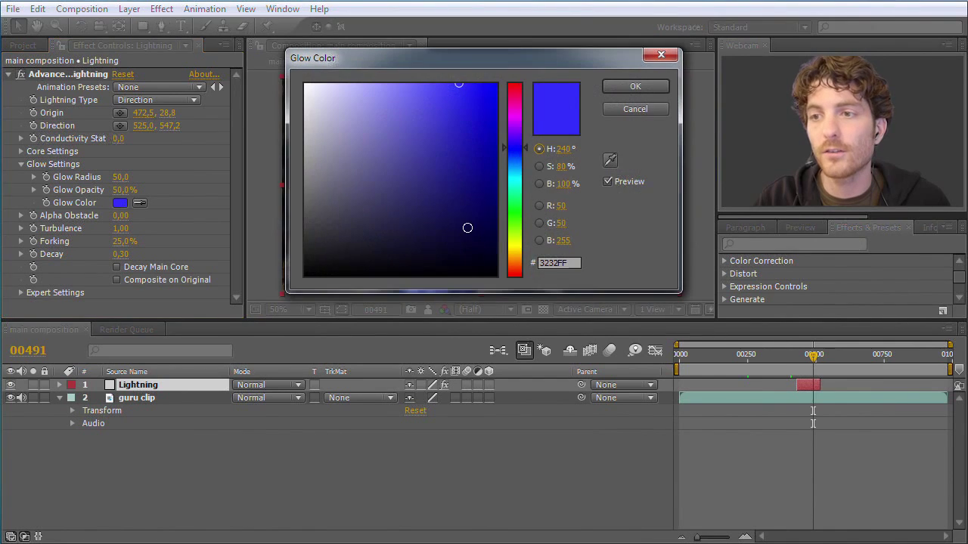
drag(519, 237, 517, 57)
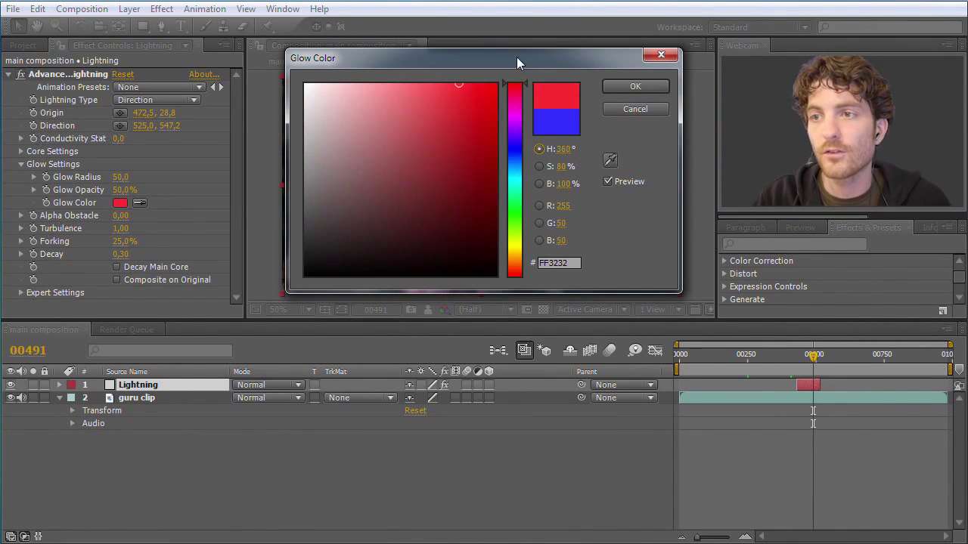
click(637, 88)
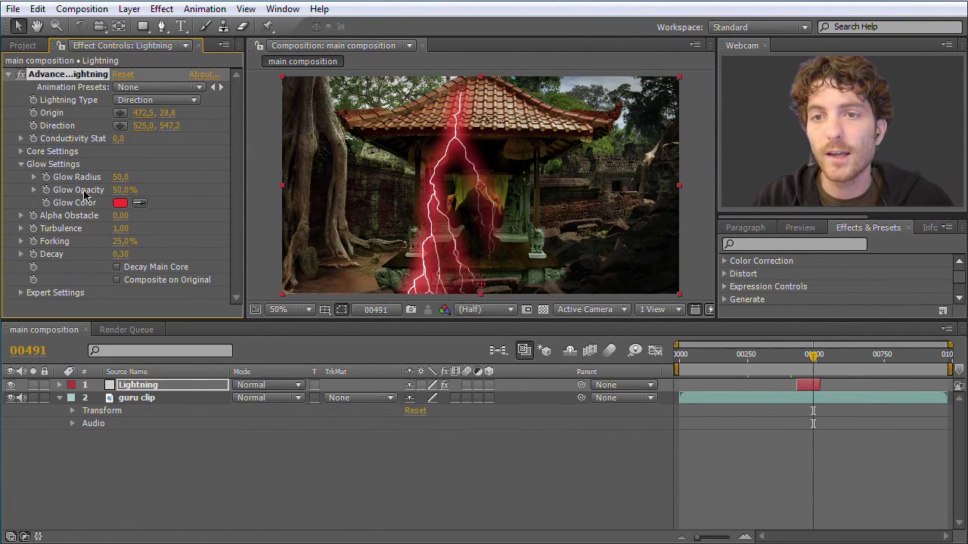
Step: Try different glow strengths on the lightning, with opacity up to 100% and radius up to about 221
drag(125, 196, 145, 201)
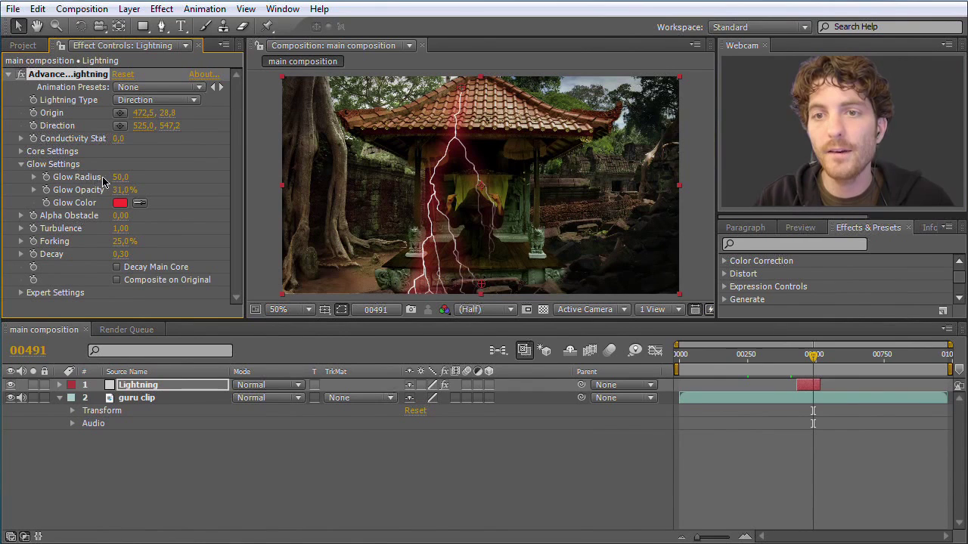
drag(144, 186, 274, 189)
mouse_move(115, 193)
mouse_down()
mouse_move(146, 192)
mouse_move(122, 179)
mouse_move(121, 197)
mouse_move(143, 196)
mouse_move(149, 184)
mouse_move(28, 184)
mouse_move(179, 189)
mouse_move(127, 184)
mouse_up()
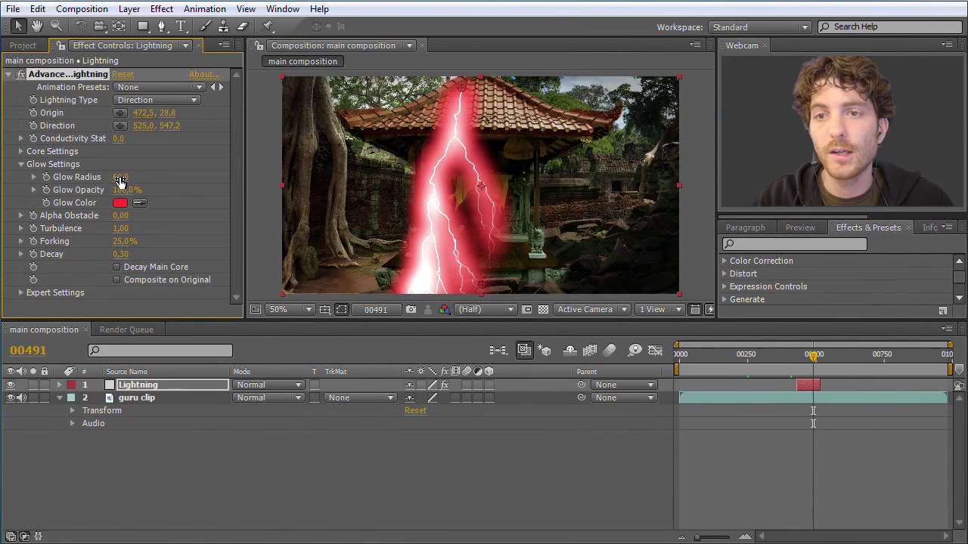
drag(120, 181, 241, 185)
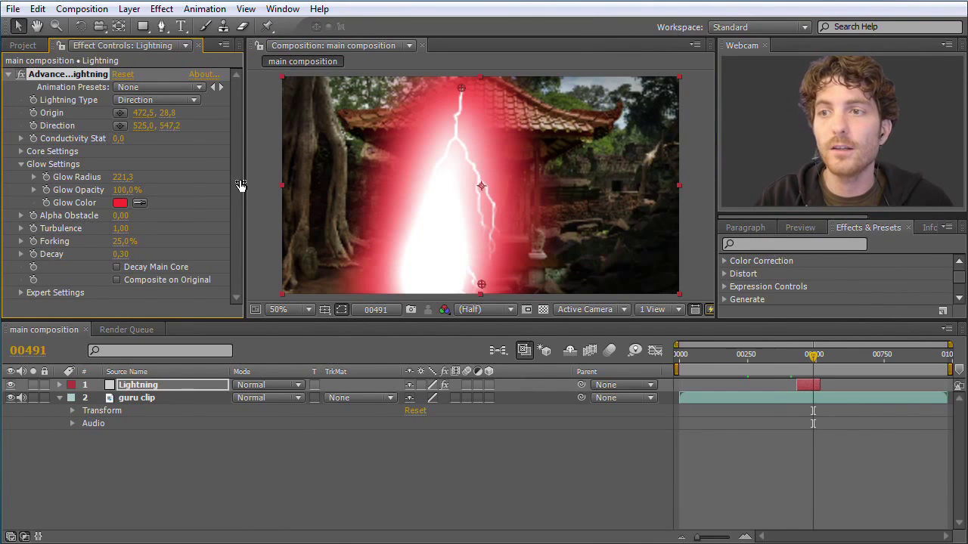
drag(241, 185, 127, 195)
Step: Set the lightning's Glow Opacity to 30% and its Glow Radius to 30, and inspect the result up close
click(126, 190)
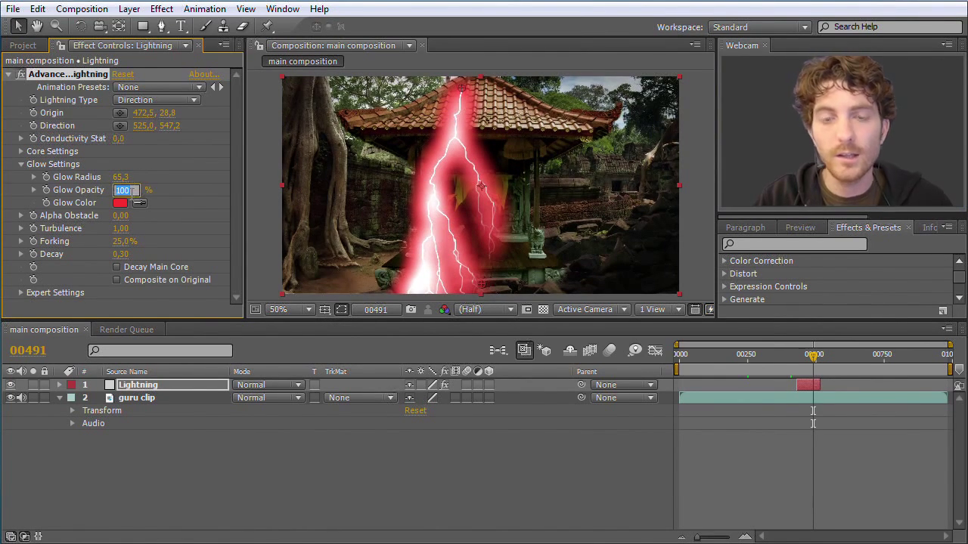
text(30)
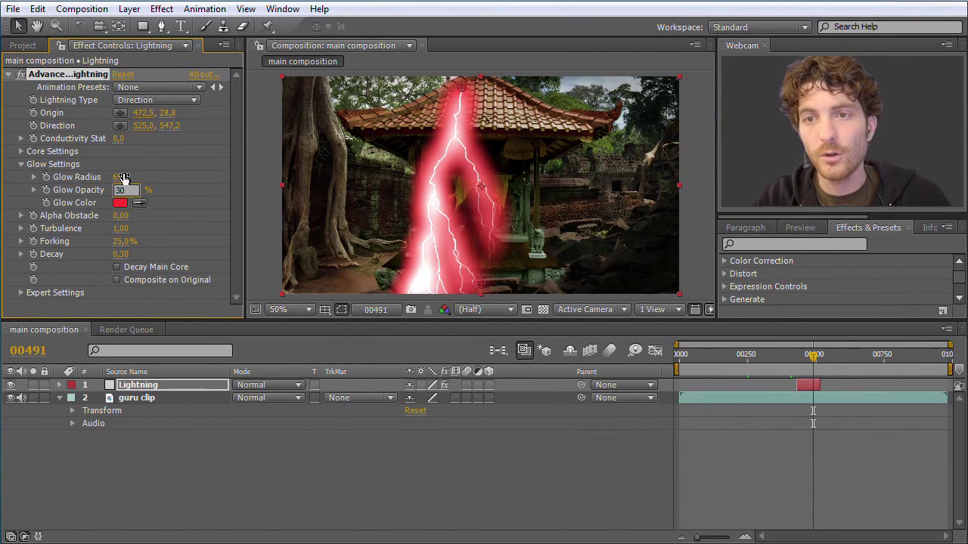
click(123, 176)
text(30)
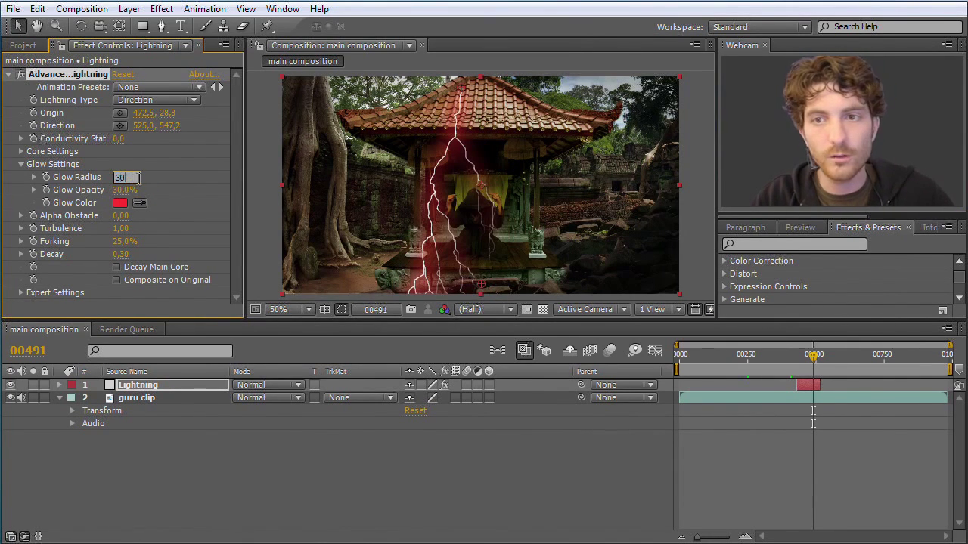
click(165, 185)
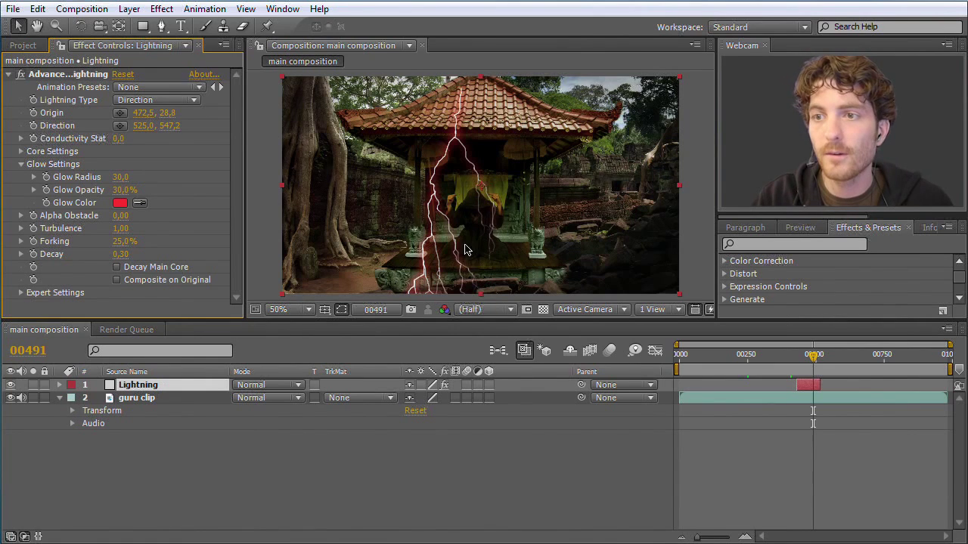
key(period)
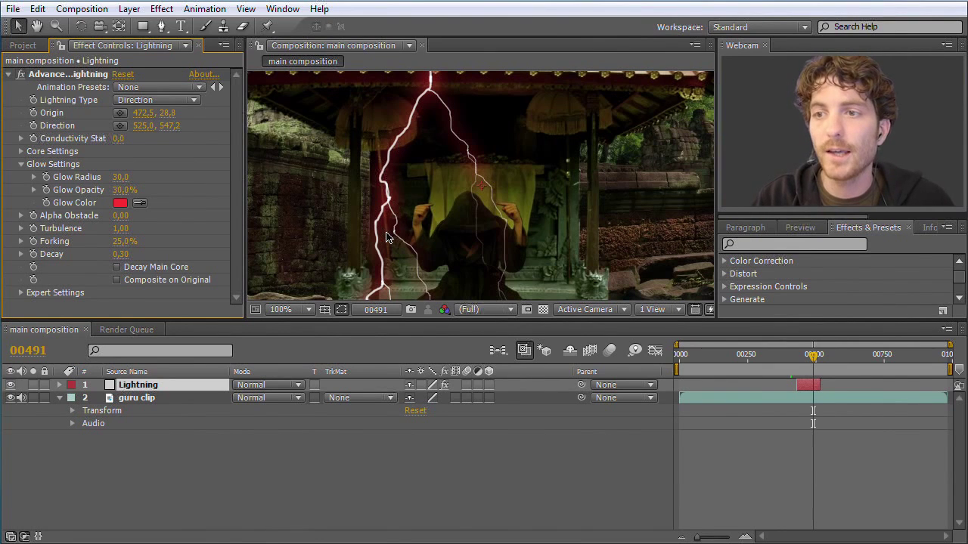
key(comma)
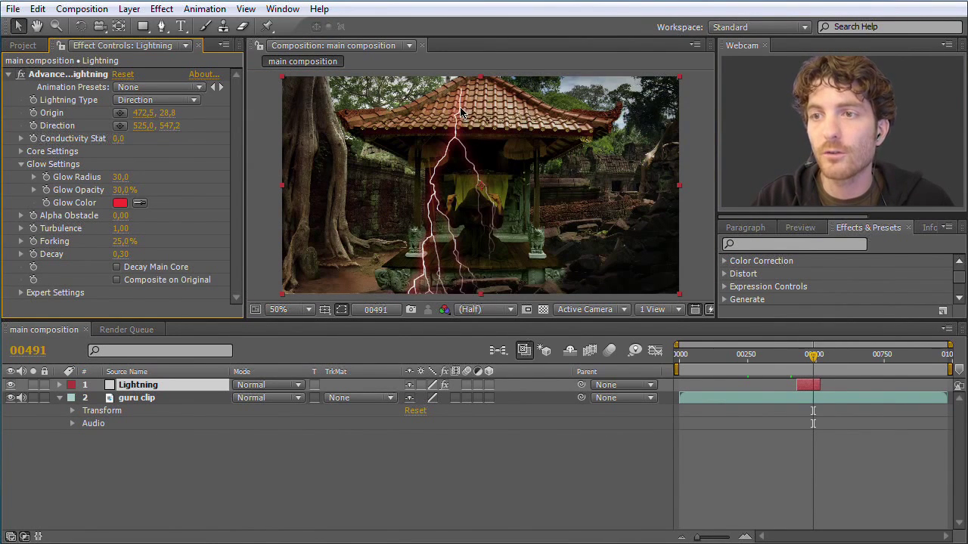
Step: Change the lightning type to Strike and move its origin to one of the guru's fingertips, about 464.5, 315.8
click(195, 101)
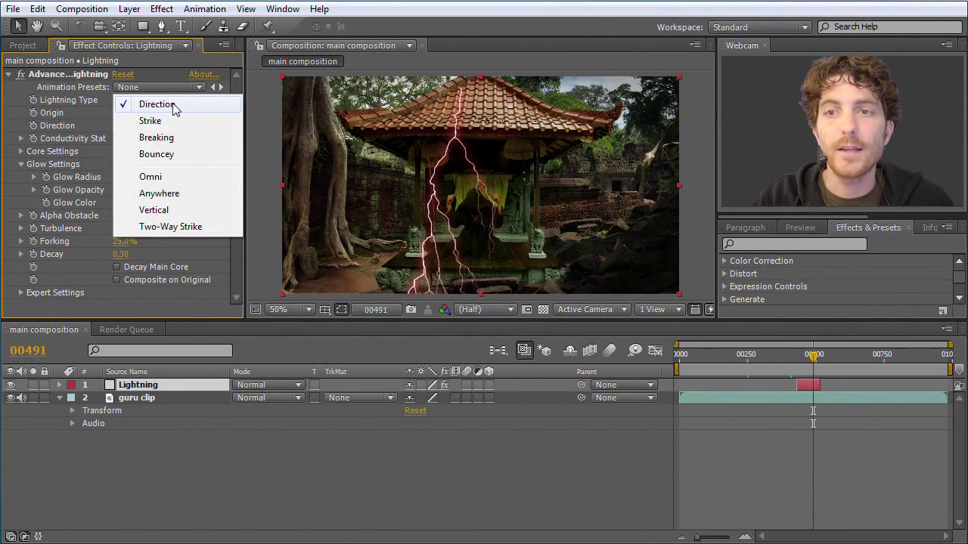
click(161, 122)
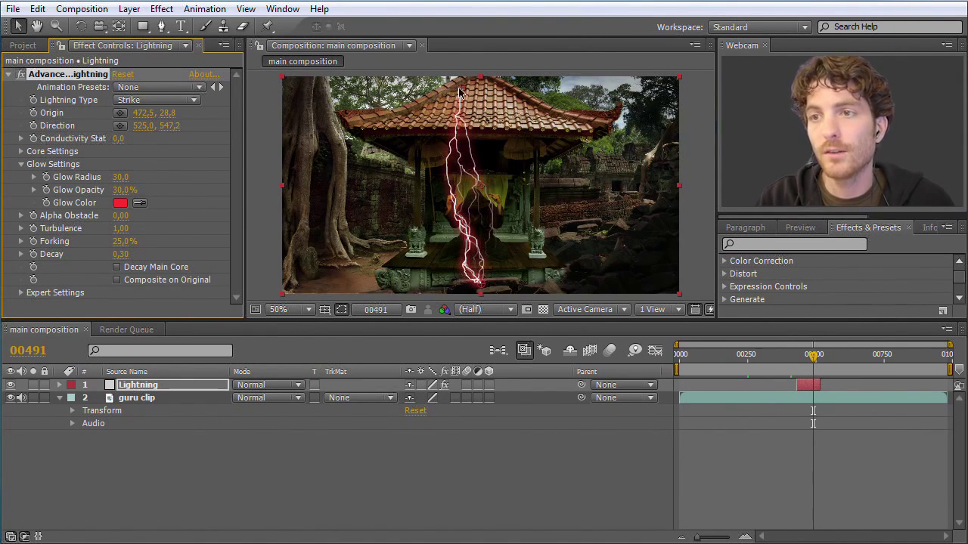
drag(464, 91, 406, 151)
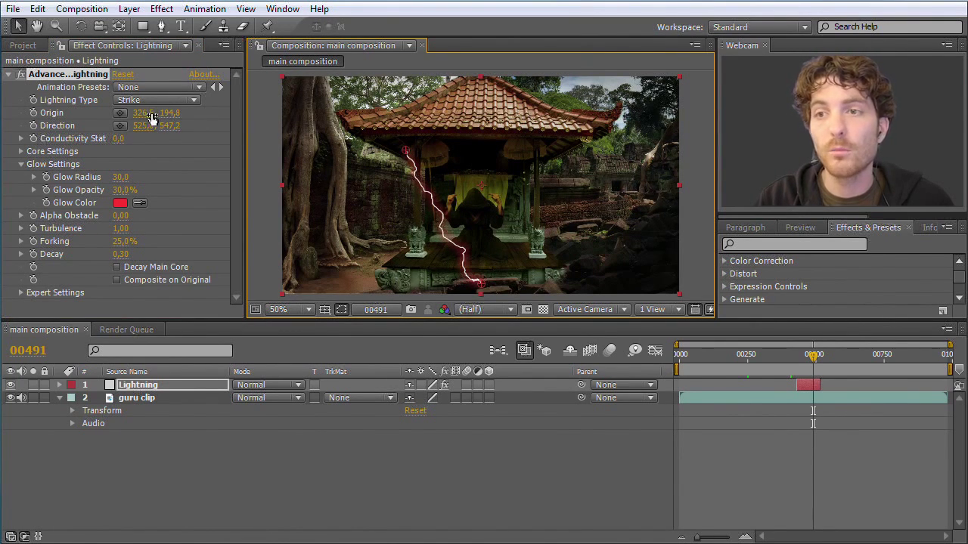
drag(406, 152, 409, 160)
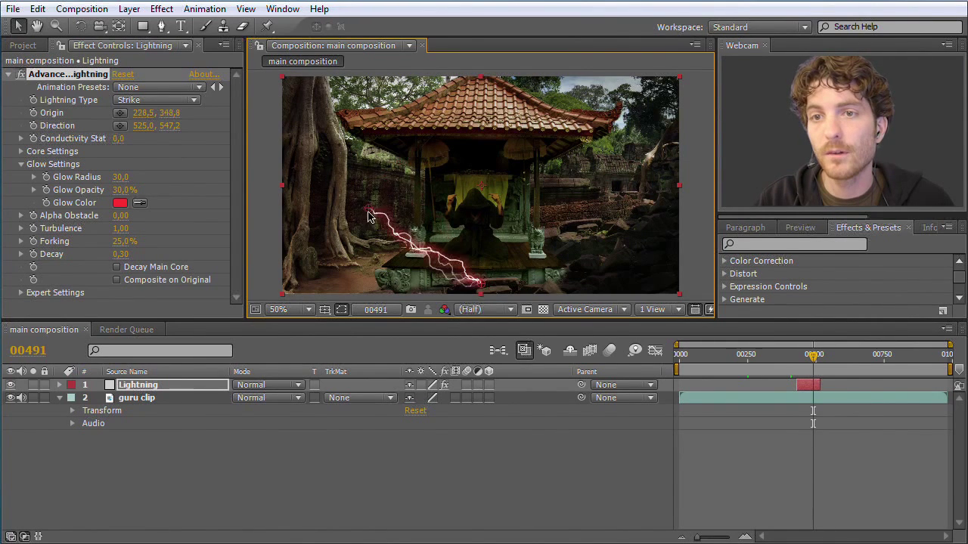
drag(168, 114, 228, 122)
drag(143, 113, 238, 118)
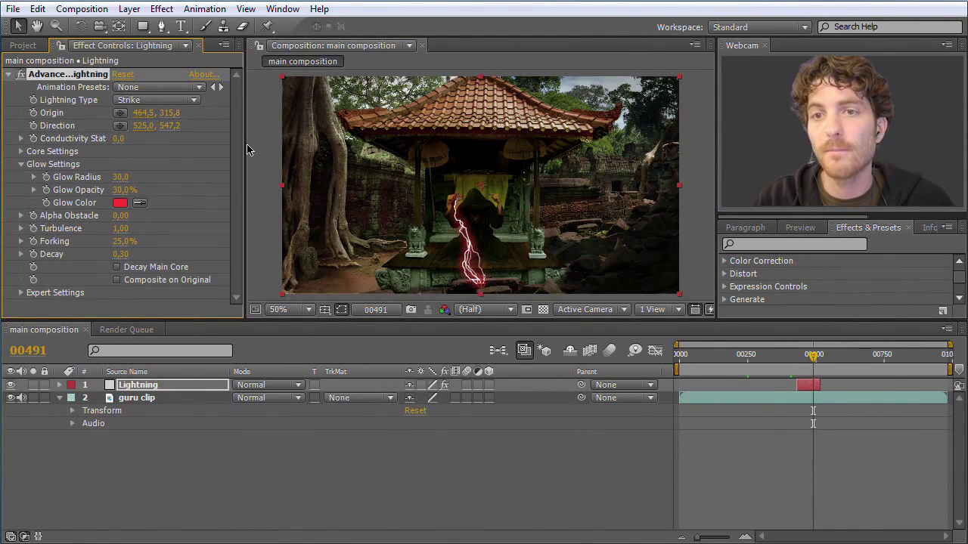
Step: Align the bolt between the guru's two fingertips, with the origin at about 461.5, 311.8 and the direction at about 542.5, 310.7
drag(481, 285, 488, 195)
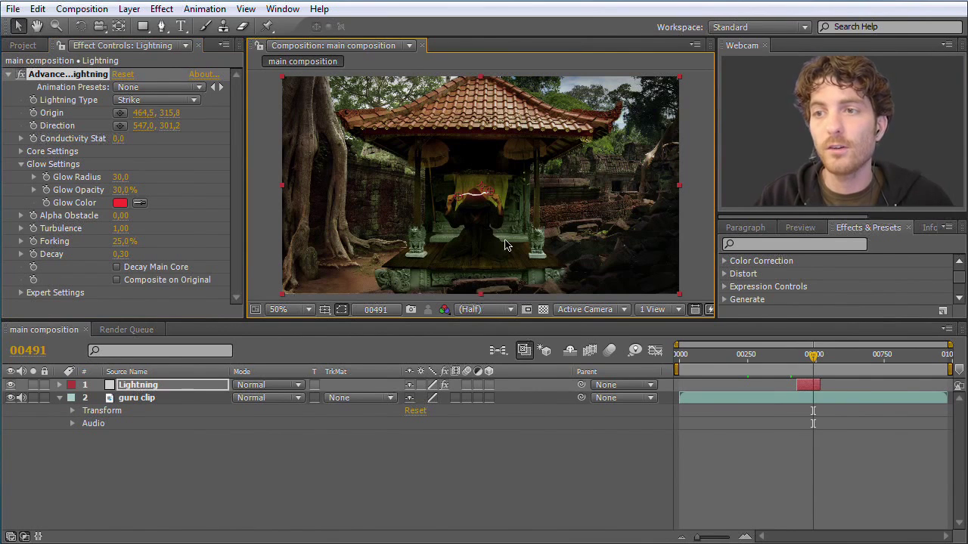
scroll(490, 206, up, 3)
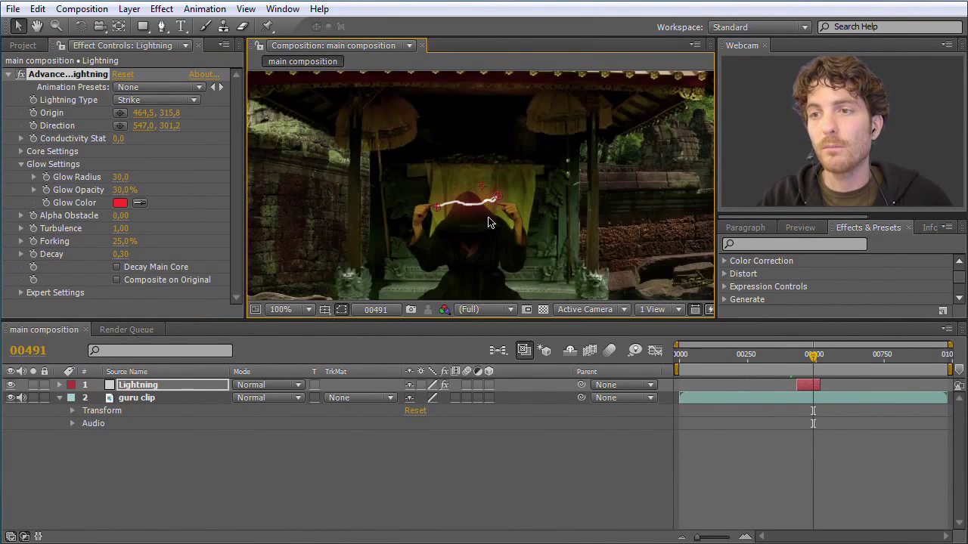
drag(456, 226, 438, 185)
drag(499, 166, 494, 181)
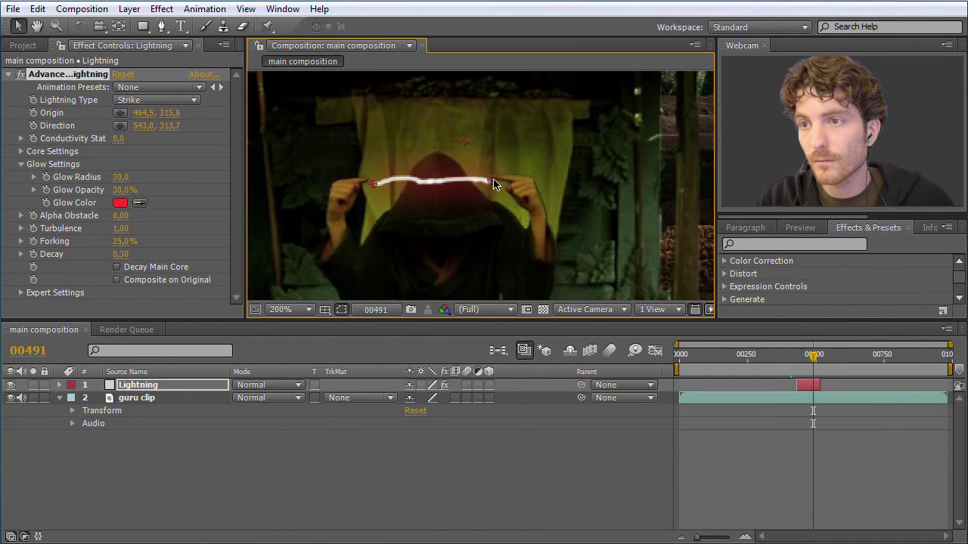
drag(375, 188, 369, 185)
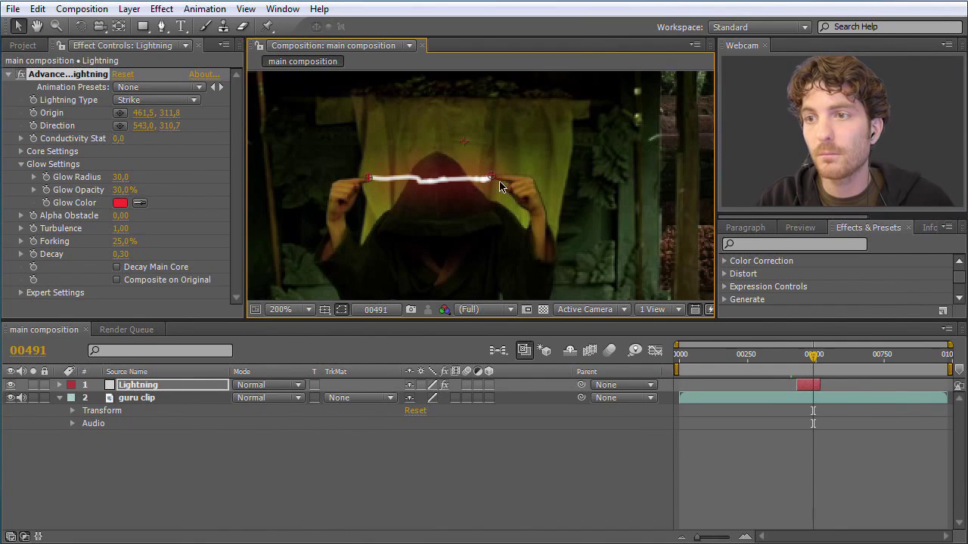
drag(491, 181, 488, 181)
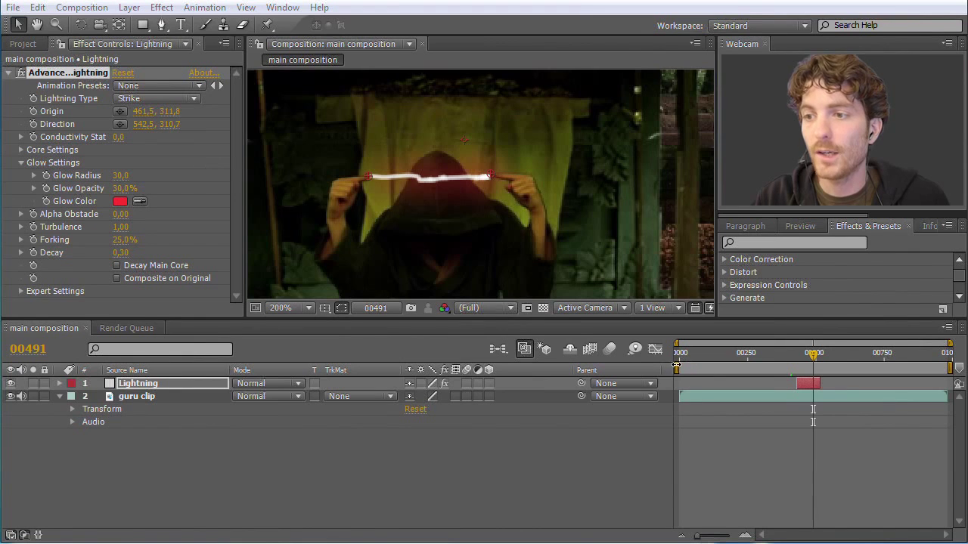
Step: Narrow the work area to a short range around the Lightning layer and play a RAM preview of it
drag(676, 367, 782, 368)
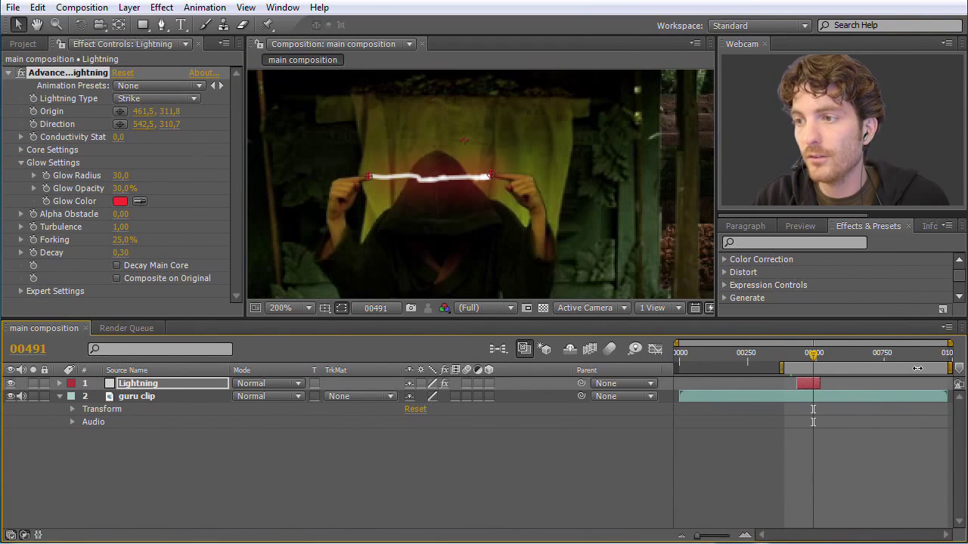
drag(950, 368, 829, 367)
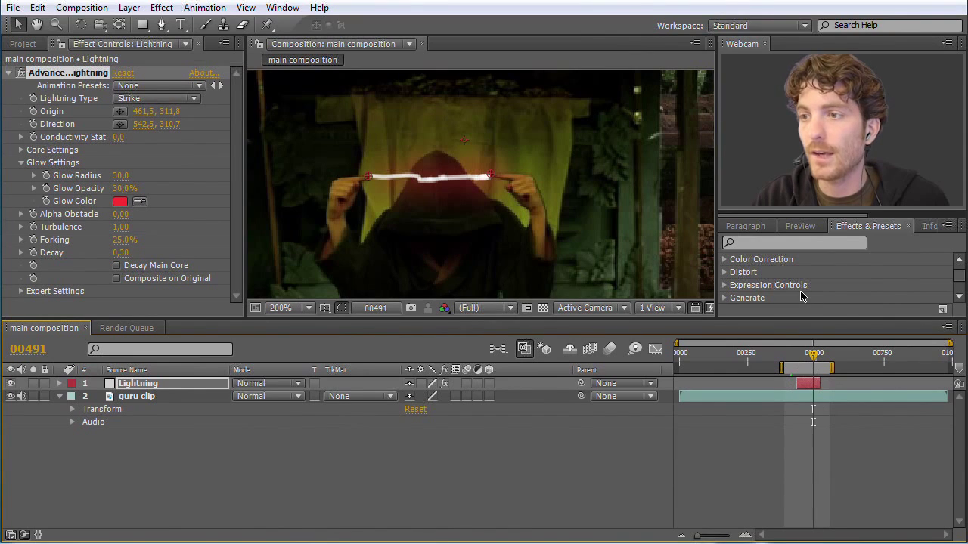
click(805, 226)
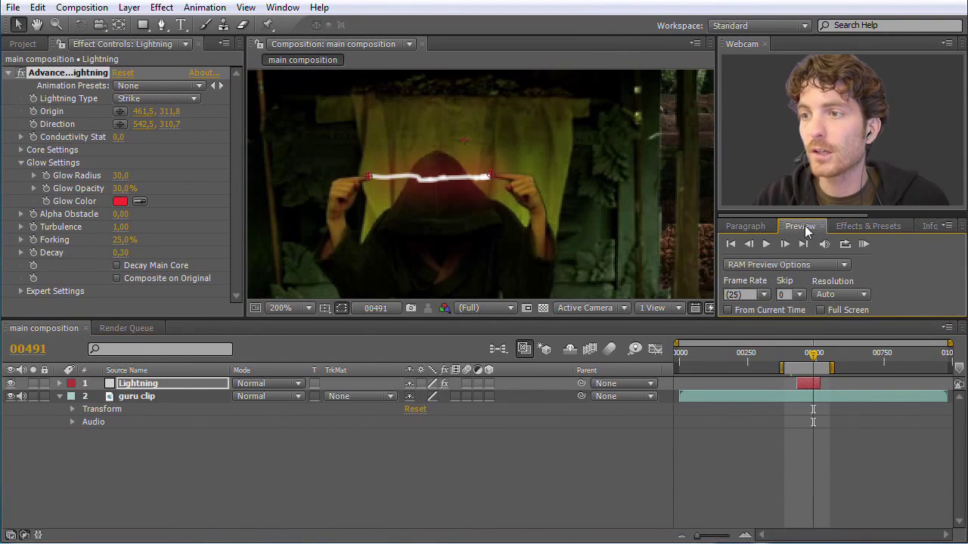
click(865, 244)
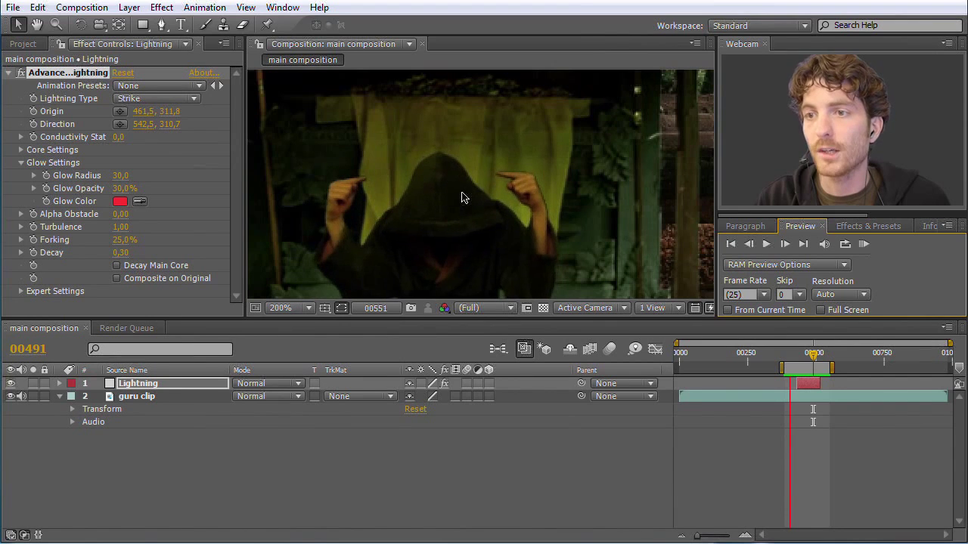
click(864, 246)
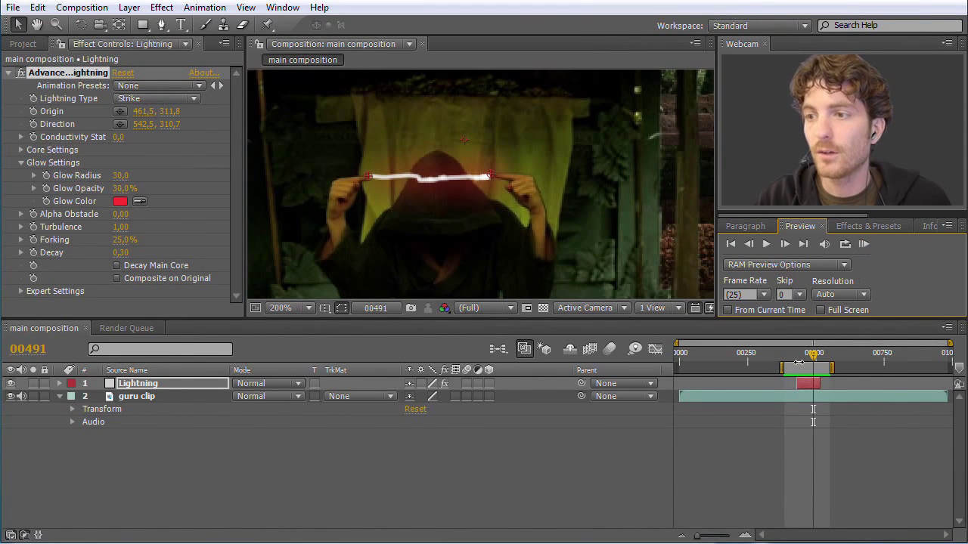
Step: Scrub through the Lightning layer to compare the bolt's ends with the moving fingertips, stopping at its start, frame 430
drag(816, 355, 797, 358)
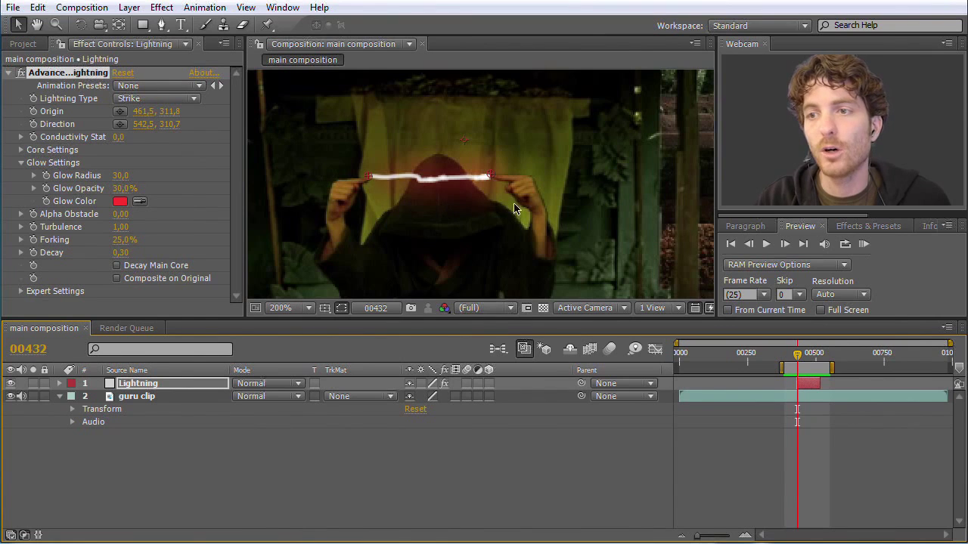
drag(797, 355, 813, 358)
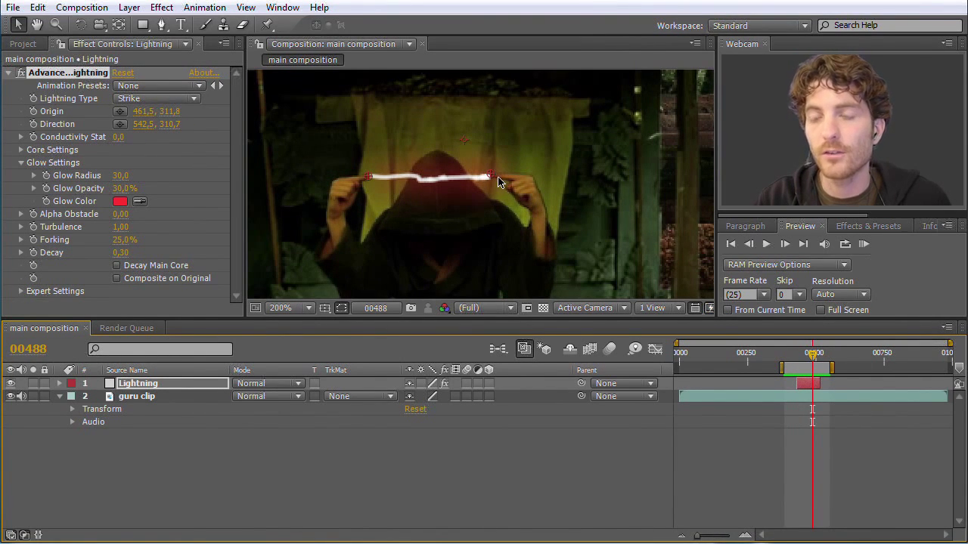
drag(814, 355, 797, 362)
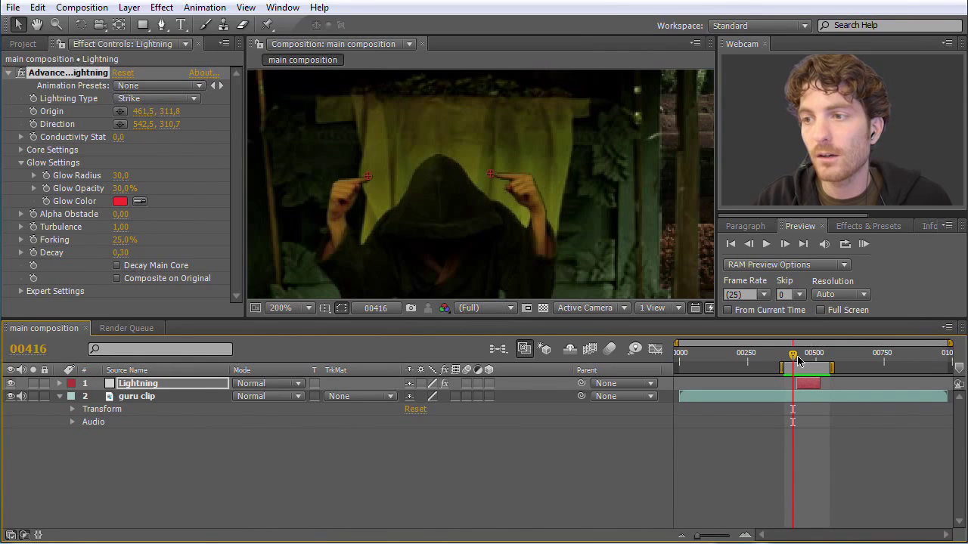
drag(795, 362, 801, 360)
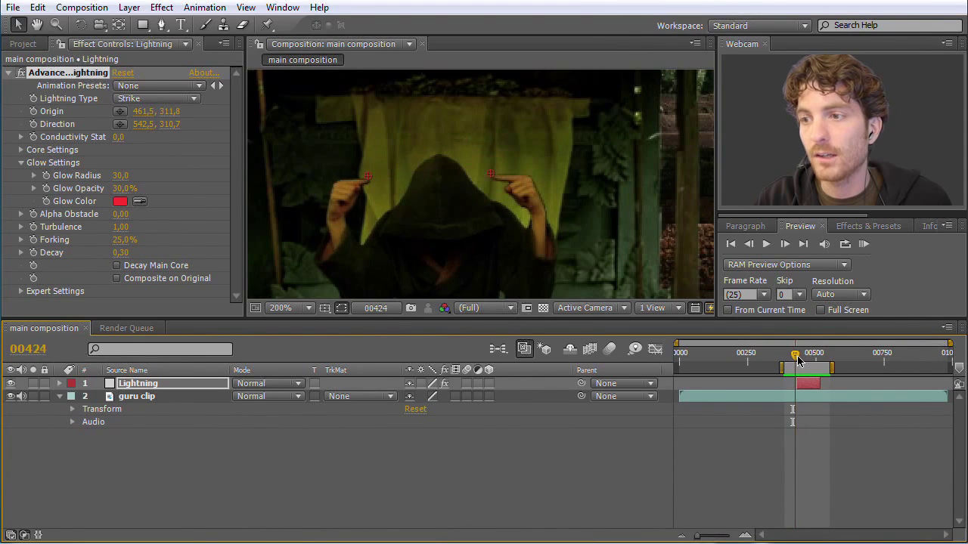
Step: Realign the bolt with both fingertips at frame 430, origin at about 462.5, 315.8 and direction at about 544.3, 312.7
drag(368, 177, 371, 181)
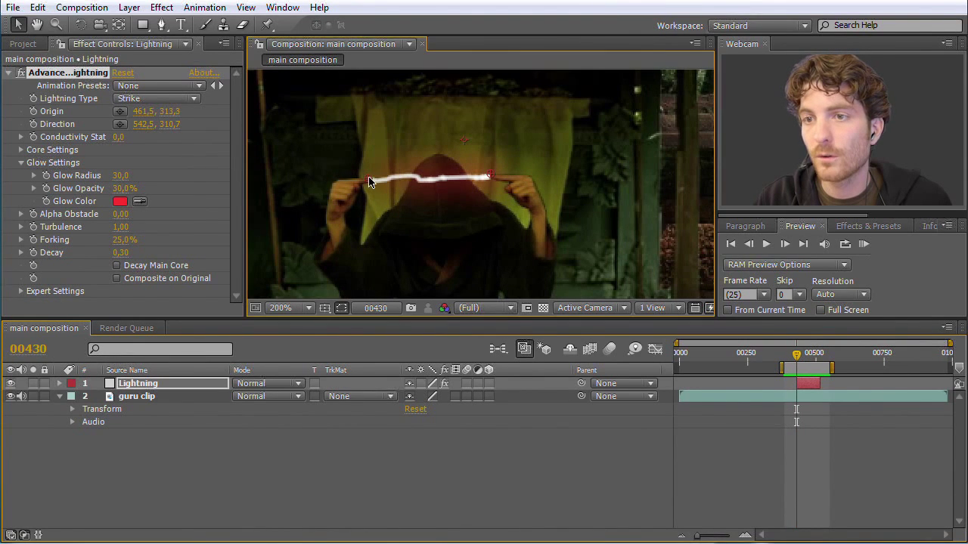
drag(491, 176, 490, 181)
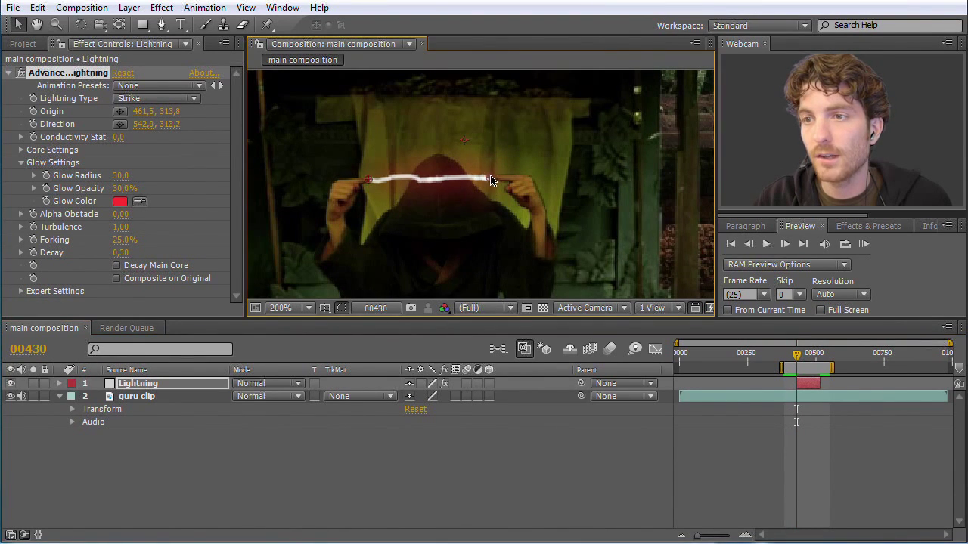
key(period)
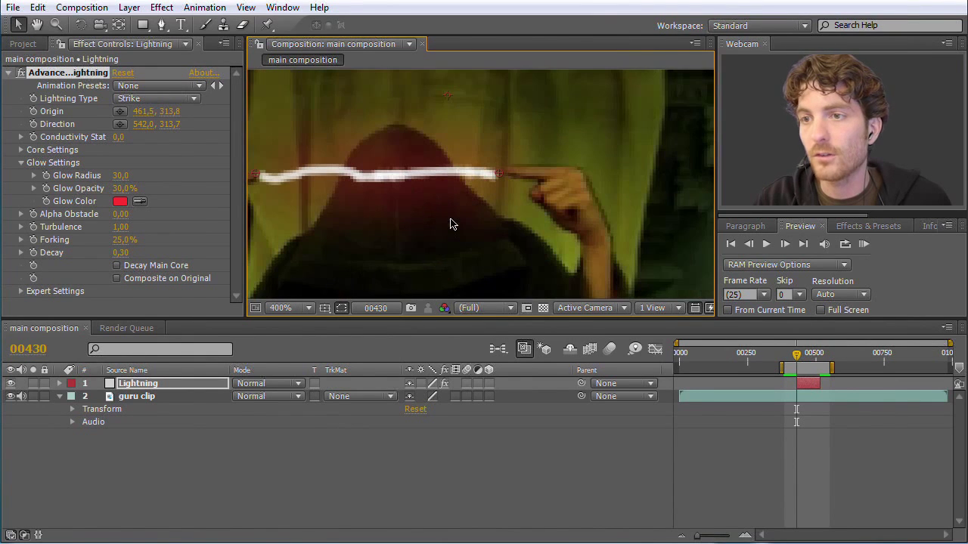
drag(355, 230, 460, 223)
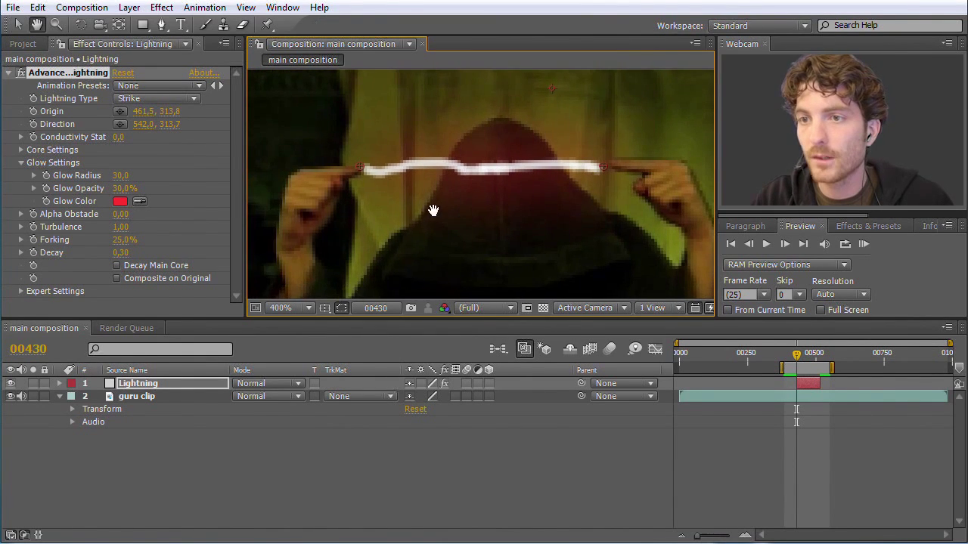
drag(357, 169, 360, 178)
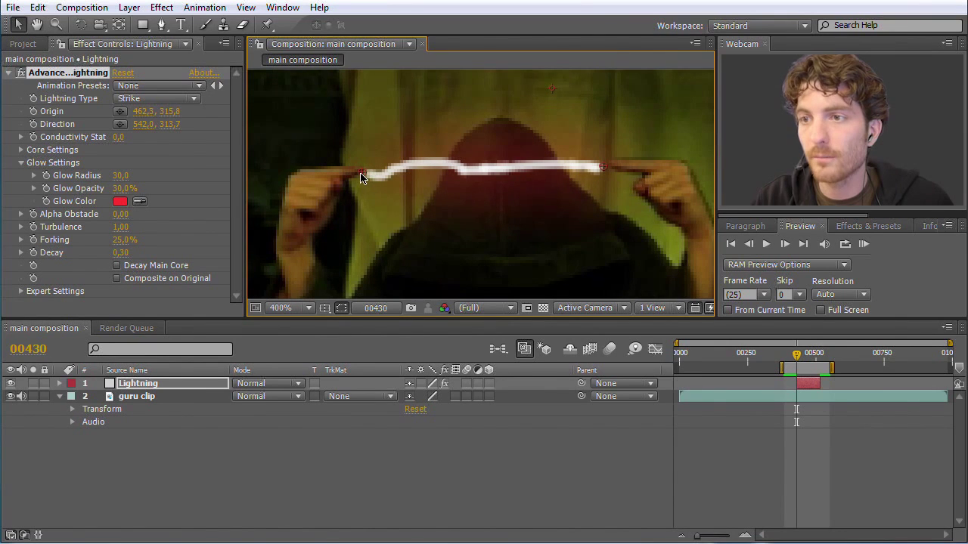
drag(603, 171, 610, 167)
Step: Realign the bolt with the fingertips at frame 516, origin at about 465.8, 314.6 and direction at about 549.0, 312.7
drag(798, 362, 820, 368)
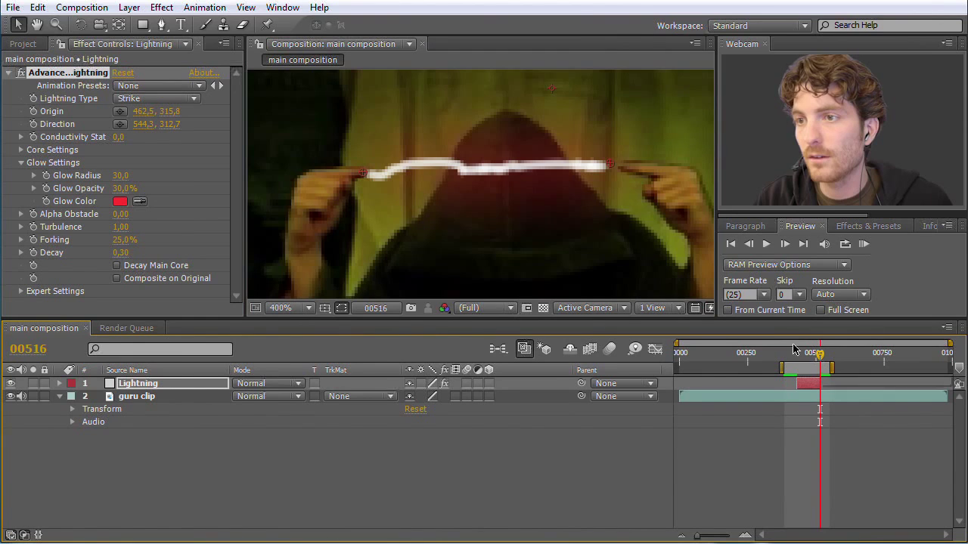
drag(613, 168, 626, 166)
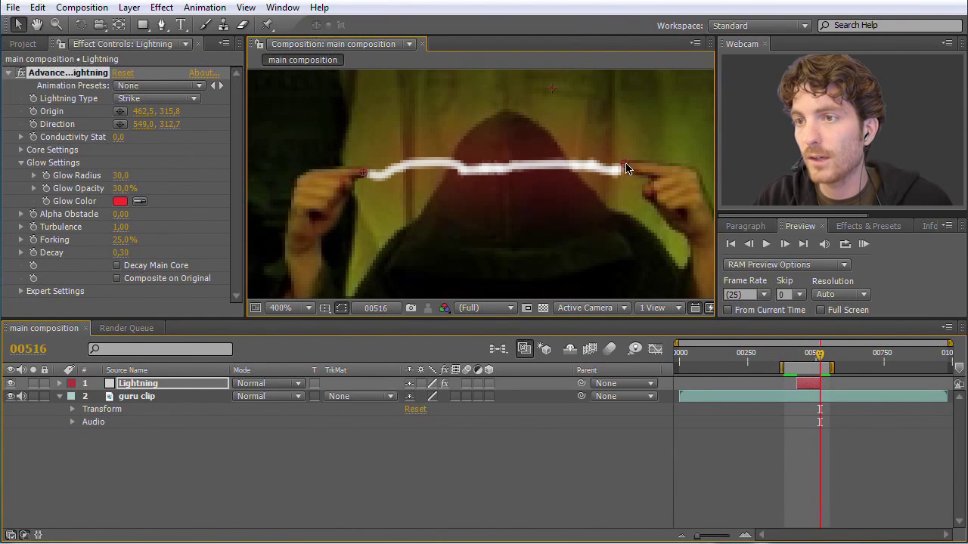
mouse_move(361, 176)
mouse_down()
mouse_move(380, 173)
mouse_move(372, 172)
mouse_up()
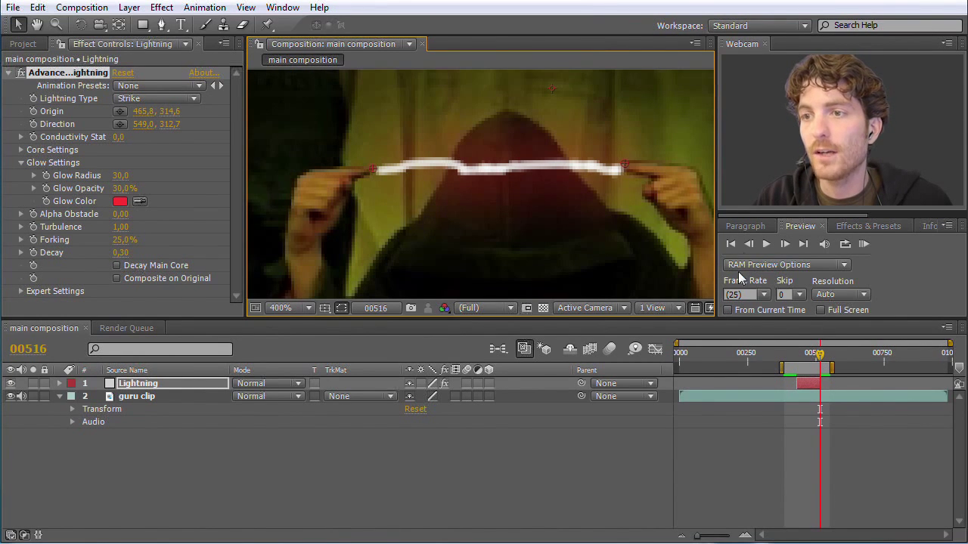
Step: Reveal the Advanced Lightning properties of the Lightning layer in the timeline
drag(826, 366, 810, 358)
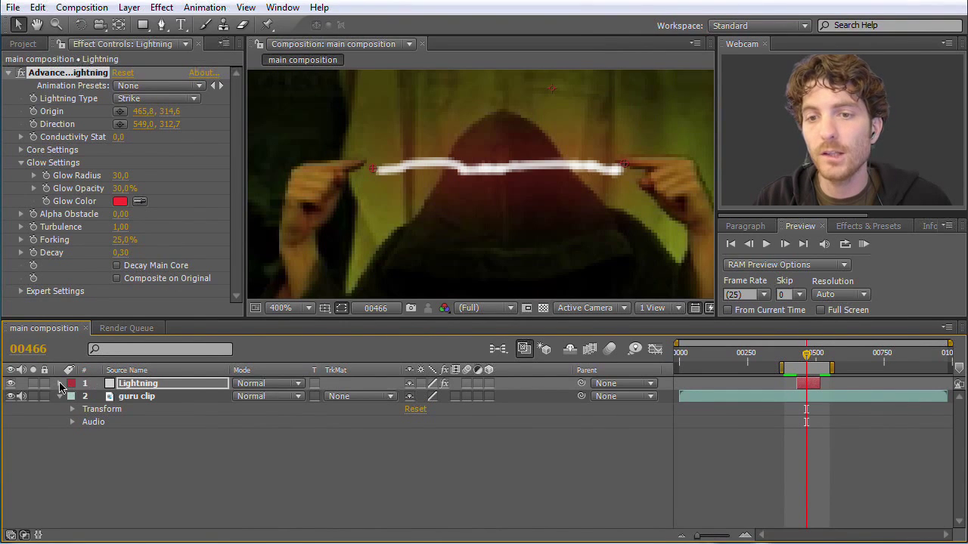
click(61, 384)
click(72, 396)
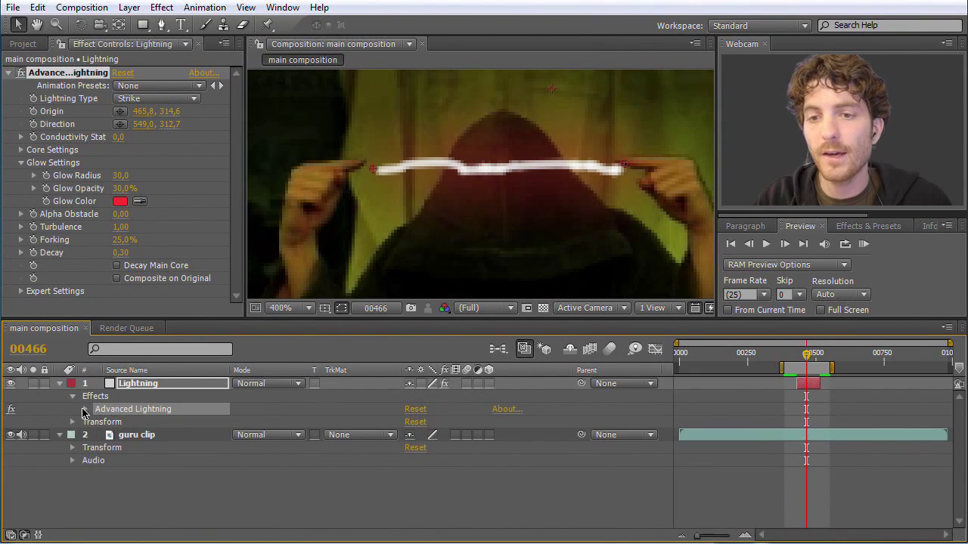
click(85, 410)
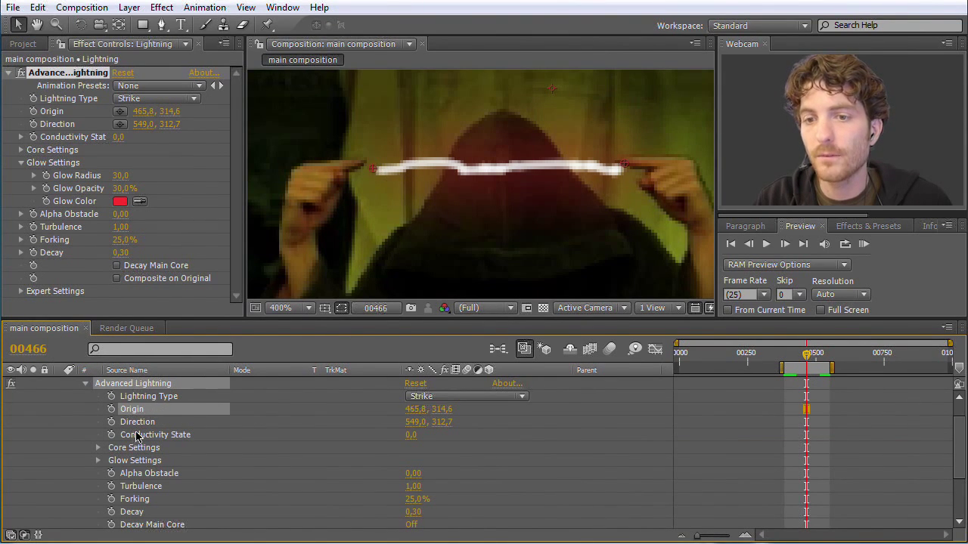
Step: Enable keyframing for Origin at frame 430 and place the point on the fingertip at about 461.0, 314.3
drag(812, 360, 797, 360)
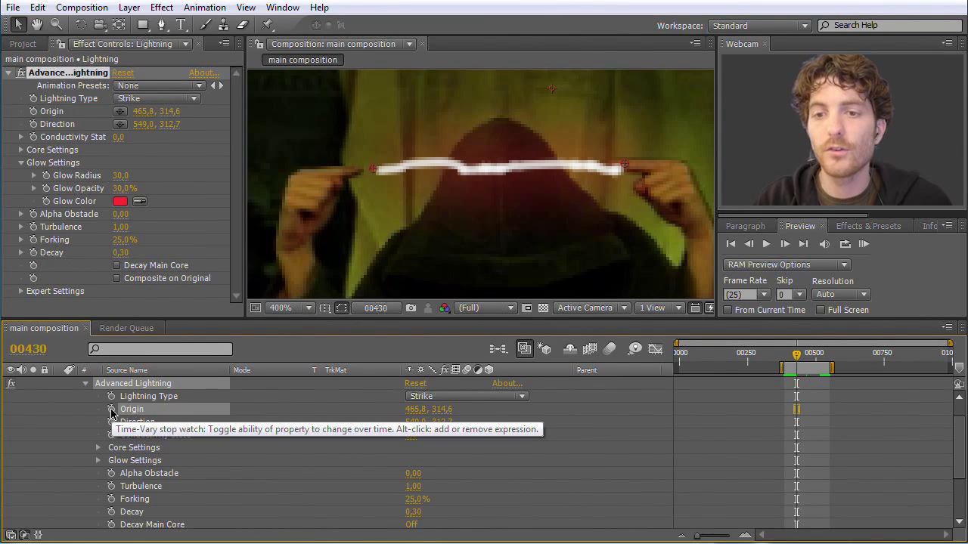
click(111, 409)
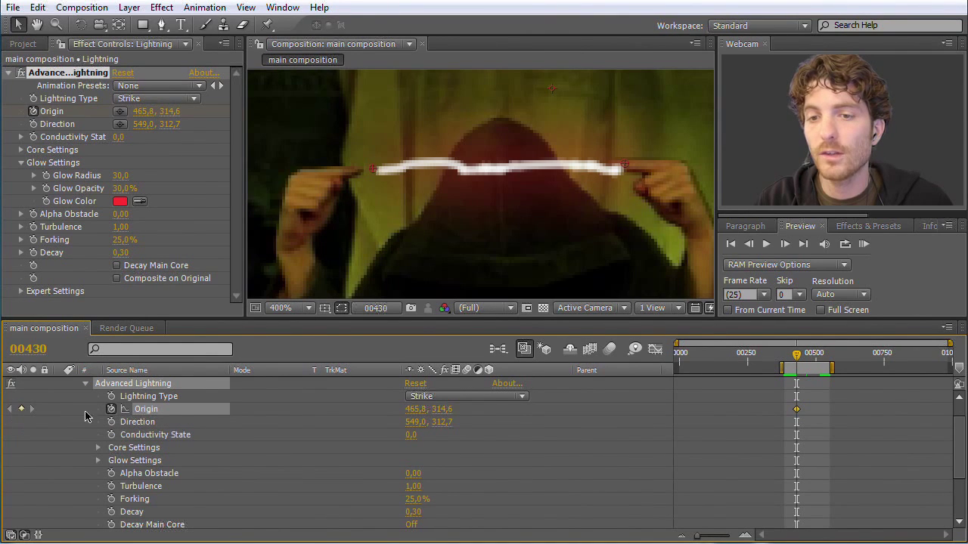
mouse_move(797, 412)
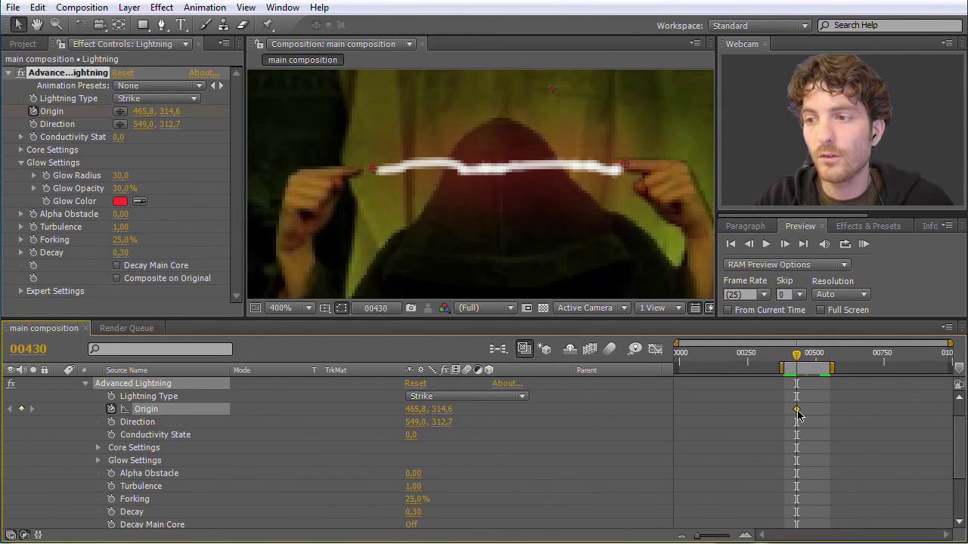
drag(374, 174, 359, 174)
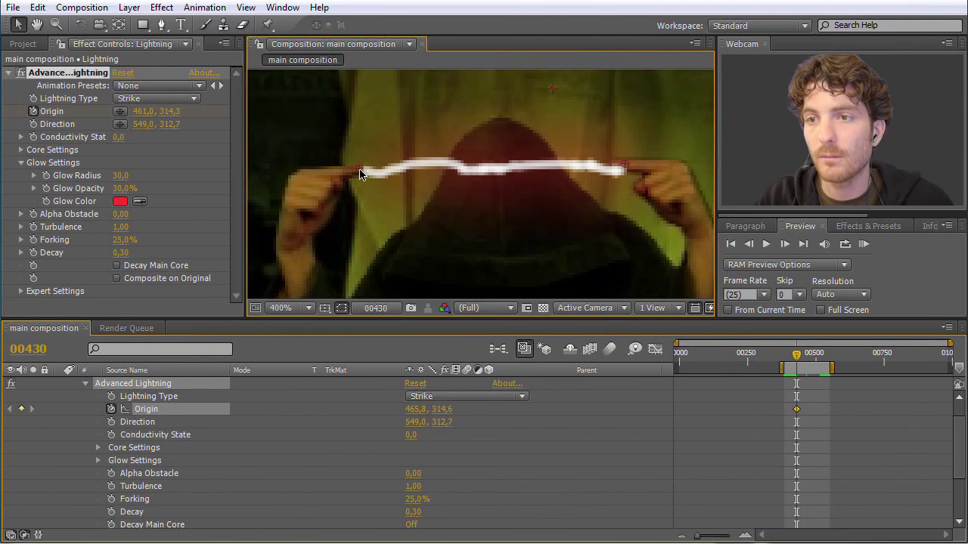
Step: Keyframe the Origin at frame 516 on the same fingertip, at about 465.8, 315.1
drag(796, 359, 823, 363)
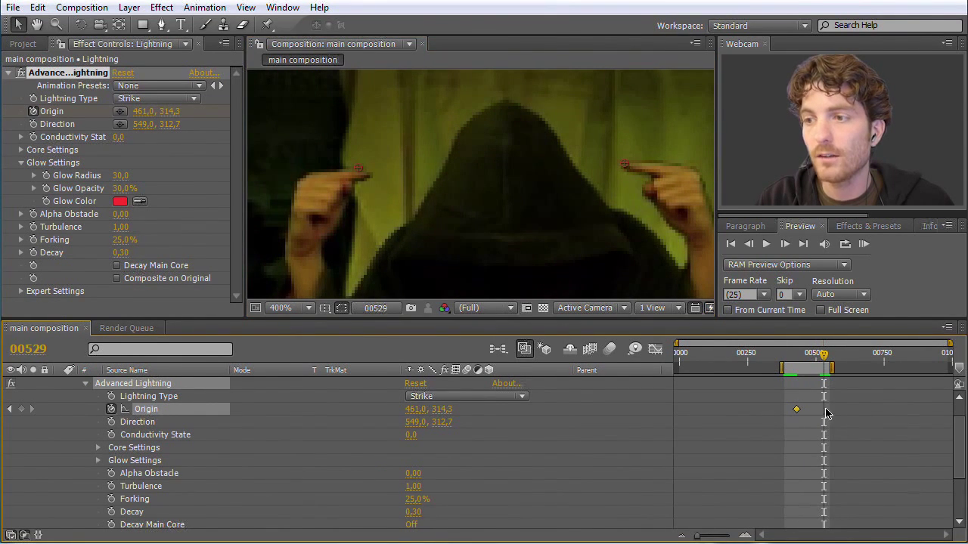
drag(828, 362, 819, 360)
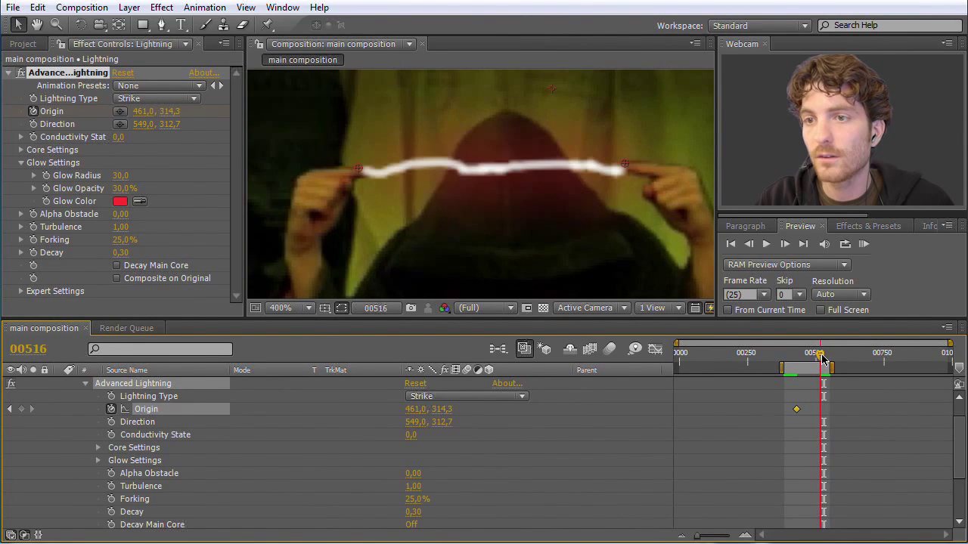
mouse_move(359, 173)
mouse_down()
mouse_move(386, 174)
mouse_move(373, 174)
mouse_up()
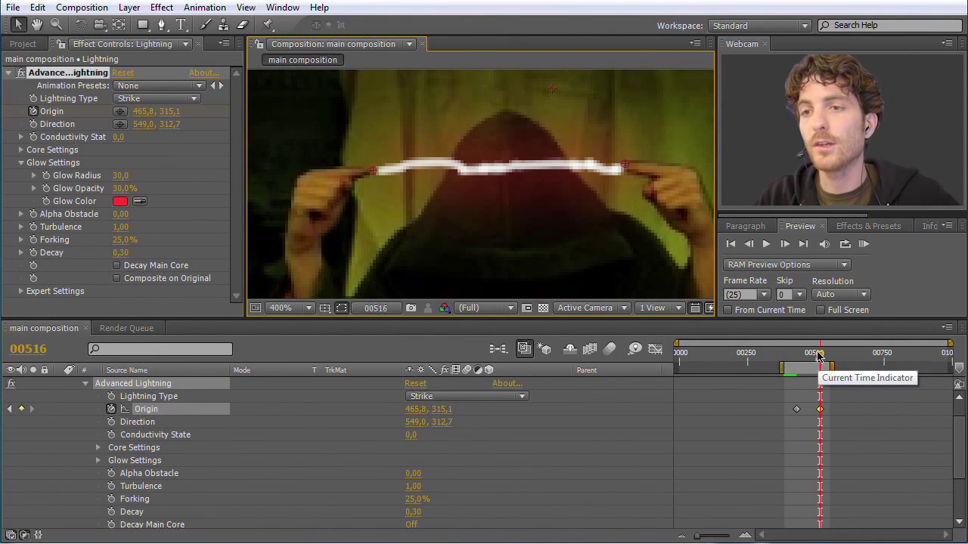
Step: Check the bolt between the two Origin keyframes and keyframe the Origin on the fingertip at frame 480, about 461.3, 312.0
drag(820, 354, 783, 360)
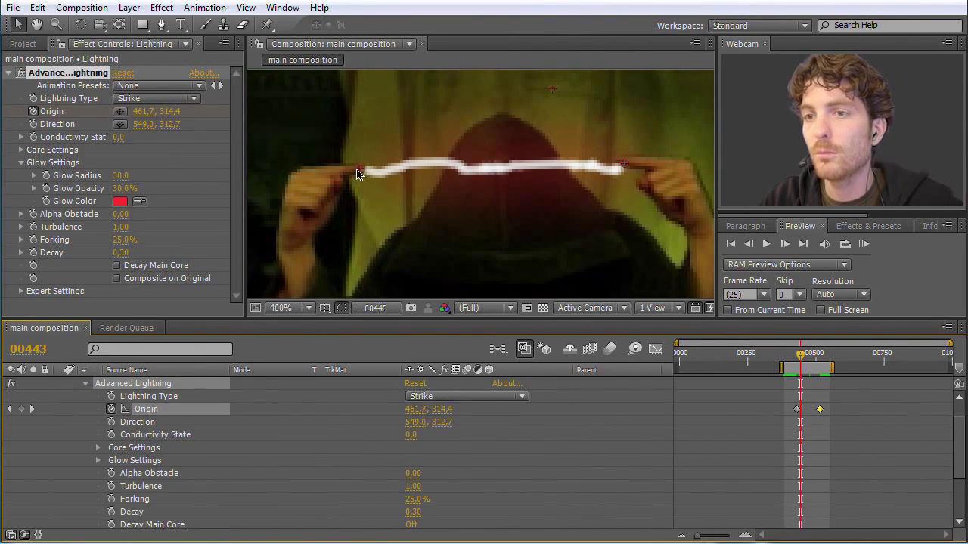
mouse_move(803, 363)
mouse_down()
mouse_move(823, 364)
mouse_move(810, 364)
mouse_up()
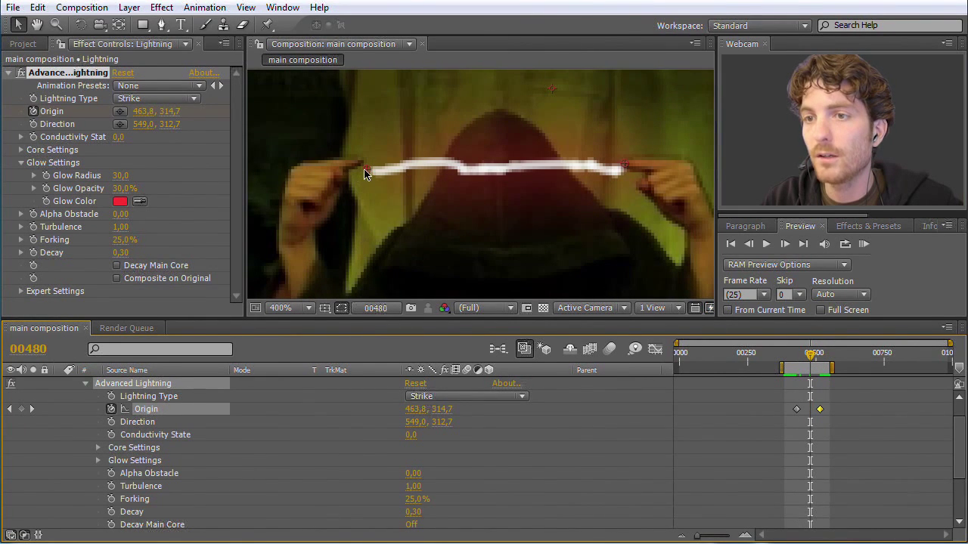
drag(367, 173, 360, 166)
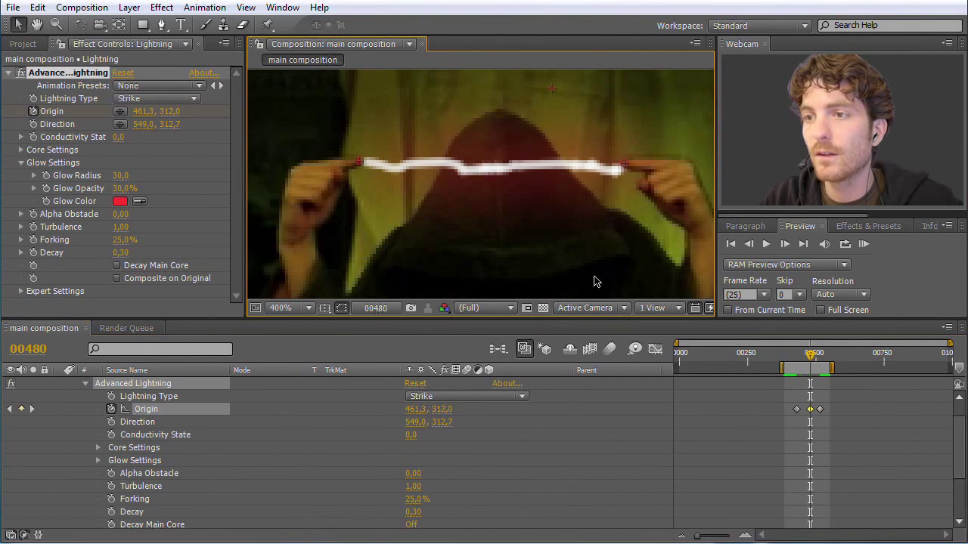
Step: Step through the Origin keyframes and add another one at frame 457, keeping the interpolated position
drag(812, 355, 803, 360)
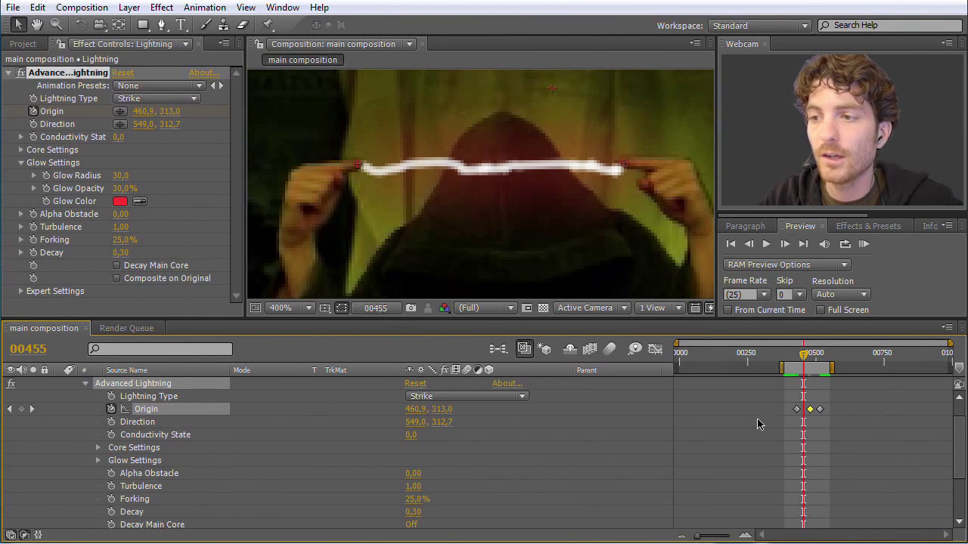
click(9, 409)
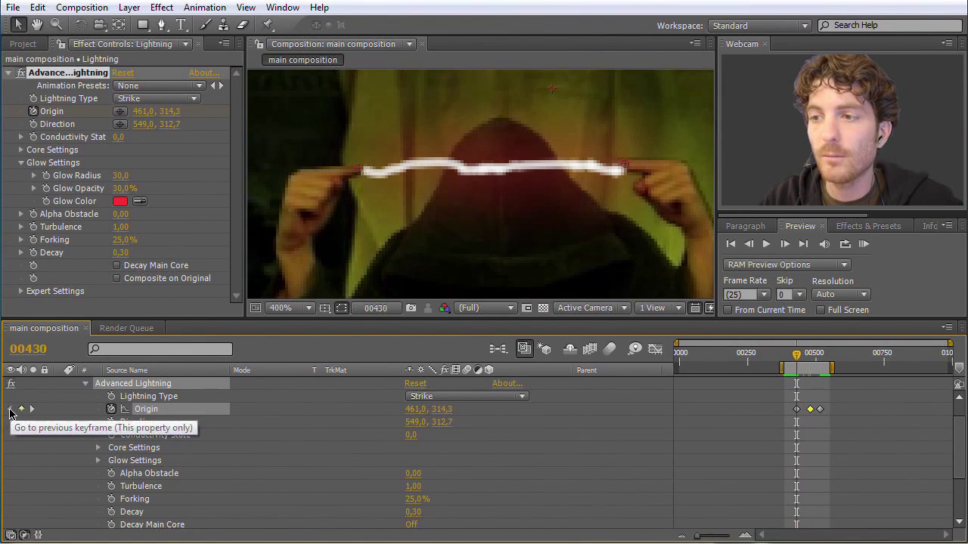
click(33, 410)
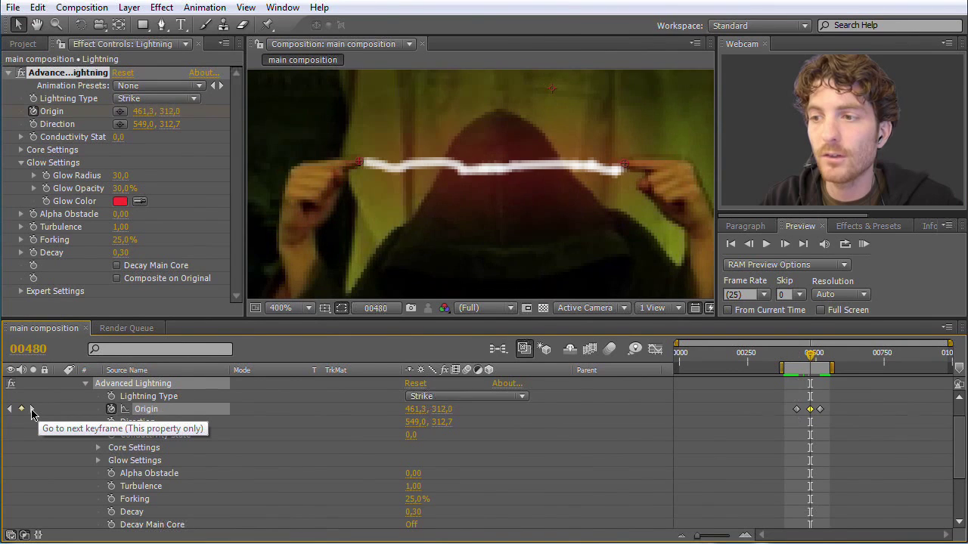
click(32, 410)
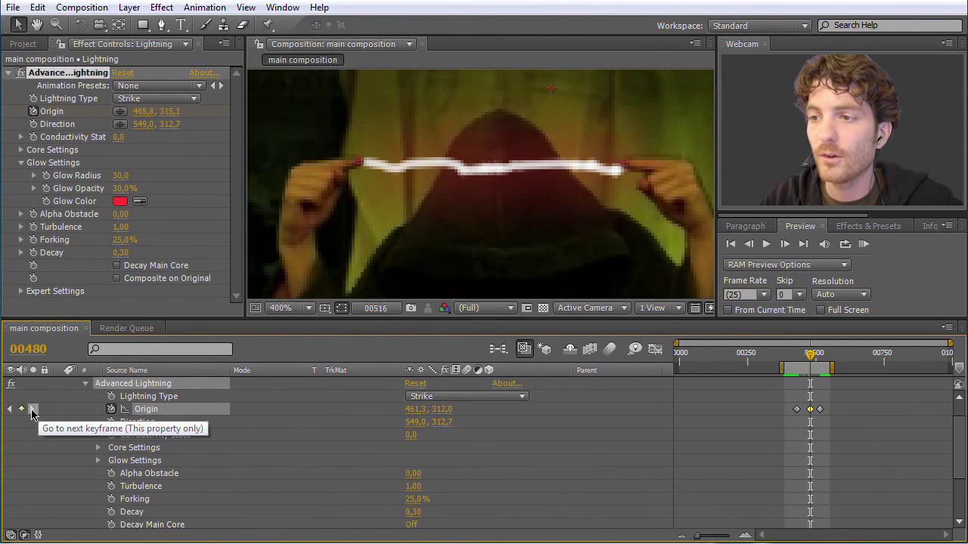
click(9, 410)
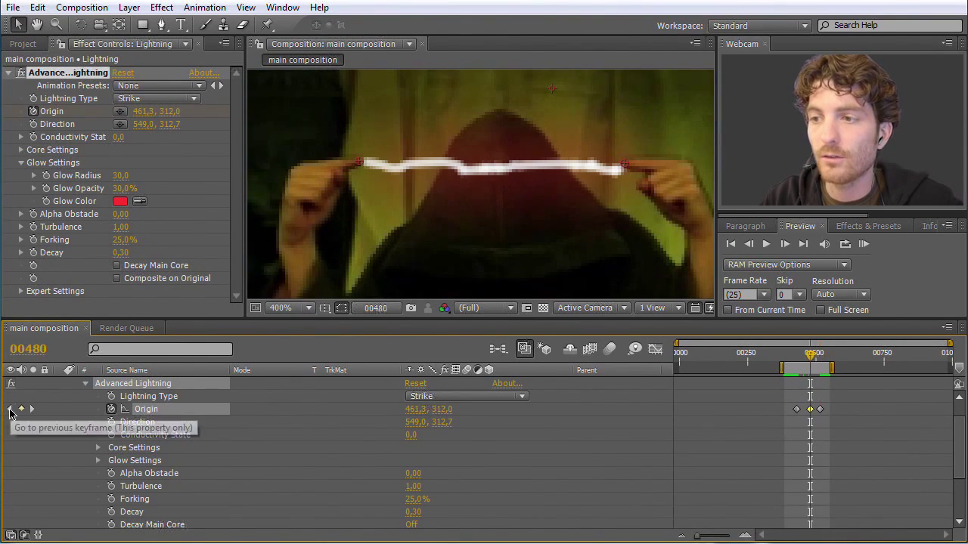
click(9, 409)
drag(797, 358, 805, 358)
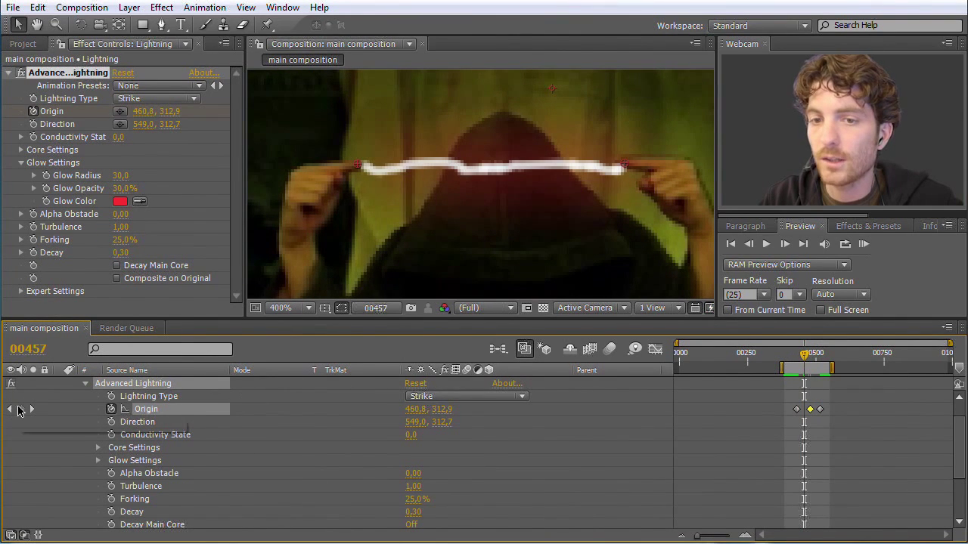
click(22, 409)
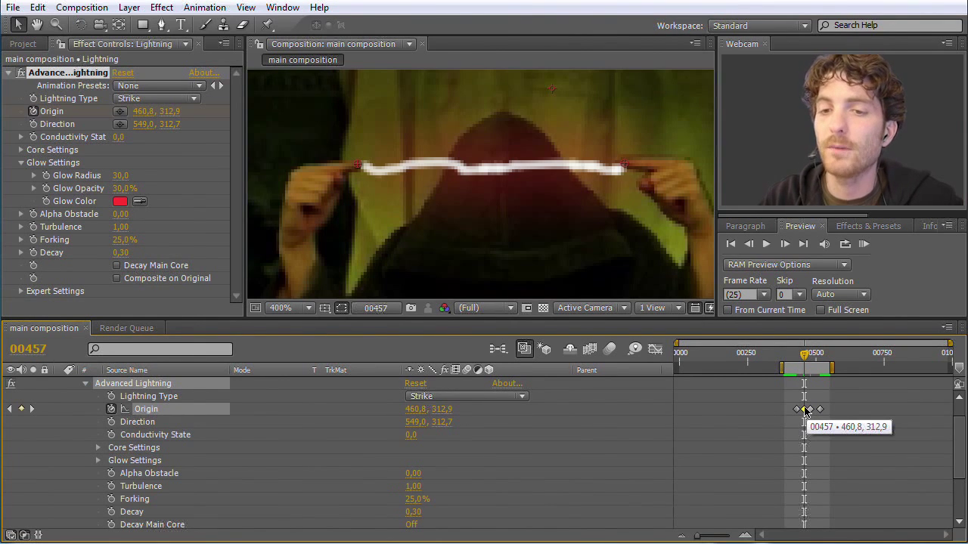
Step: Place the Direction point on the other fingertip at about 548.5, 312.2 and enable its keyframing at frame 521
drag(806, 356, 819, 357)
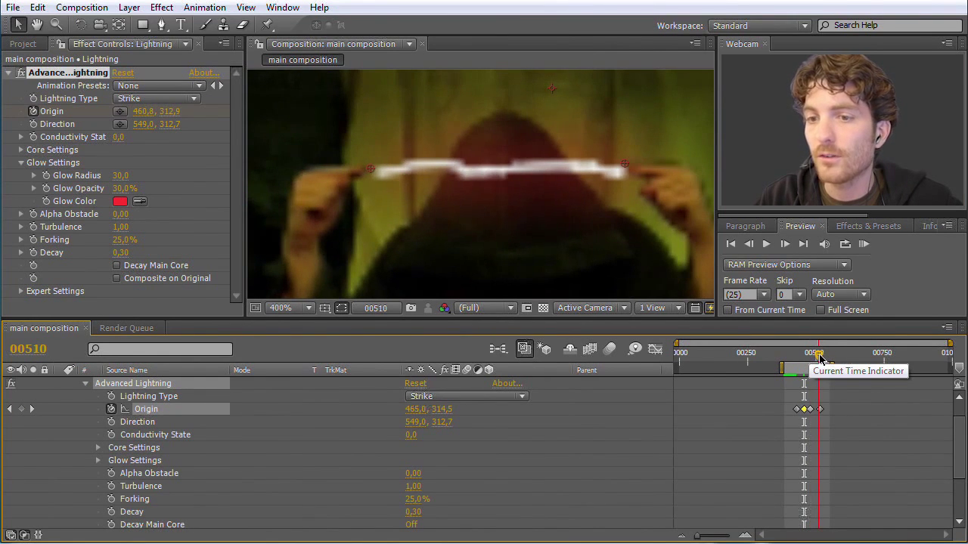
click(138, 426)
drag(626, 168, 622, 173)
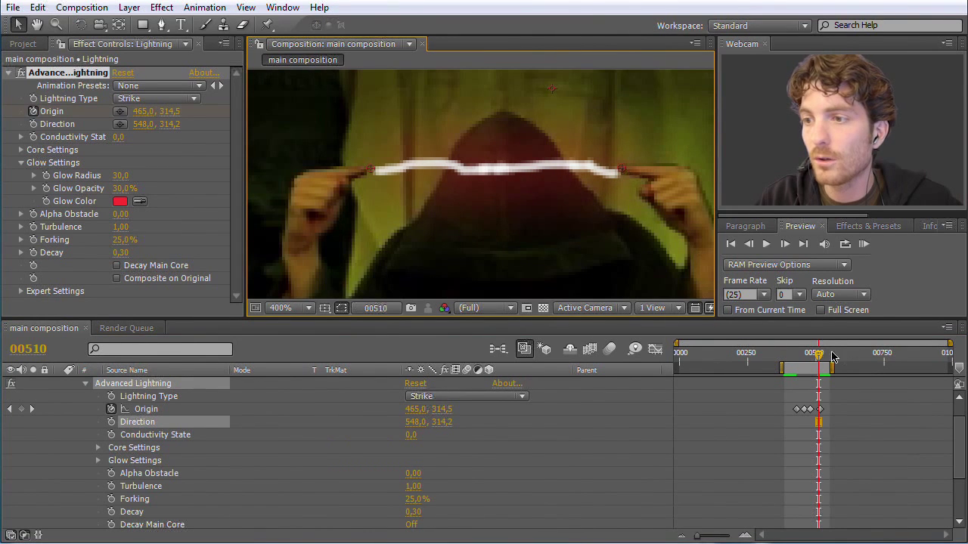
drag(818, 358, 822, 357)
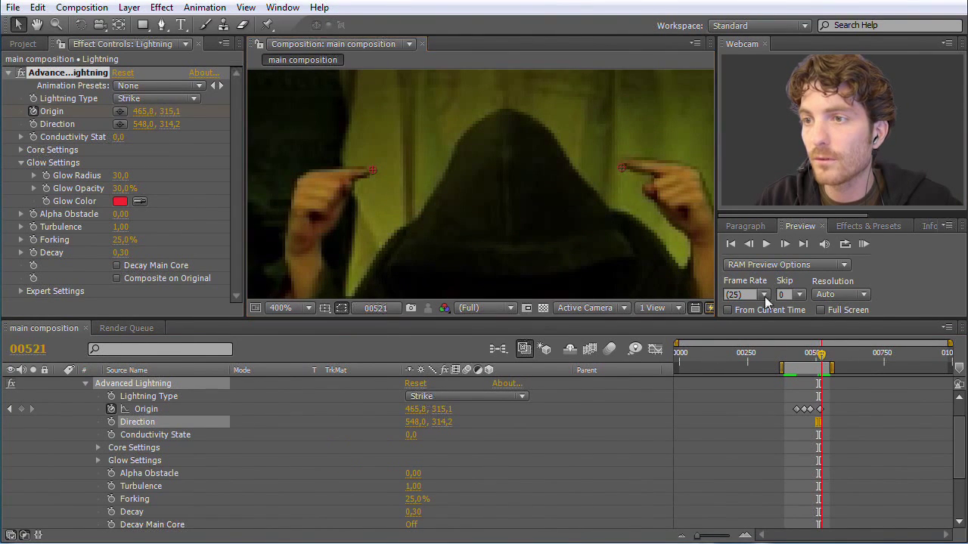
drag(621, 172, 623, 162)
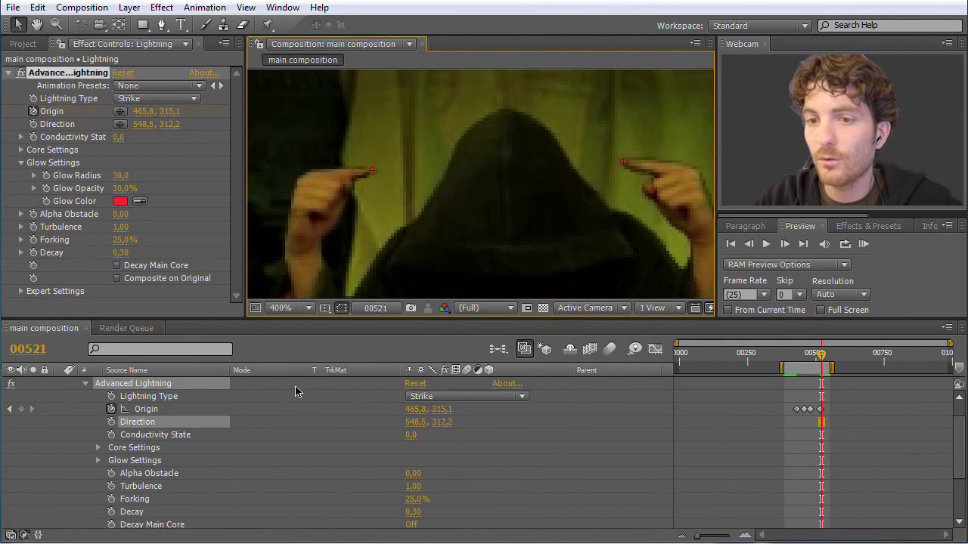
click(112, 423)
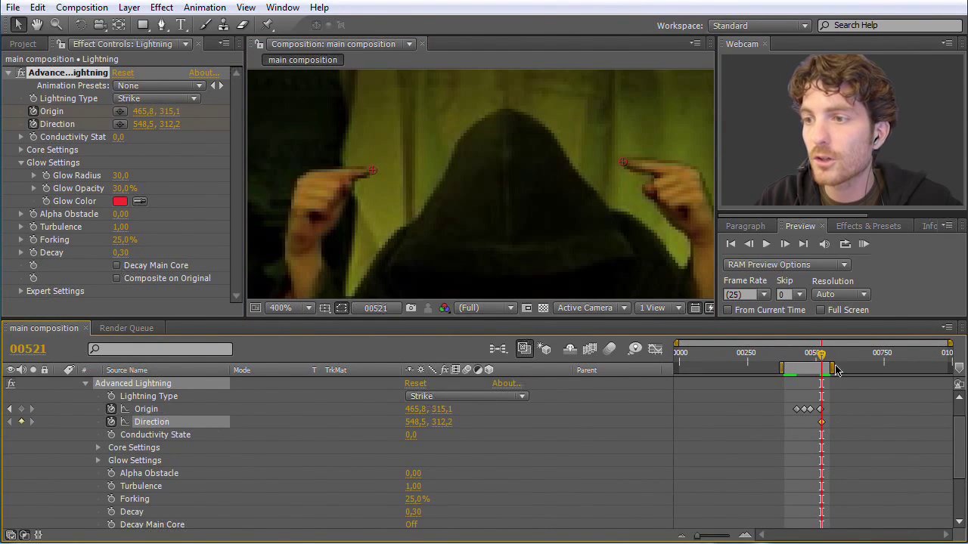
Step: Keyframe the Direction on the second fingertip at frame 499, about 544.8, 313.7, and at frame 441, about 546.8, 311.7
drag(823, 355, 815, 353)
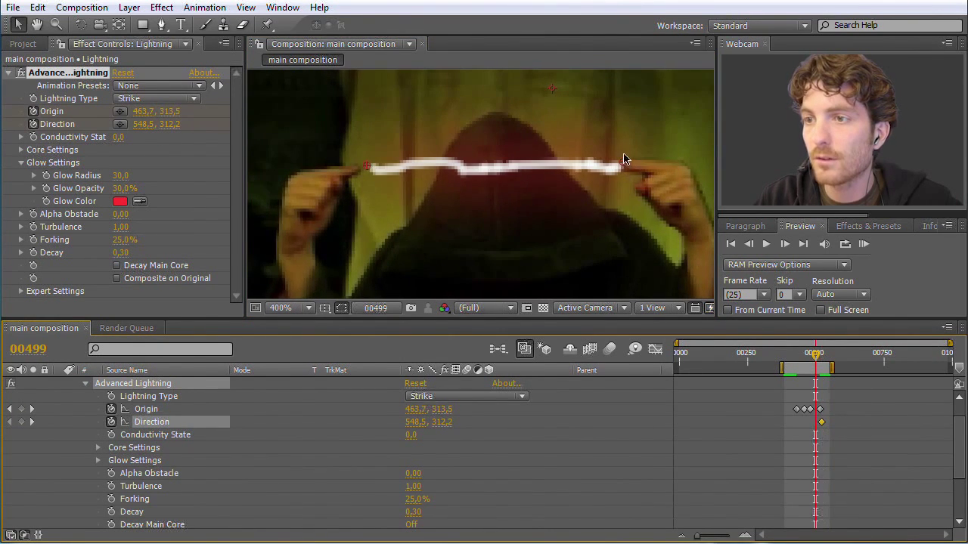
drag(621, 165, 610, 166)
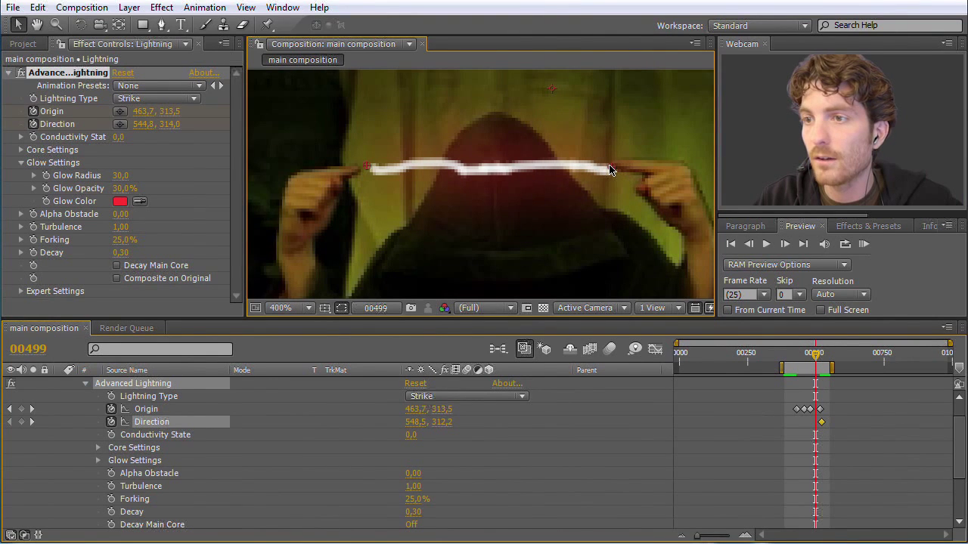
drag(815, 353, 803, 358)
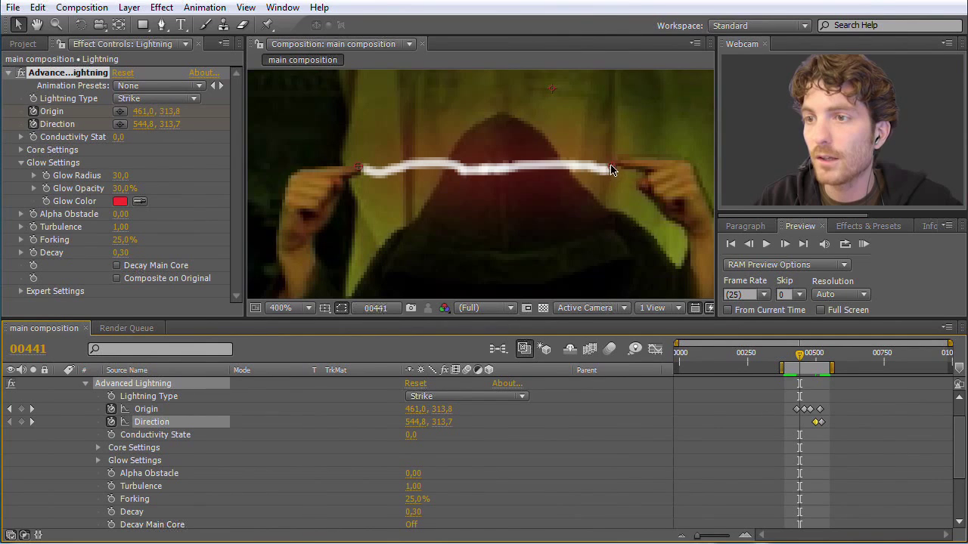
drag(612, 167, 618, 165)
Step: Keyframe the Direction on the same fingertip at frame 430, about 544.5, 313.0, and run a RAM preview of the bolt
drag(799, 354, 796, 357)
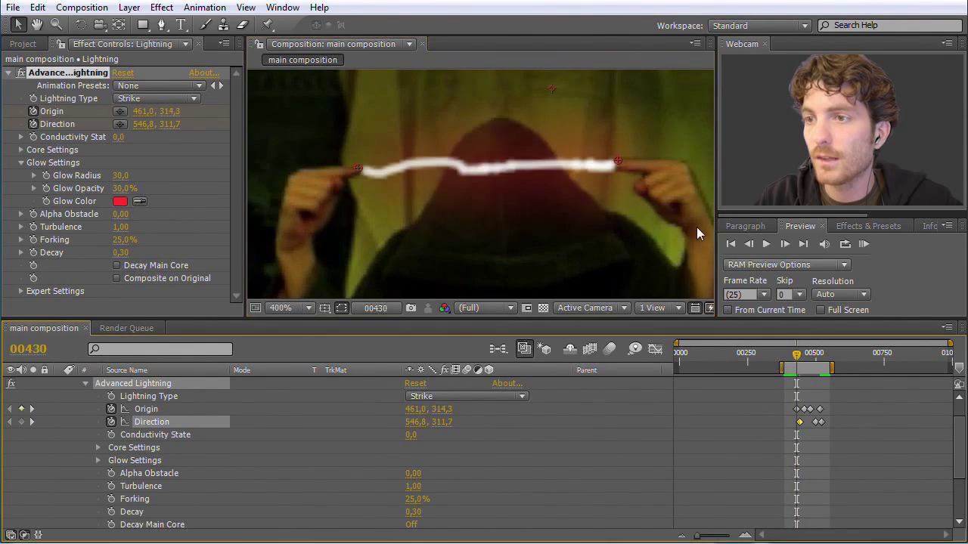
drag(617, 165, 612, 168)
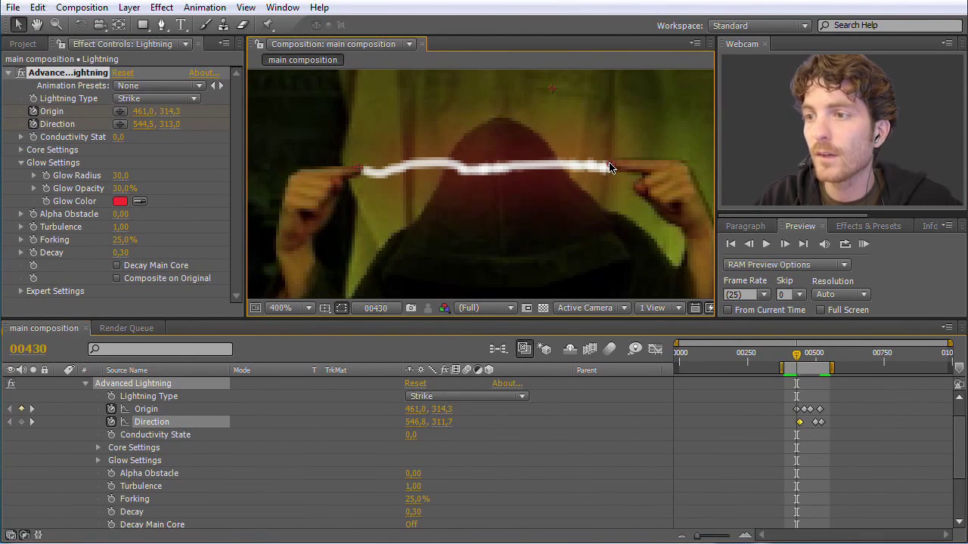
click(863, 246)
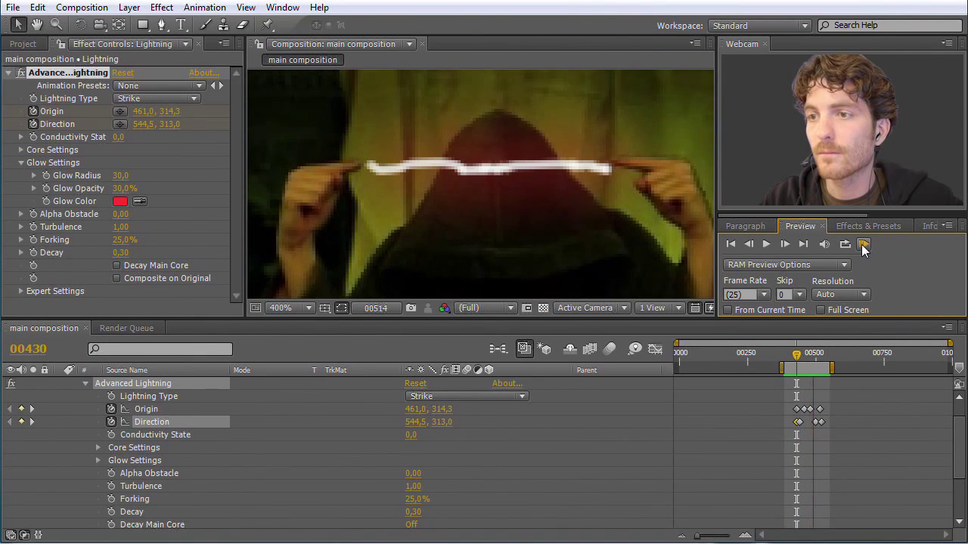
click(864, 245)
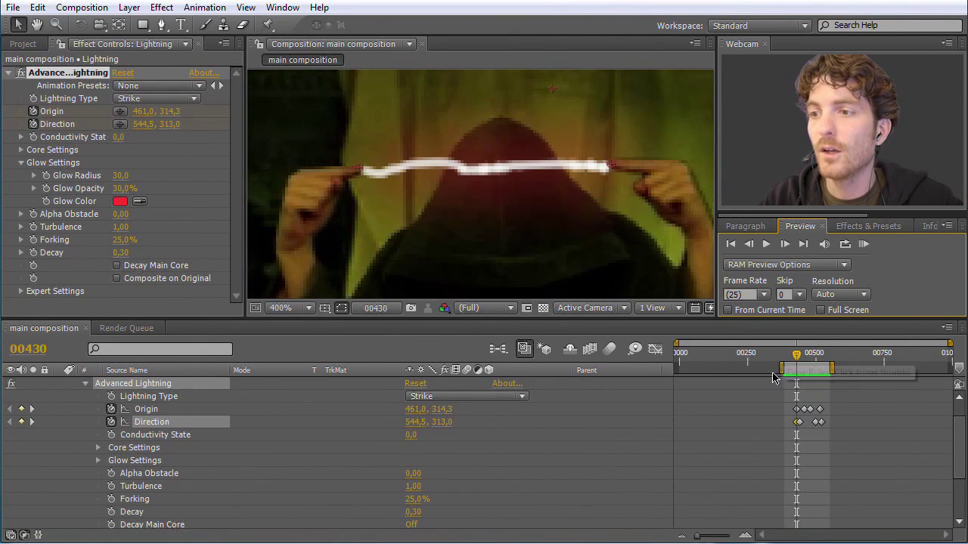
Step: Try raising the lightning's Conductivity State to 4.8 and 9.4 at frame 477, and run a RAM preview
drag(798, 361, 811, 361)
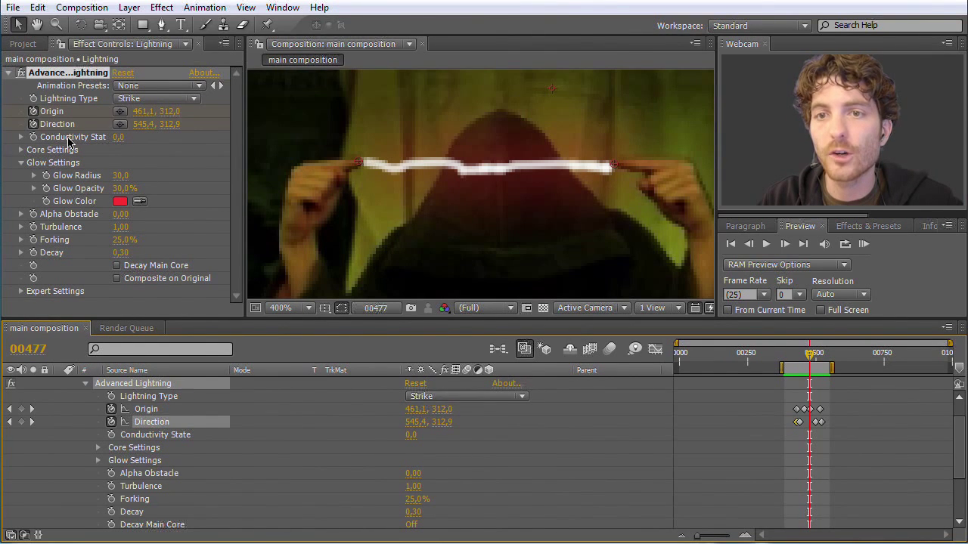
mouse_move(118, 142)
mouse_down()
mouse_move(292, 158)
mouse_move(163, 156)
mouse_up()
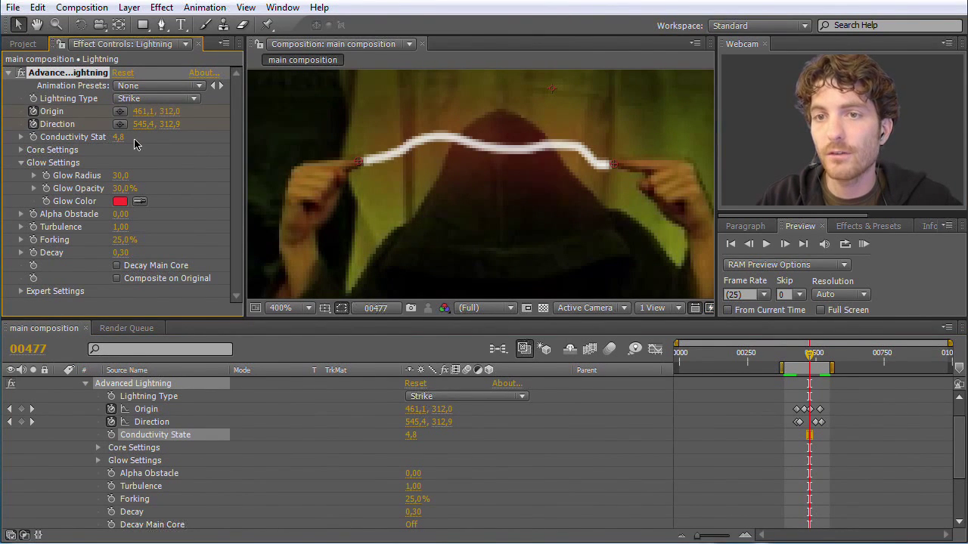
drag(118, 137, 253, 198)
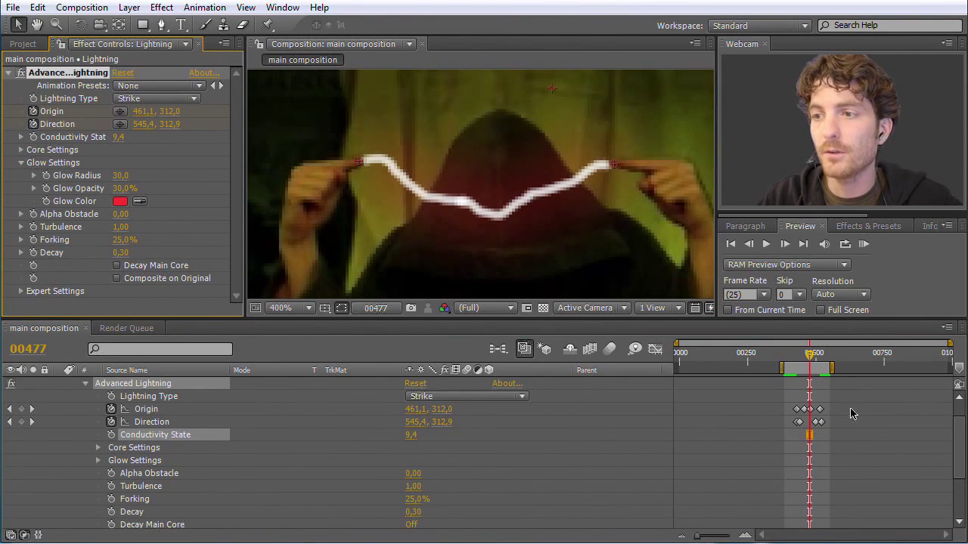
mouse_move(809, 353)
mouse_down()
mouse_move(785, 357)
mouse_move(815, 357)
mouse_up()
click(863, 244)
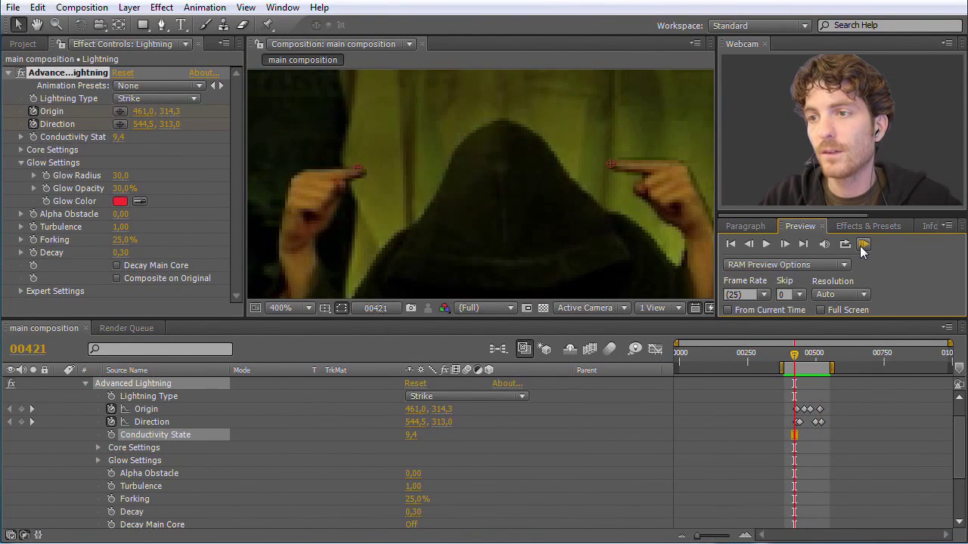
Step: Try a Conductivity State of 7.1 at frame 452 to see how the bolt's shape changes
click(799, 355)
drag(801, 358, 803, 357)
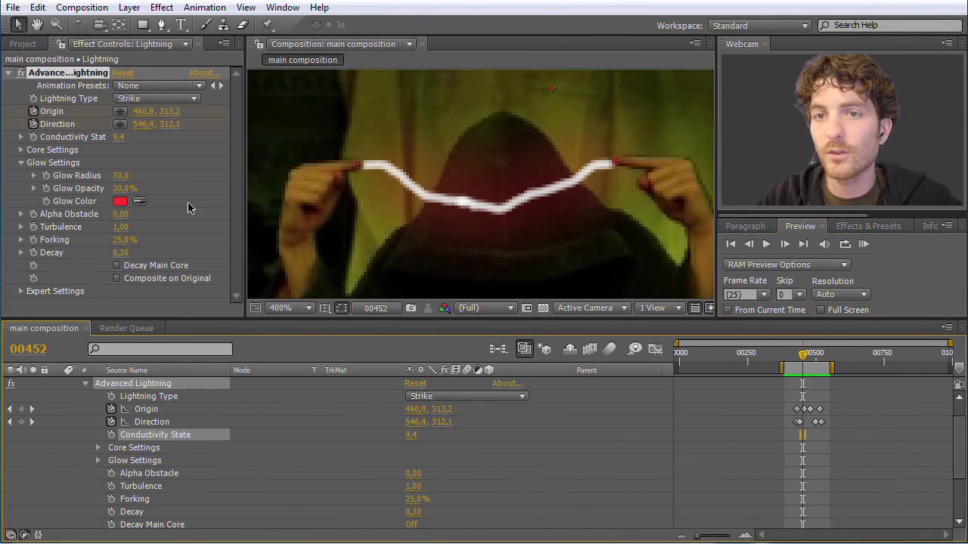
click(117, 139)
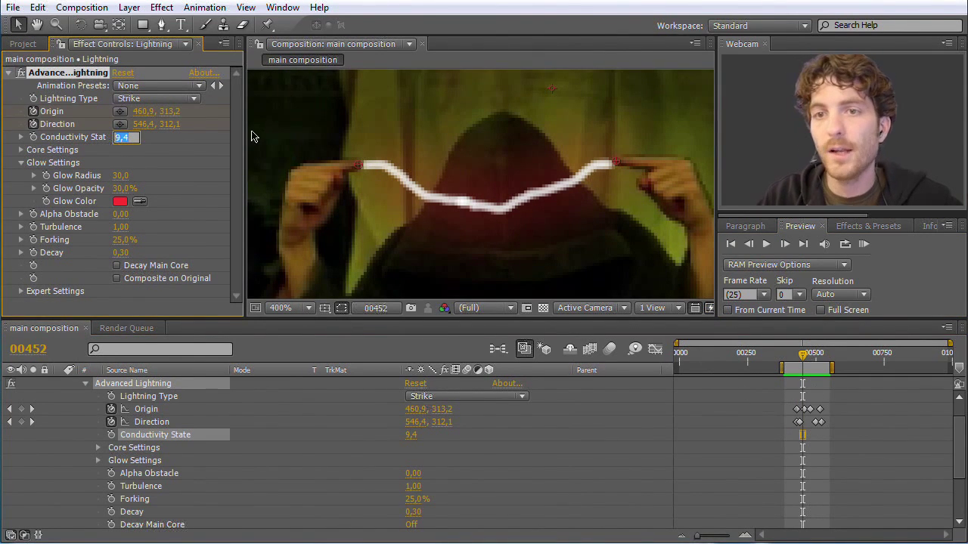
click(111, 143)
drag(117, 142, 63, 144)
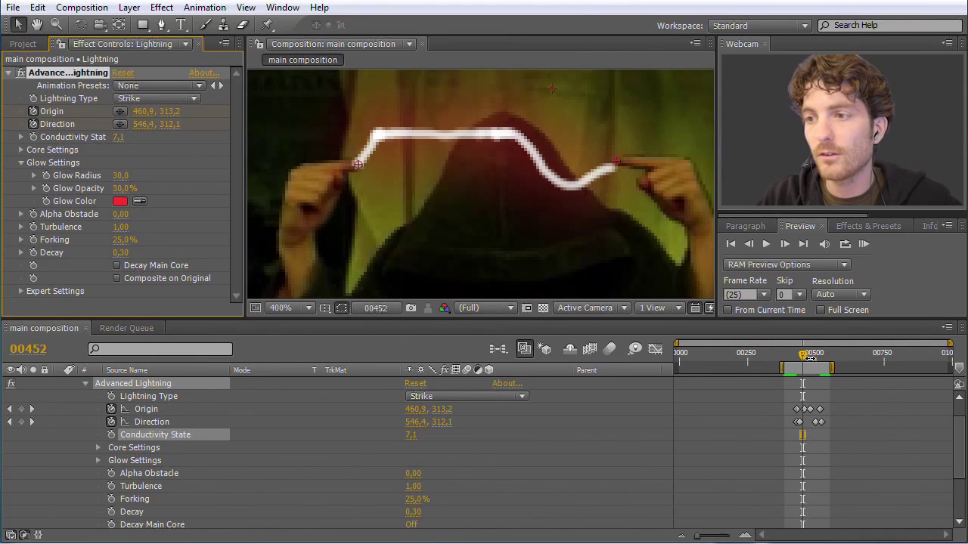
Step: Set the Conductivity State to 0 at frame 388 and enable its keyframing there
drag(802, 356, 786, 361)
click(118, 138)
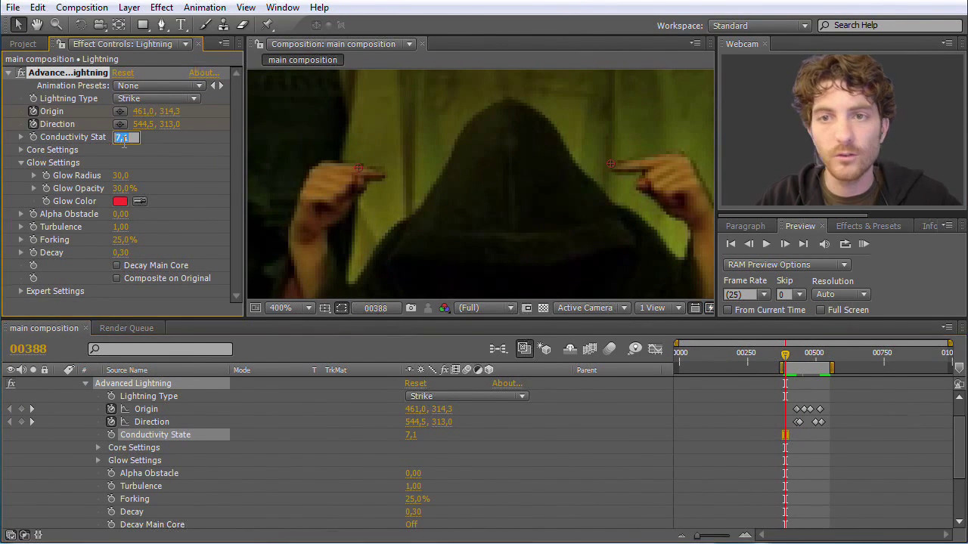
text(0)
click(161, 144)
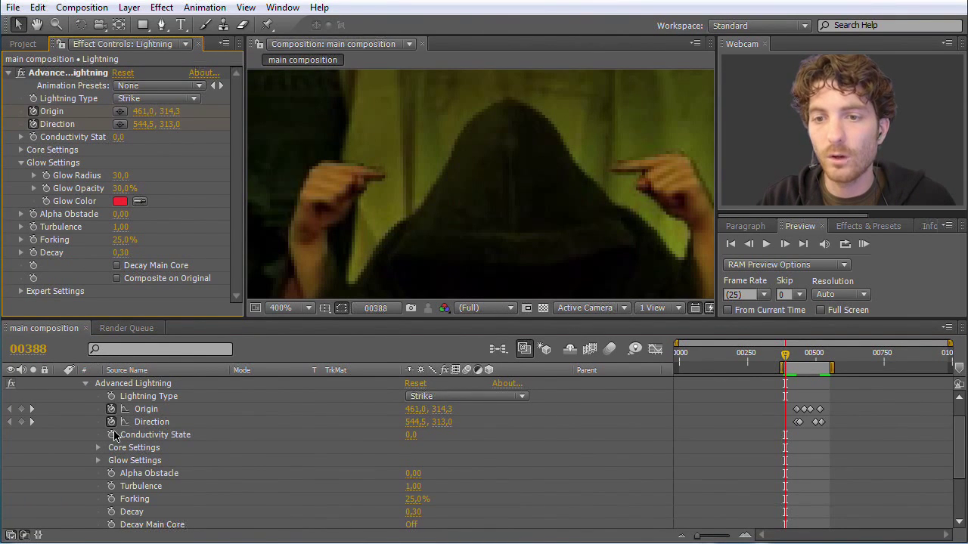
click(111, 436)
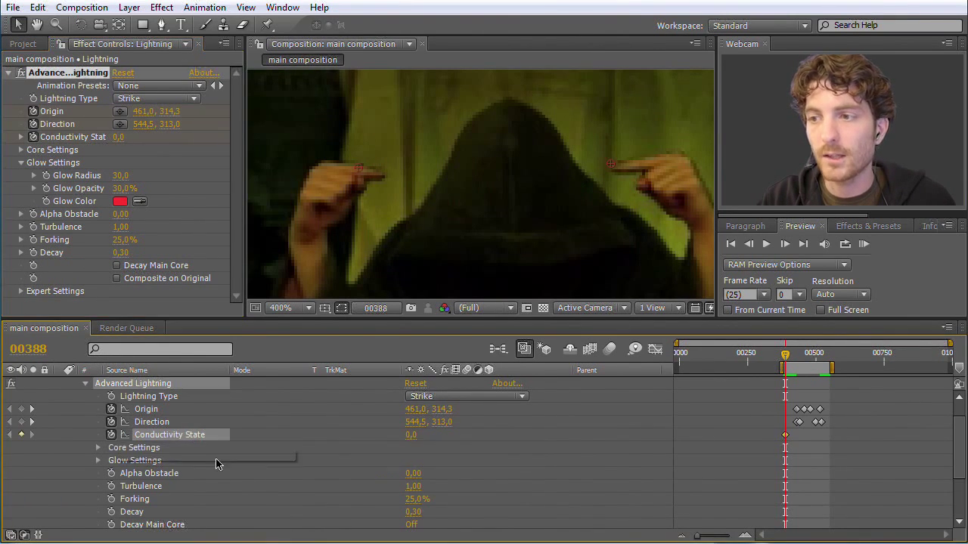
Step: Keyframe the Conductivity State at 100 on frame 516
mouse_move(786, 362)
mouse_down()
mouse_move(827, 363)
mouse_move(786, 361)
mouse_up()
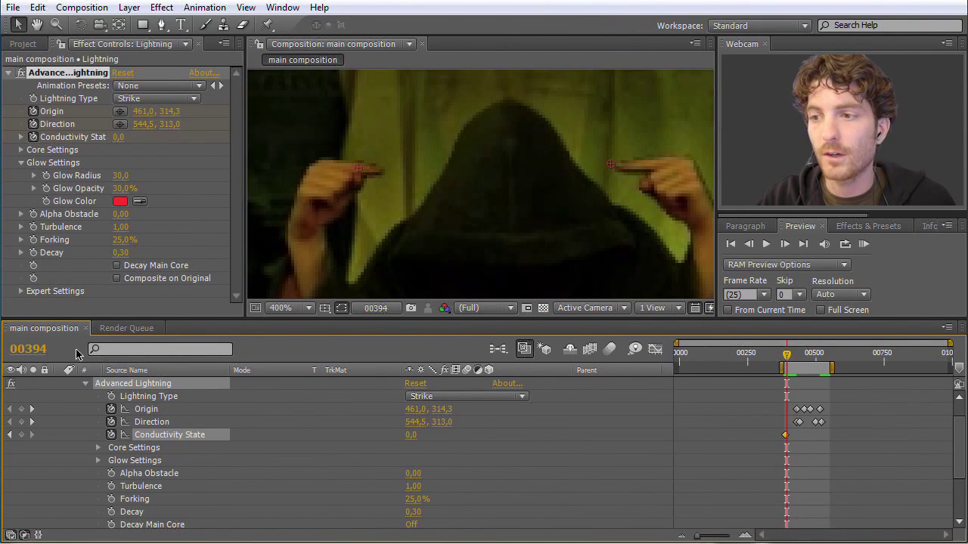
drag(788, 363, 822, 363)
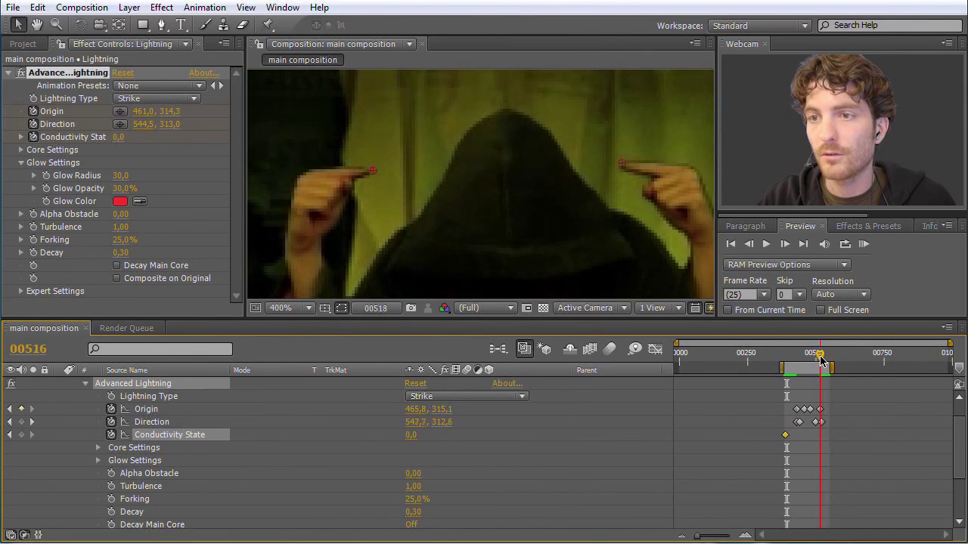
mouse_move(115, 143)
mouse_down()
mouse_move(169, 146)
mouse_move(121, 140)
mouse_up()
click(121, 140)
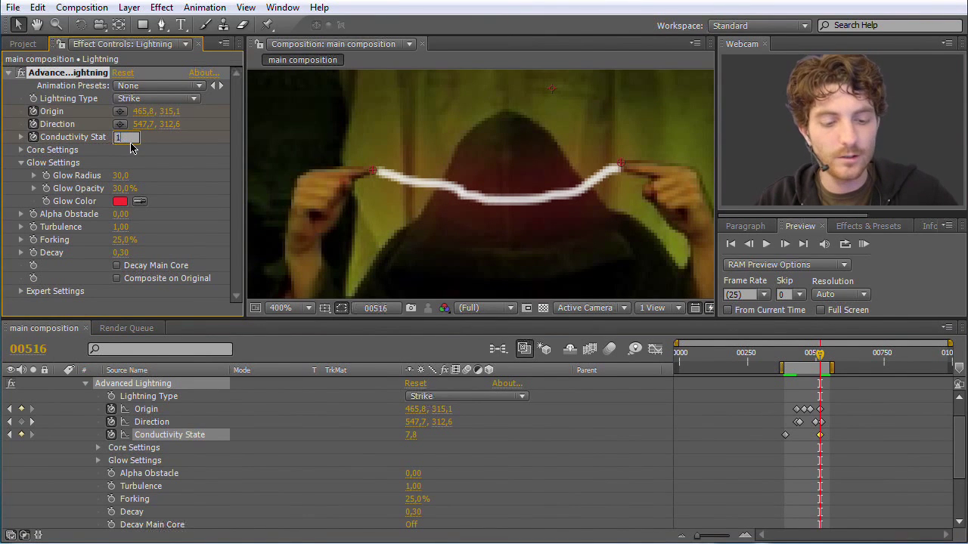
key(Return)
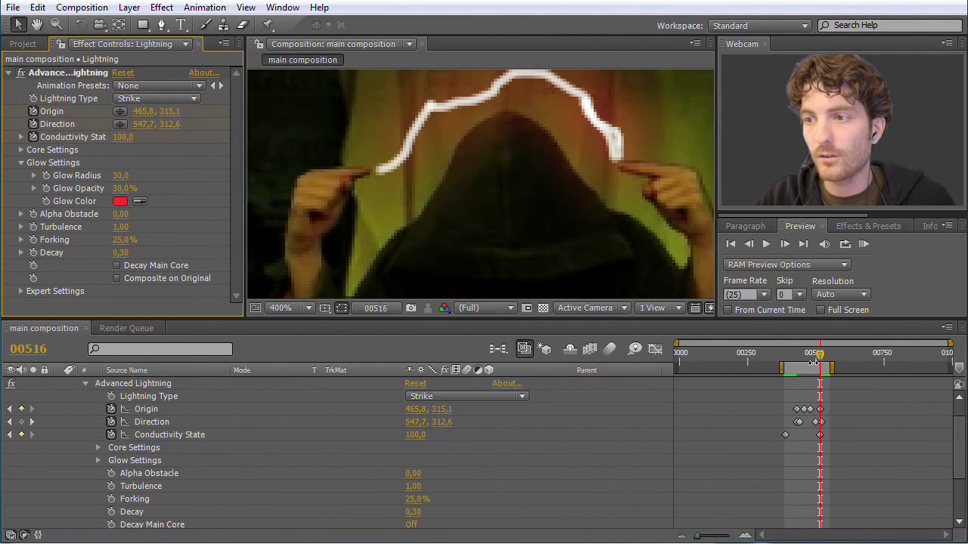
Step: Scrub through the frames around the Conductivity State keyframes and run a RAM preview of the animated bolt
drag(821, 356, 762, 359)
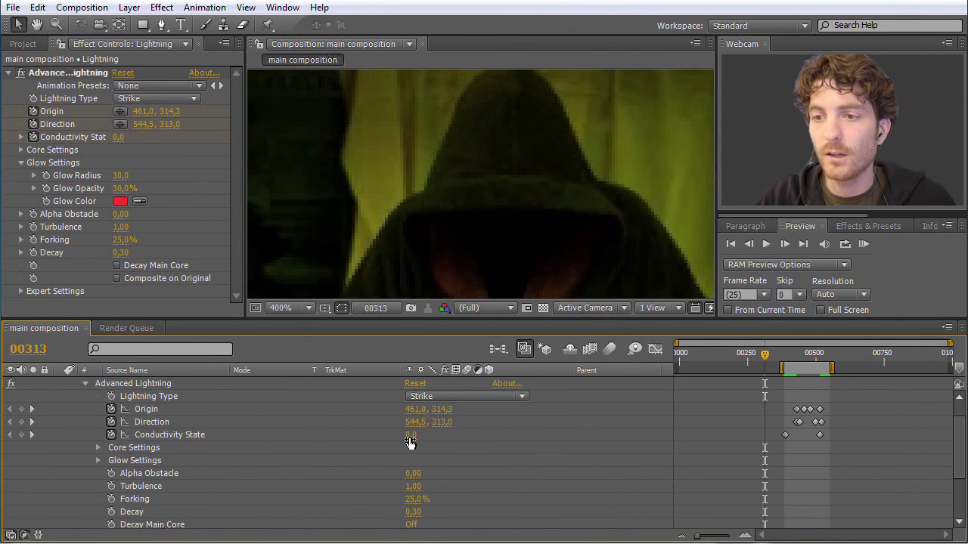
drag(765, 356, 810, 361)
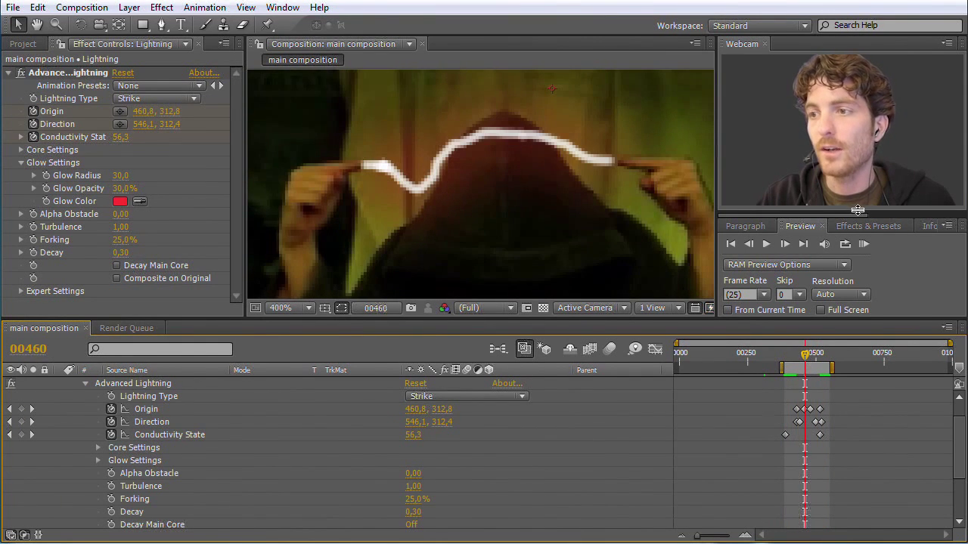
click(863, 243)
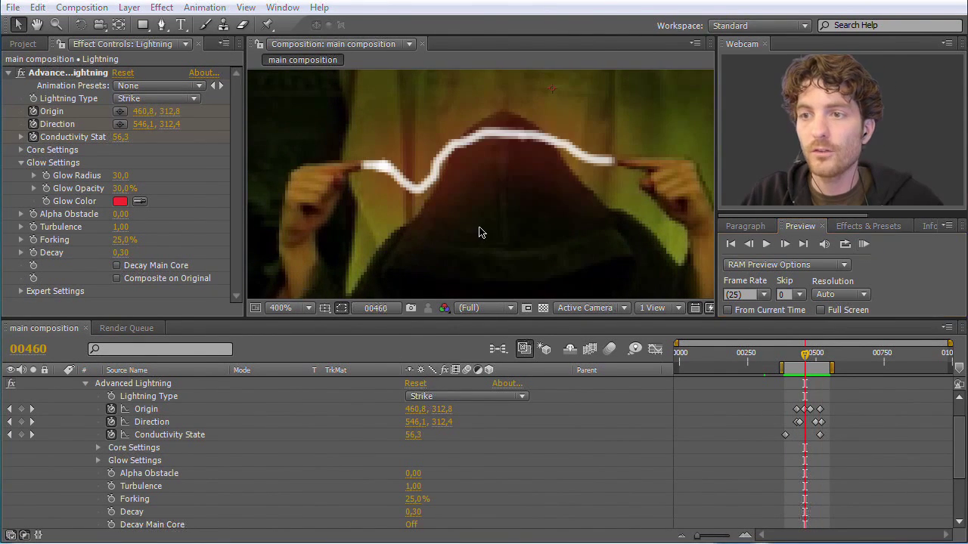
Step: Go to frame 773, show the guru with his raised finger at 100% magnification, and collapse the Lightning layer's effect properties
scroll(480, 232, down, 5)
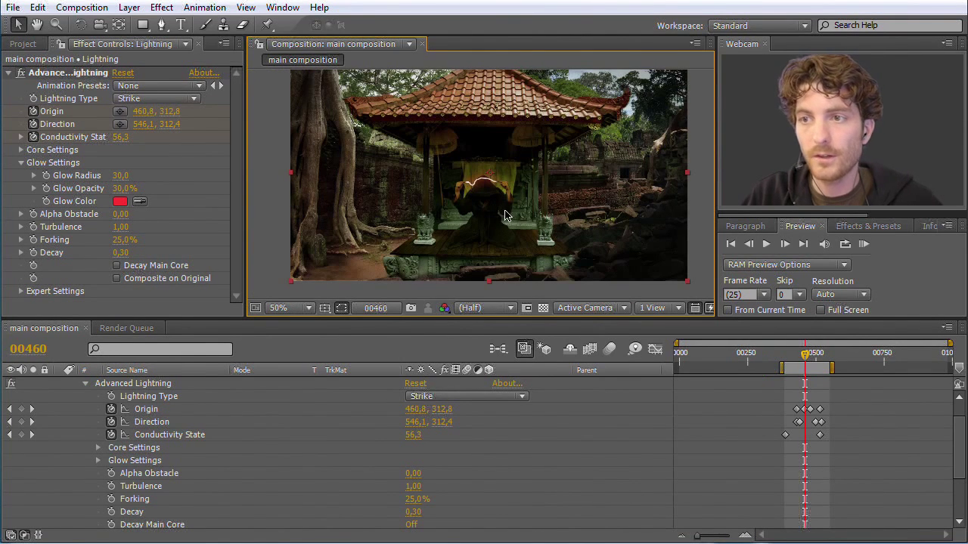
key(space)
drag(472, 184, 472, 196)
drag(808, 355, 890, 356)
key(period)
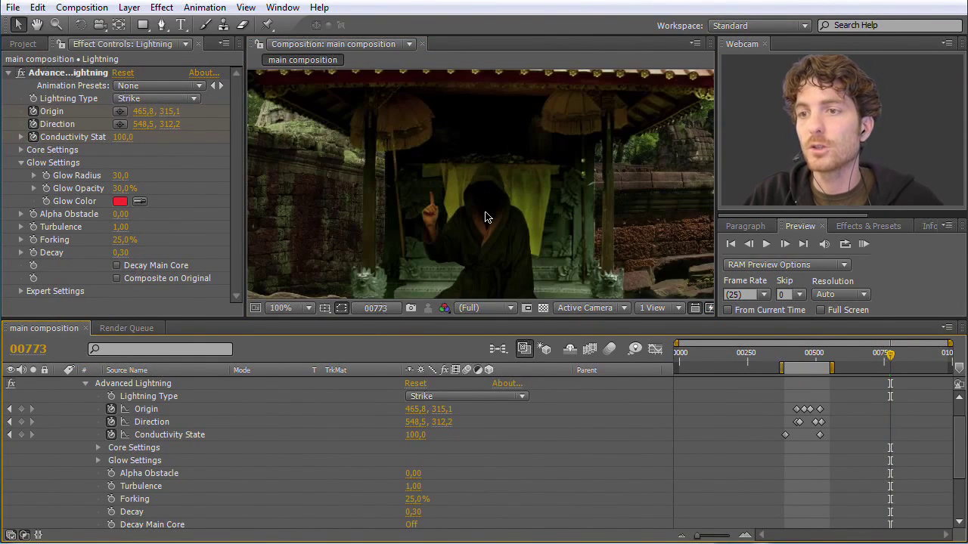
drag(484, 237, 479, 209)
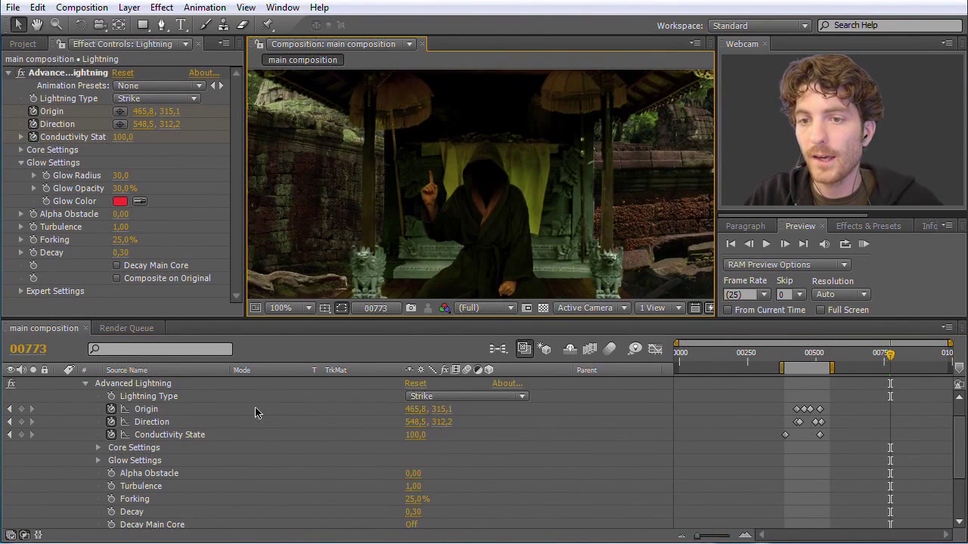
scroll(255, 412, up, 2)
click(73, 397)
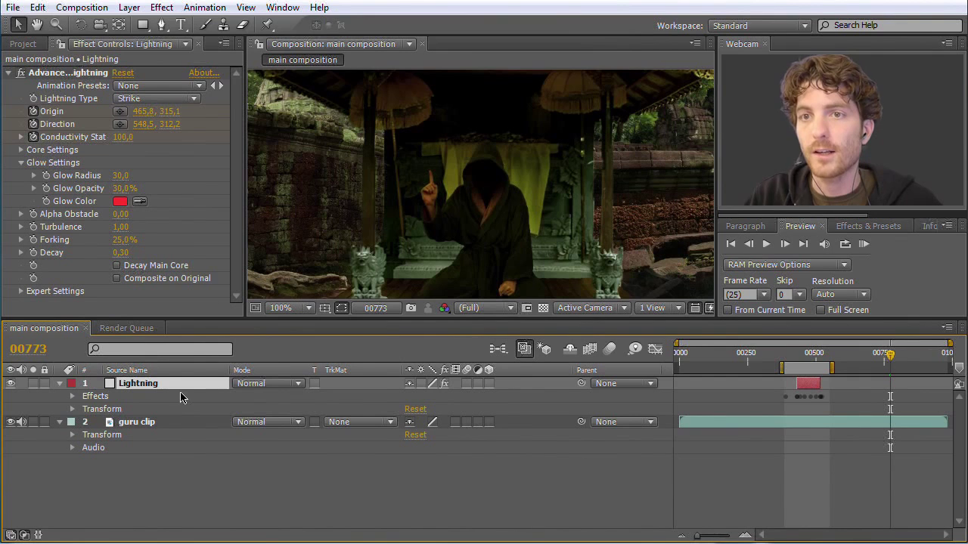
click(127, 9)
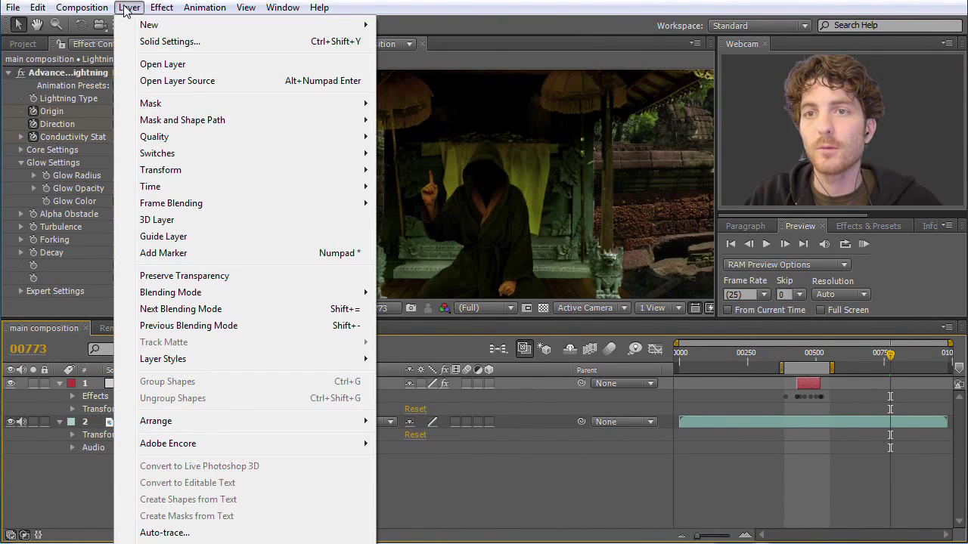
mouse_move(151, 30)
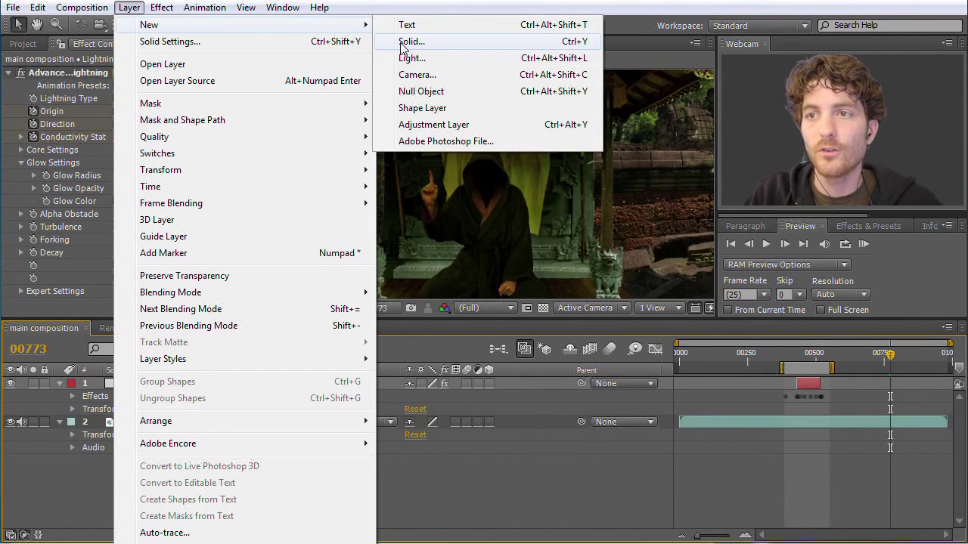
click(420, 6)
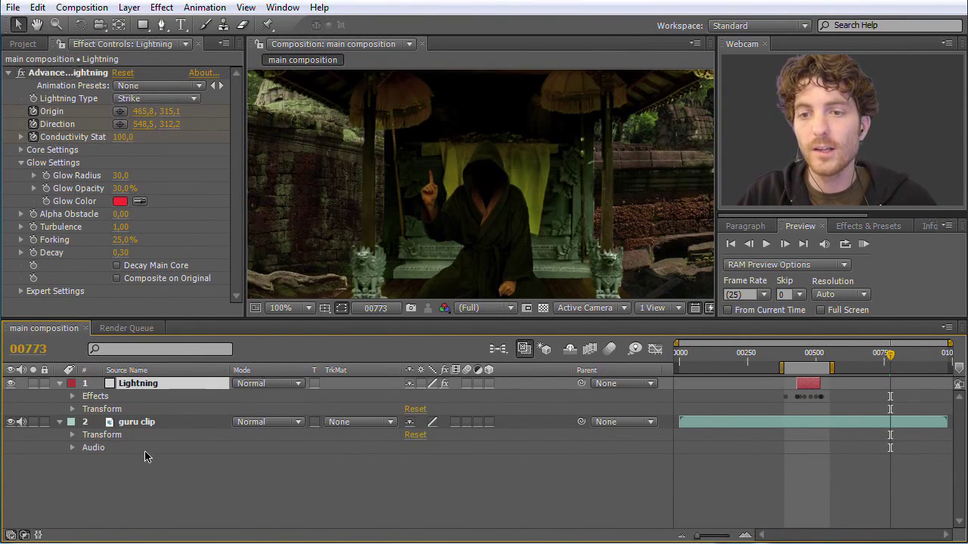
click(151, 474)
Step: Duplicate the Lightning layer and shift the copy in time so it starts at about frame 768
click(138, 385)
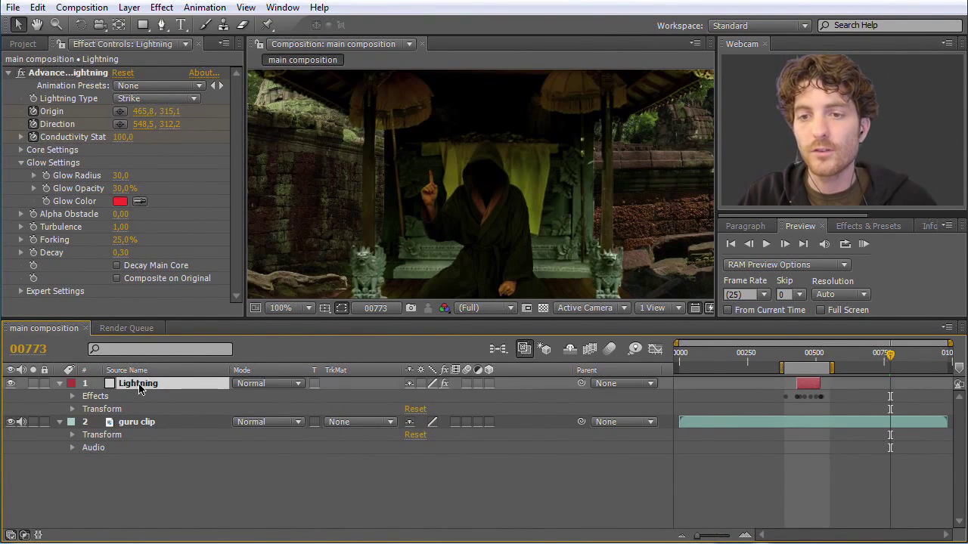
click(37, 7)
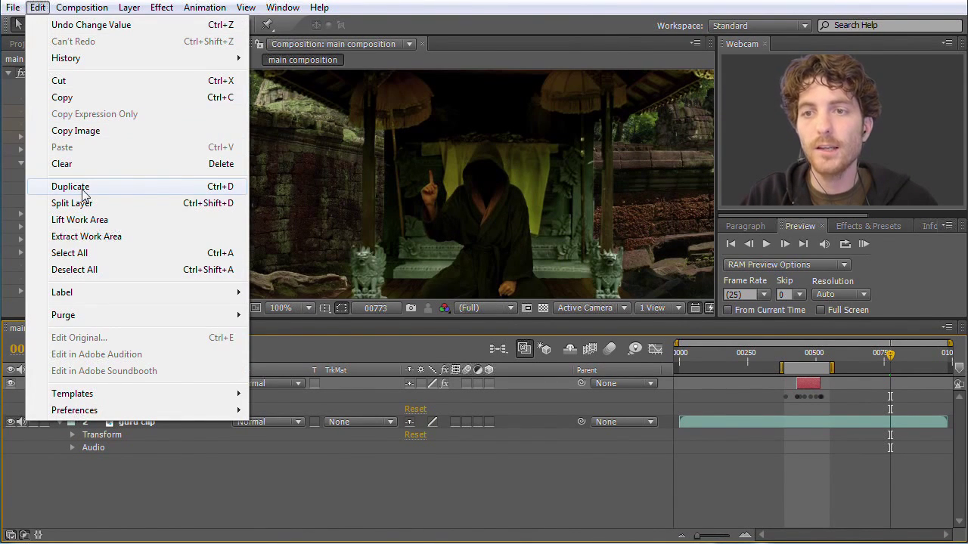
click(225, 186)
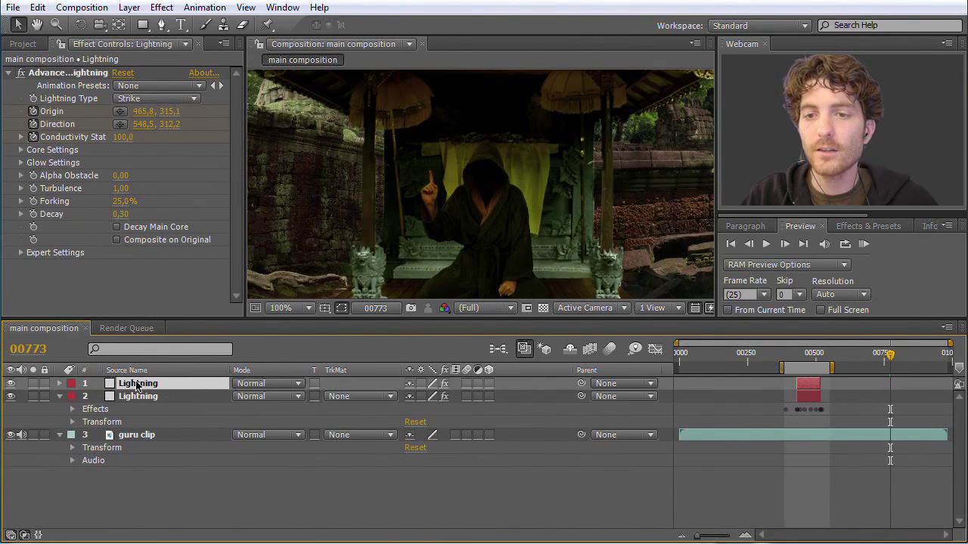
drag(807, 387, 890, 362)
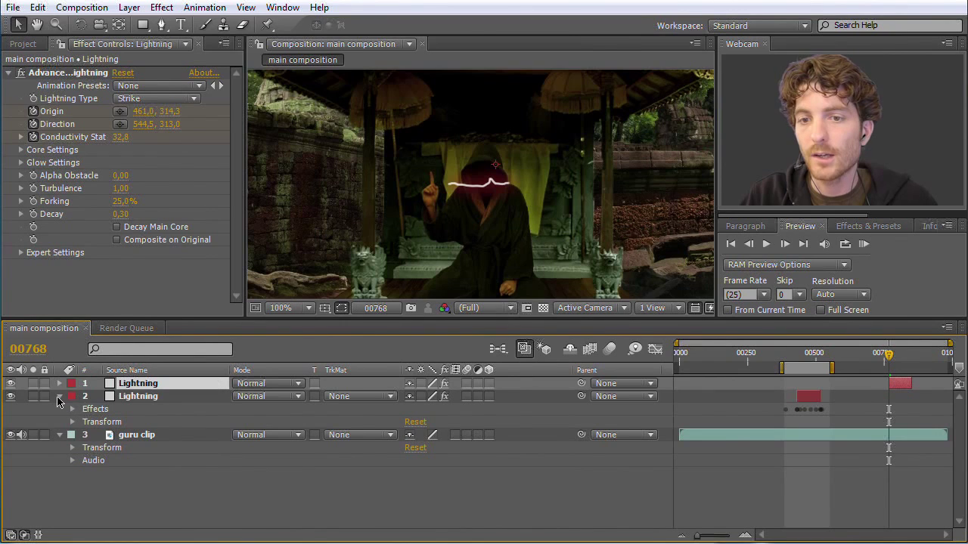
Step: Reveal the Advanced Lightning properties of the duplicated Lightning layer and go to frame 768, where the copy starts
click(60, 384)
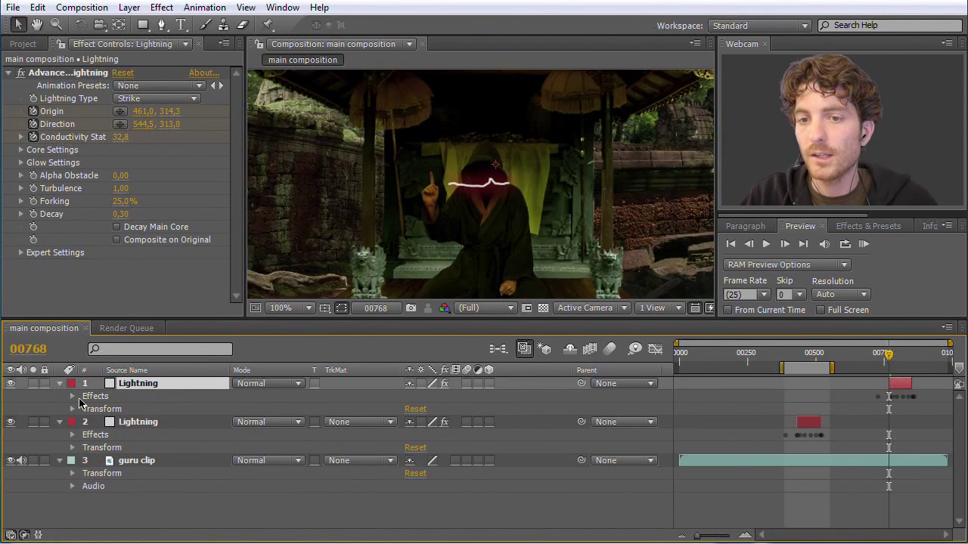
click(73, 396)
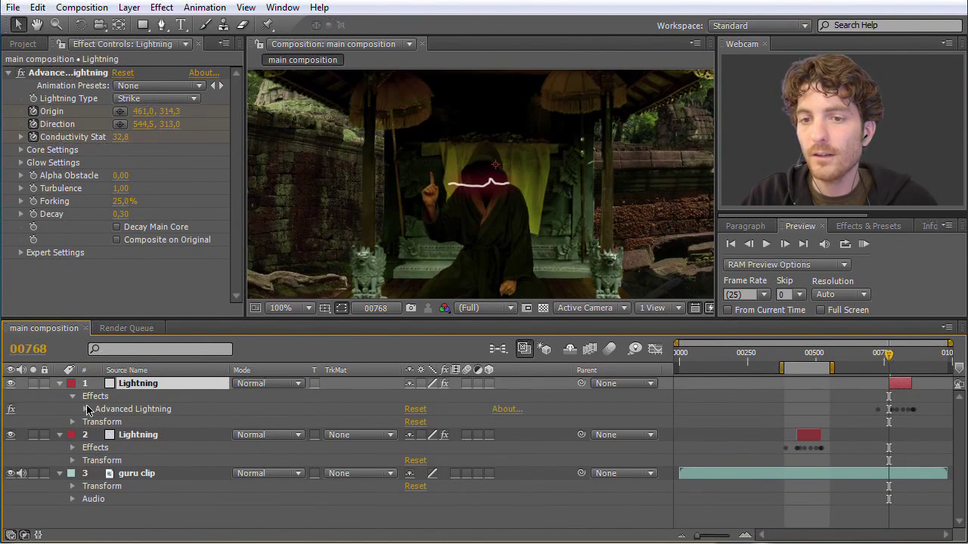
click(96, 449)
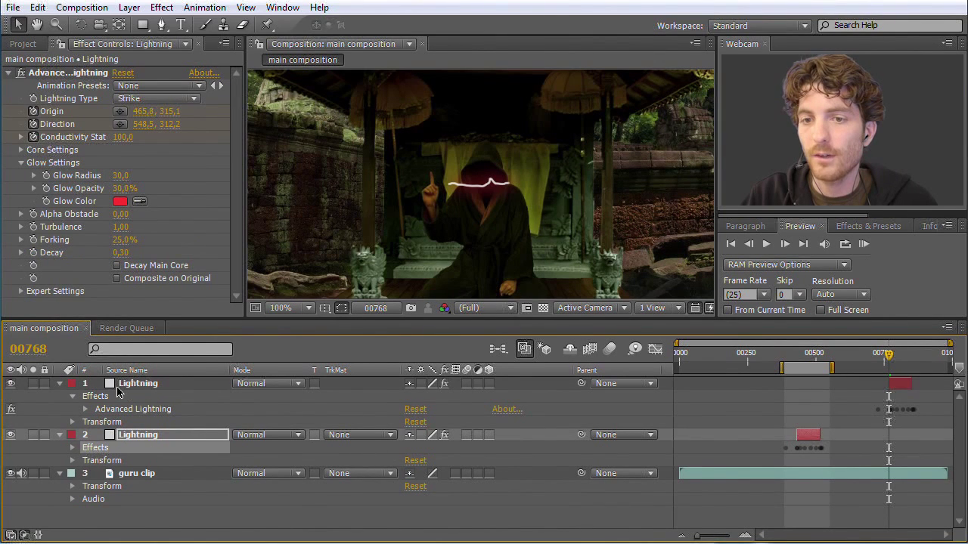
click(118, 387)
click(86, 409)
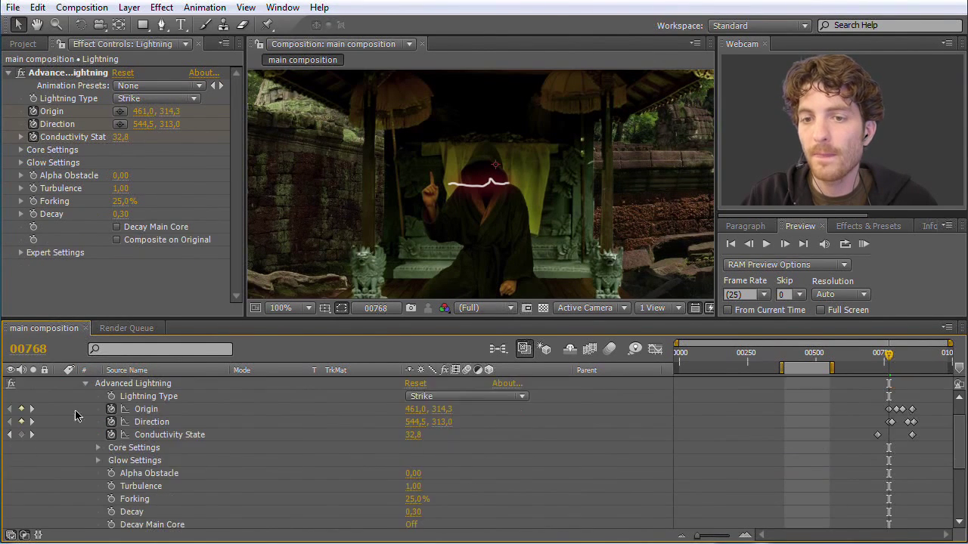
click(138, 386)
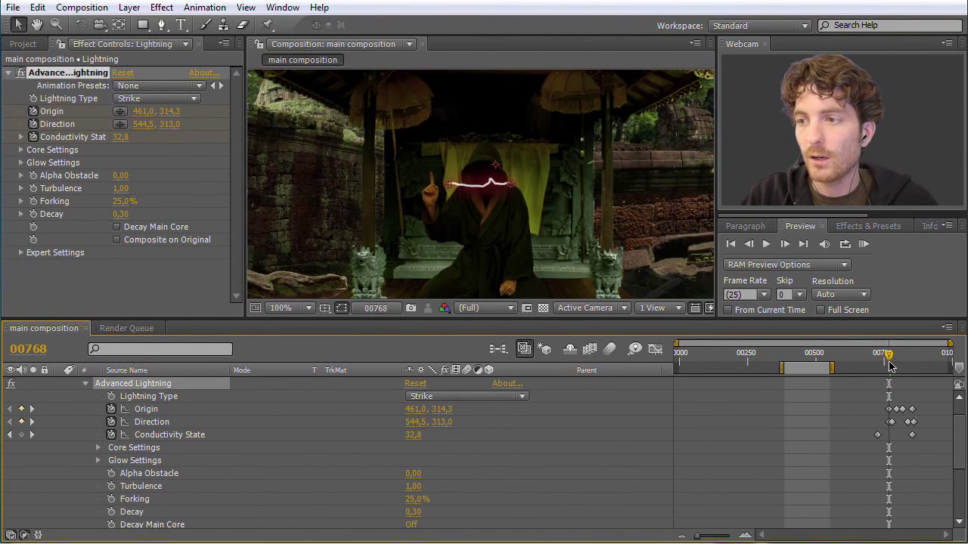
drag(889, 357, 887, 356)
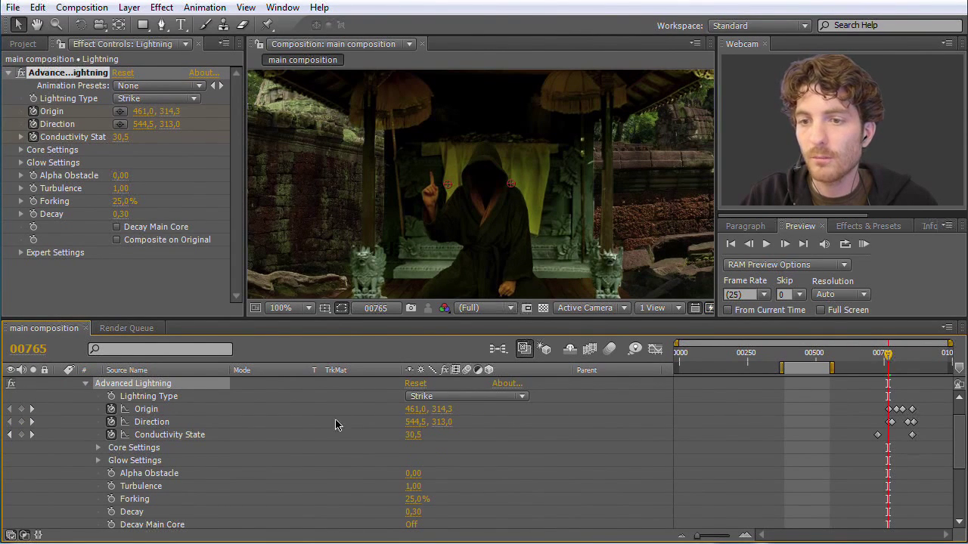
click(155, 437)
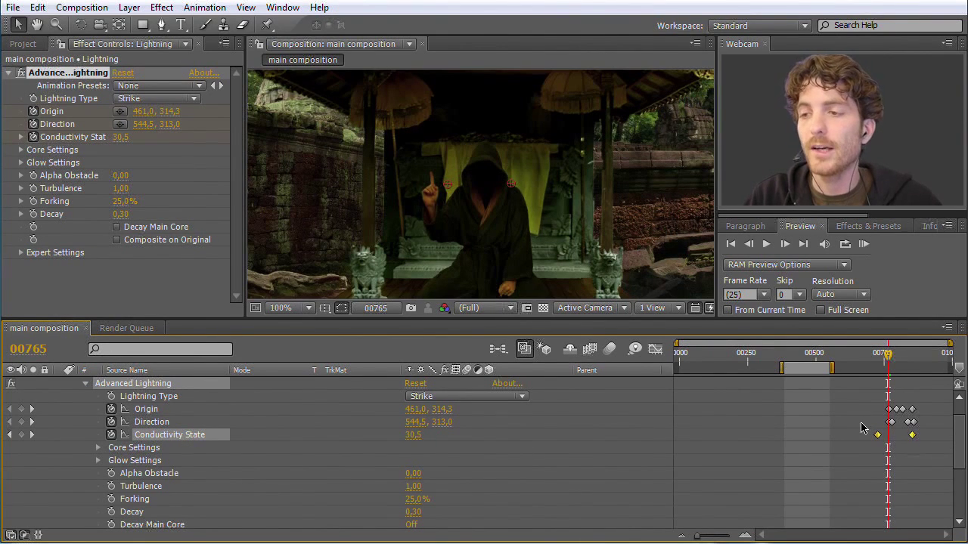
click(889, 356)
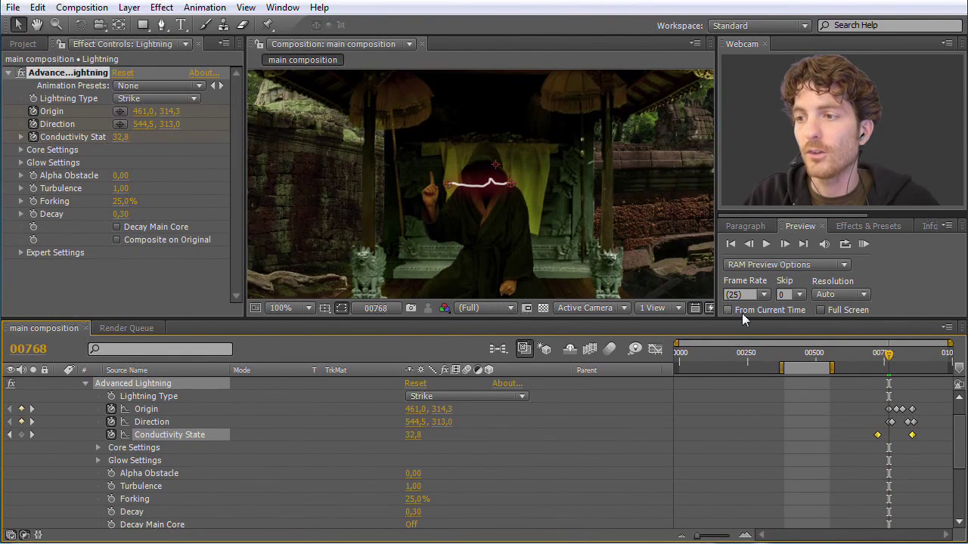
Step: Clear the copied Origin and Direction keyframes and restart both animations with new keyframes at frame 768
drag(696, 536, 716, 538)
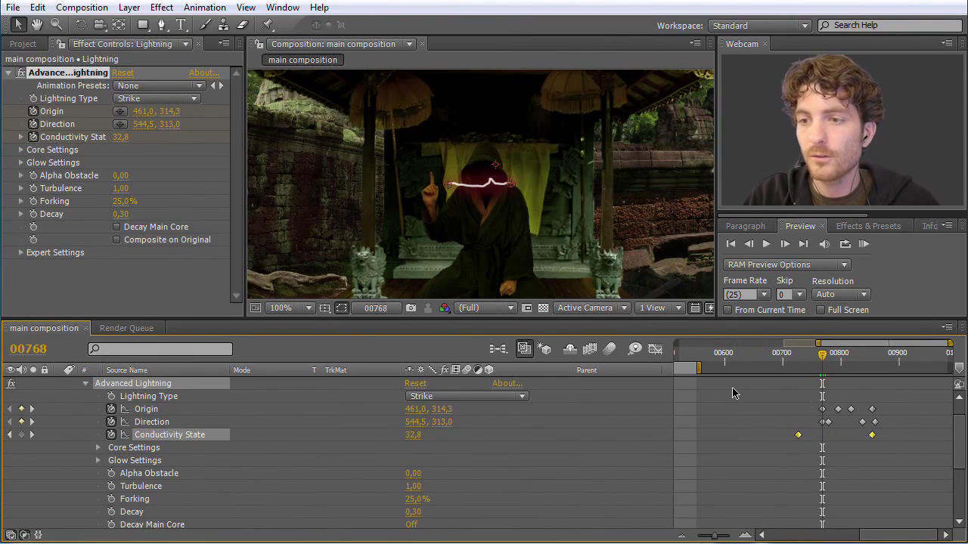
click(112, 409)
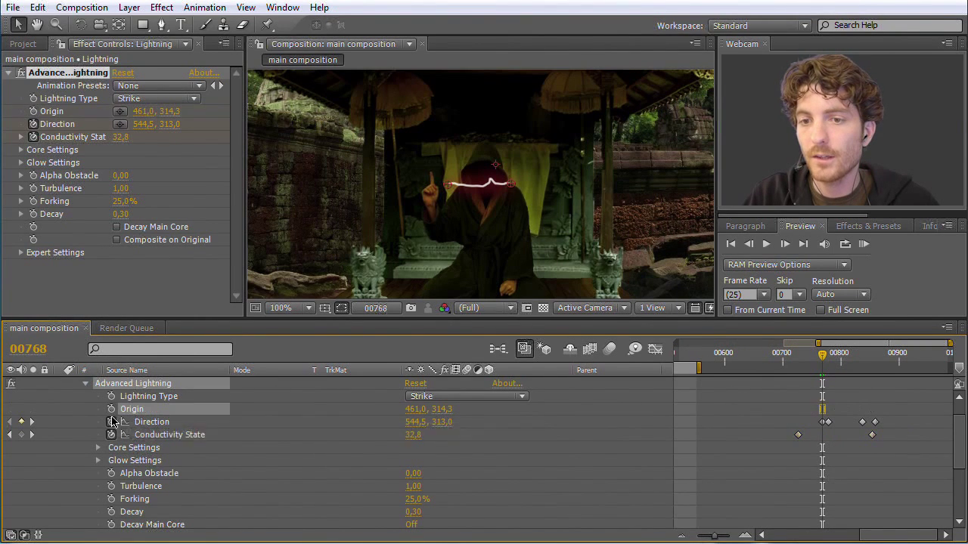
click(111, 422)
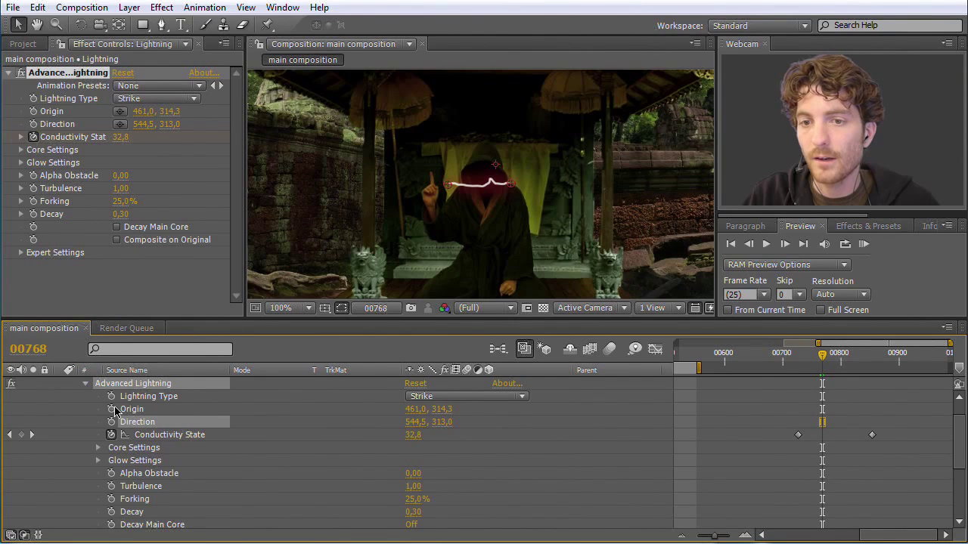
click(111, 409)
click(111, 422)
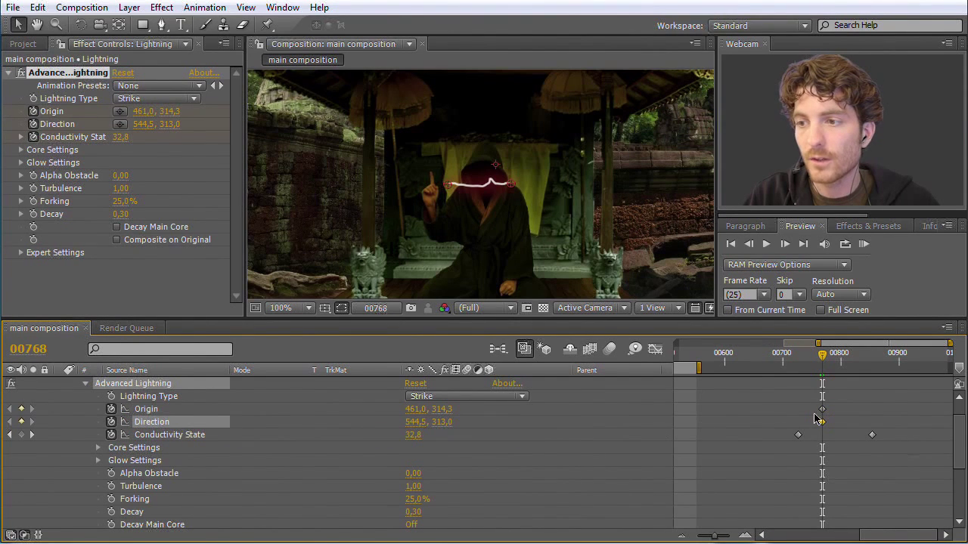
Step: At frame 768, place the bolt's Origin on the raised fingertip at 442,0, 298,3 and its Direction at 507,5, 296,0
drag(448, 184, 435, 177)
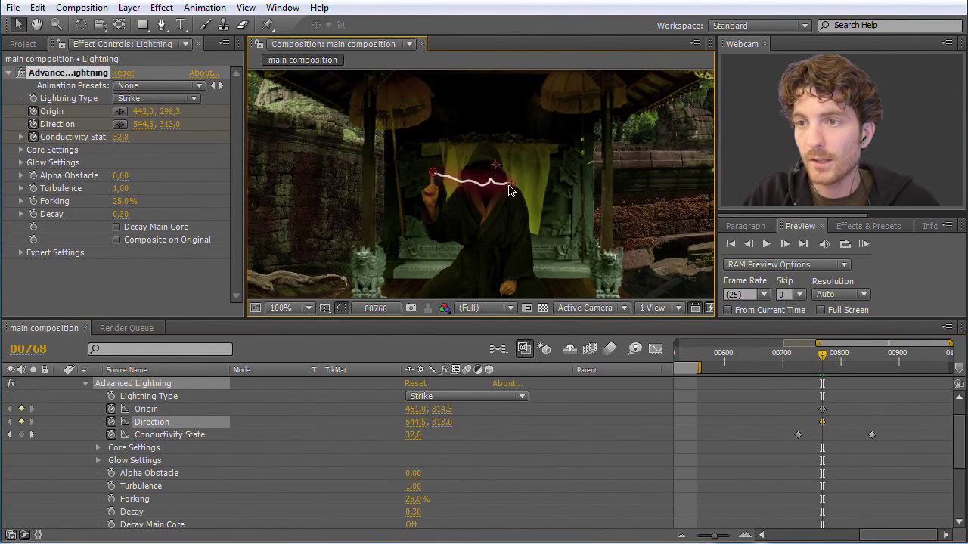
drag(507, 185, 486, 177)
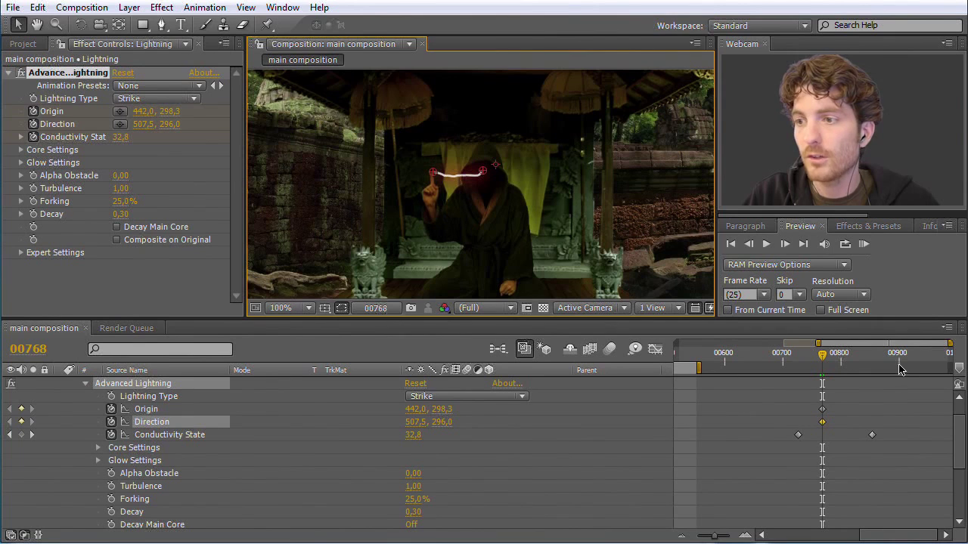
drag(959, 438, 960, 408)
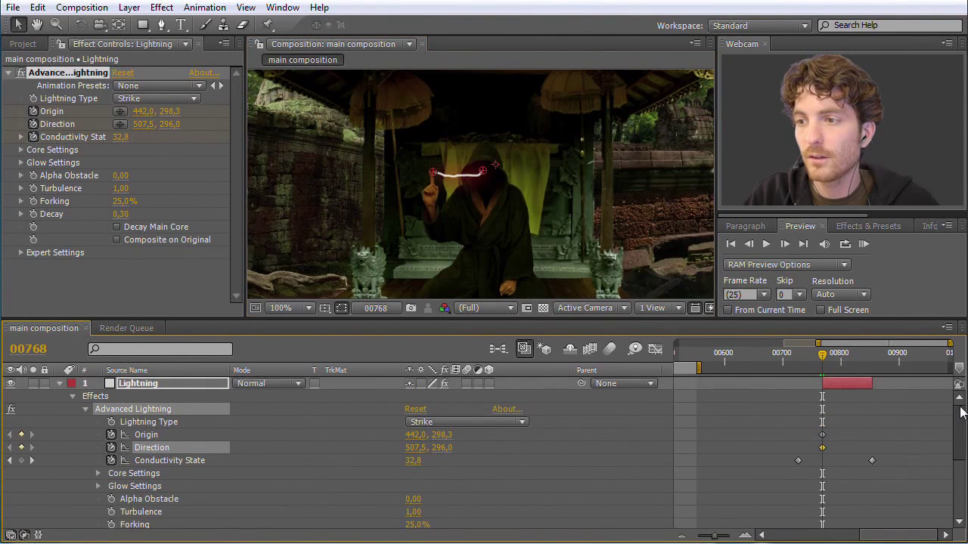
Step: Keyframe the lightning's Origin at 442,0, 296,3 on frame 783, near the raised fingertip at 400% magnification
drag(715, 537, 722, 539)
drag(813, 355, 832, 359)
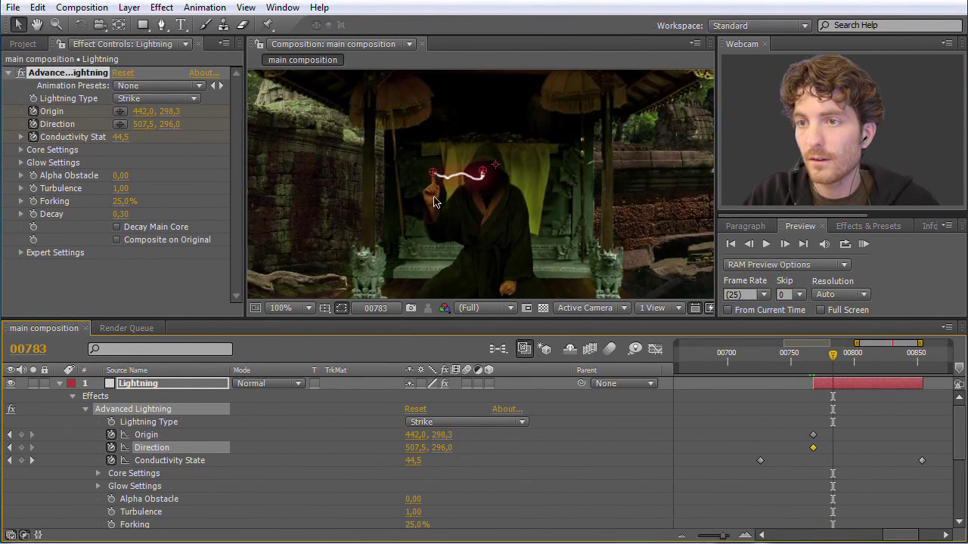
key(period)
key(period)
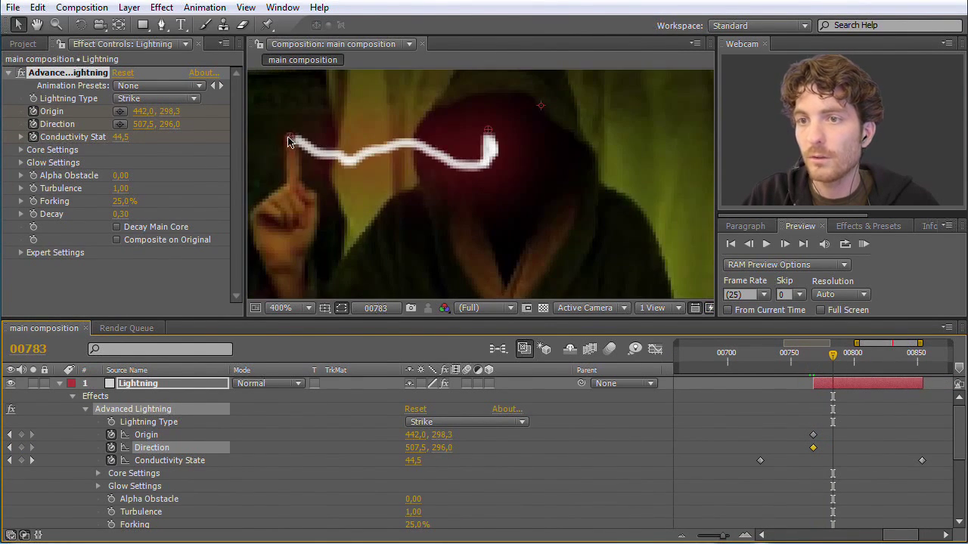
click(289, 131)
Step: Keyframe the Origin on the fingertip at 442,0, 306,1 on frame 793 and trim the layer's end to about that frame
drag(835, 356, 848, 359)
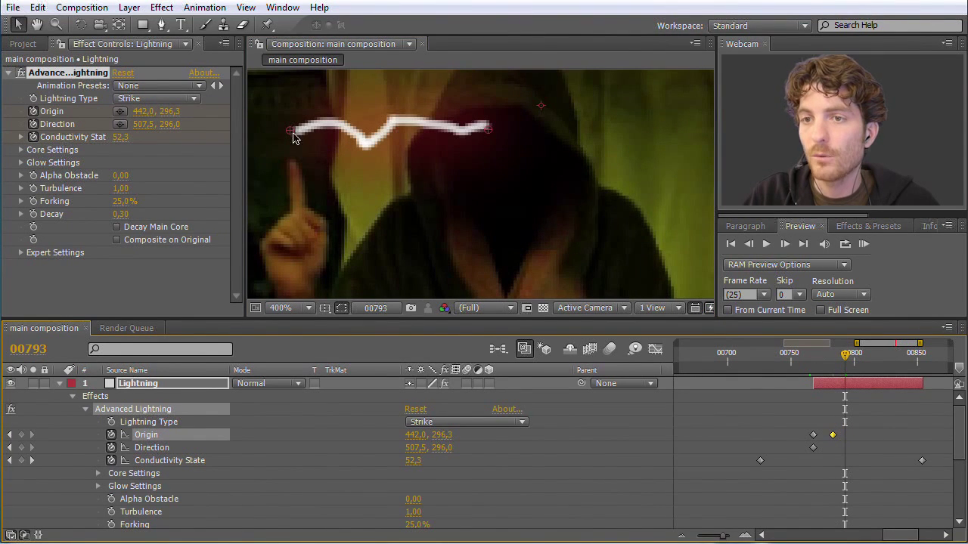
drag(846, 358, 844, 359)
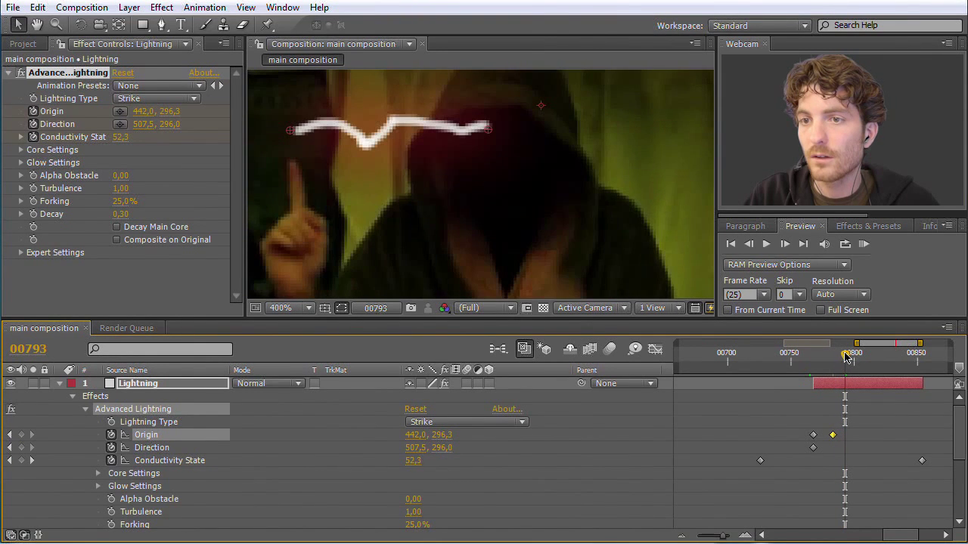
drag(290, 134, 290, 160)
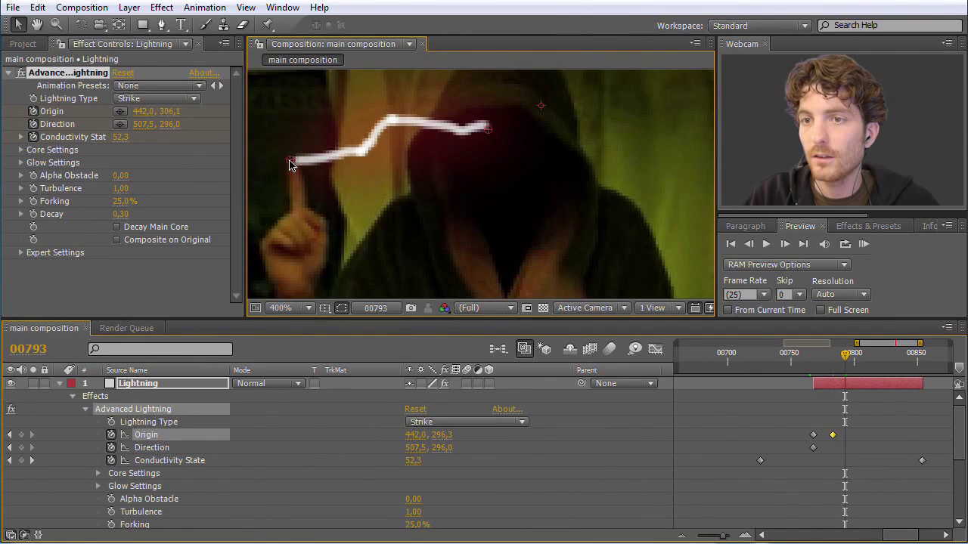
drag(920, 387, 861, 384)
key(ctrl+z)
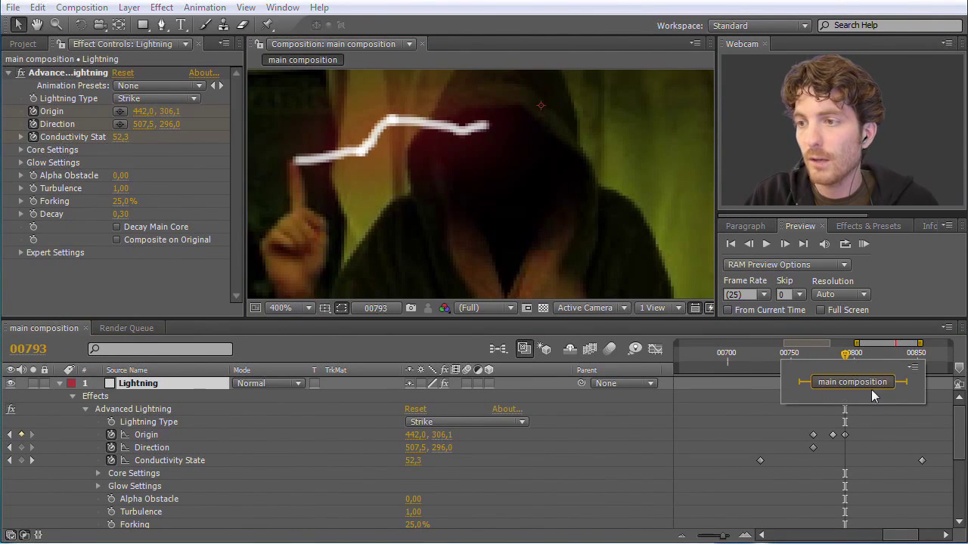
Step: Correct the Origin keyframe at frame 783 to 441,8, 298,1 so the bolt starts on the fingertip
mouse_move(841, 363)
mouse_down()
mouse_move(818, 364)
mouse_move(829, 364)
mouse_up()
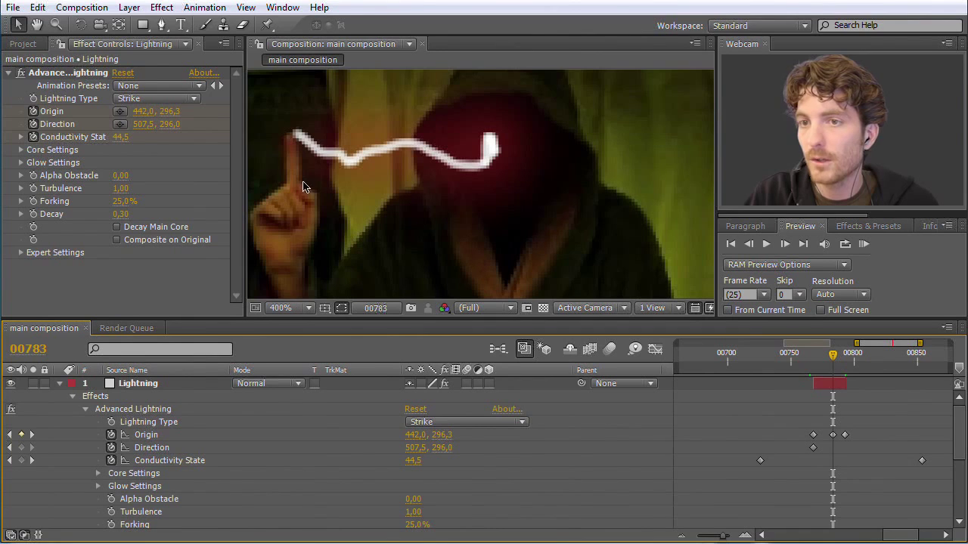
mouse_move(833, 355)
mouse_down()
mouse_move(815, 356)
mouse_move(833, 355)
mouse_up()
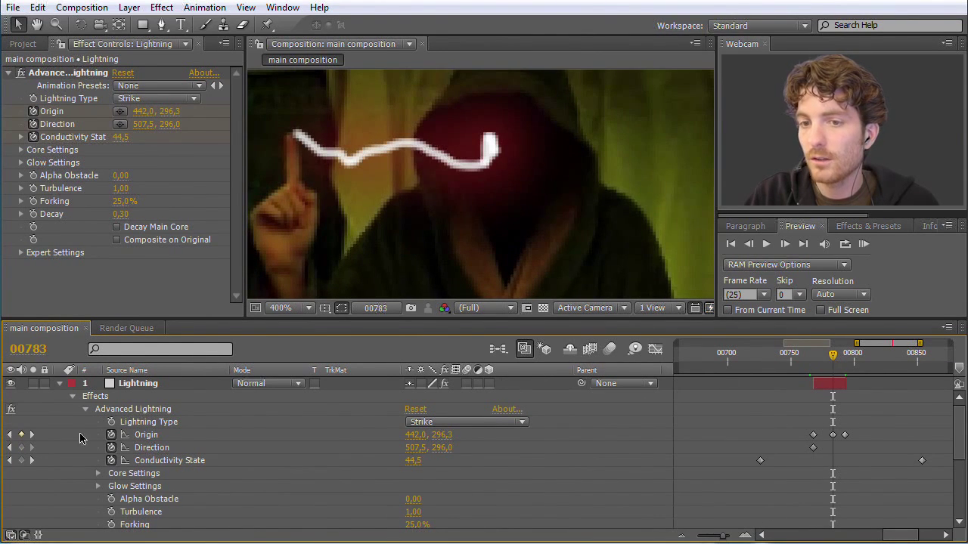
click(150, 436)
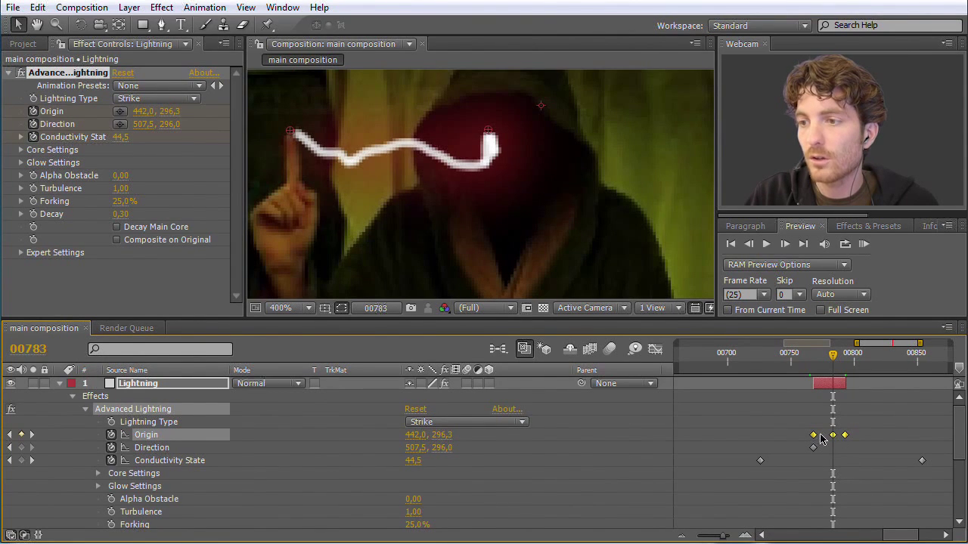
click(848, 440)
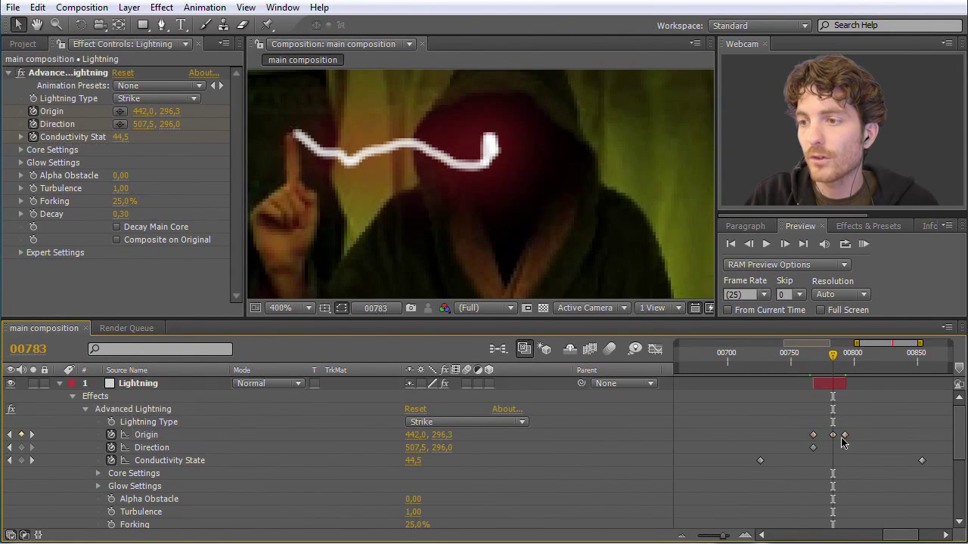
click(832, 436)
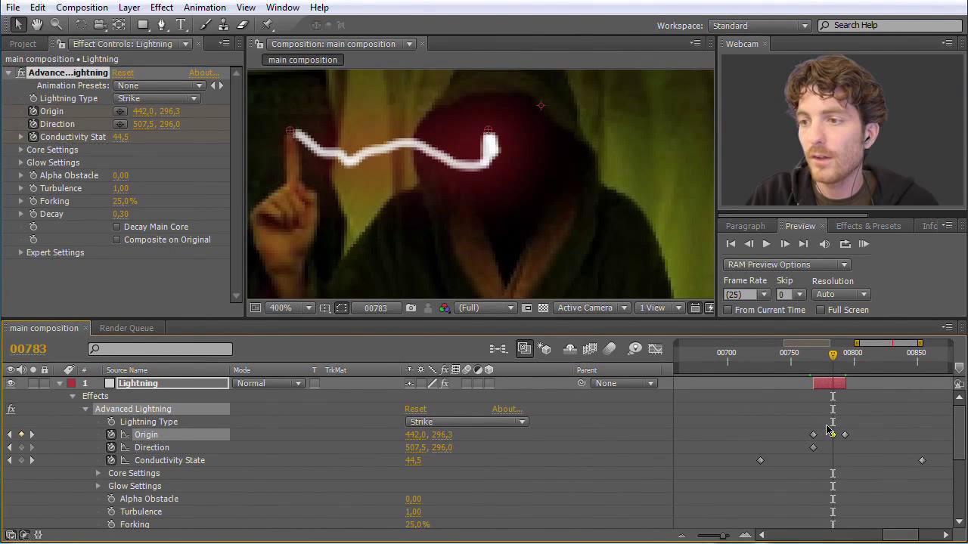
drag(289, 135, 292, 140)
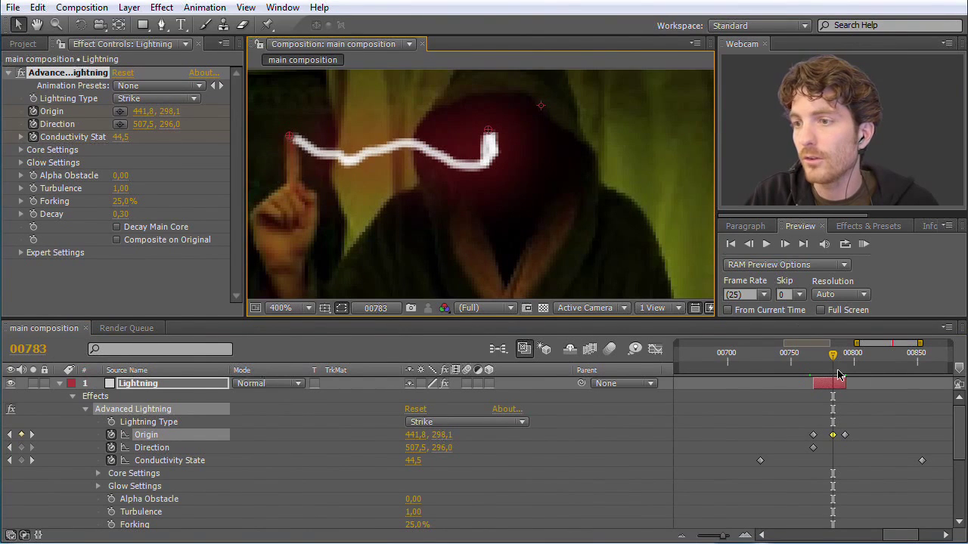
Step: Add Origin keyframes on the fingertip at frame 777 and at 440,9, 296,9 on frame 771, returning to 50% magnification
drag(834, 357, 825, 360)
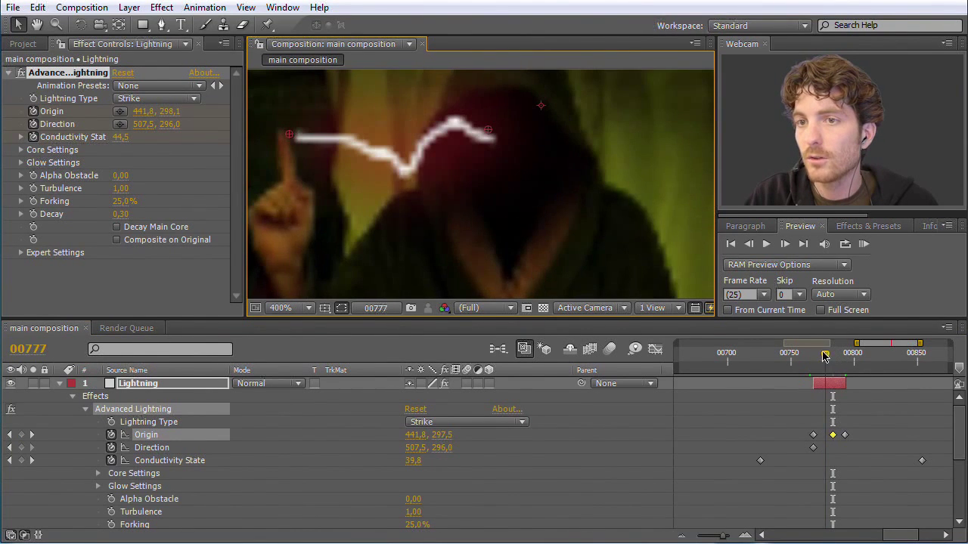
drag(280, 136, 277, 137)
drag(823, 356, 815, 359)
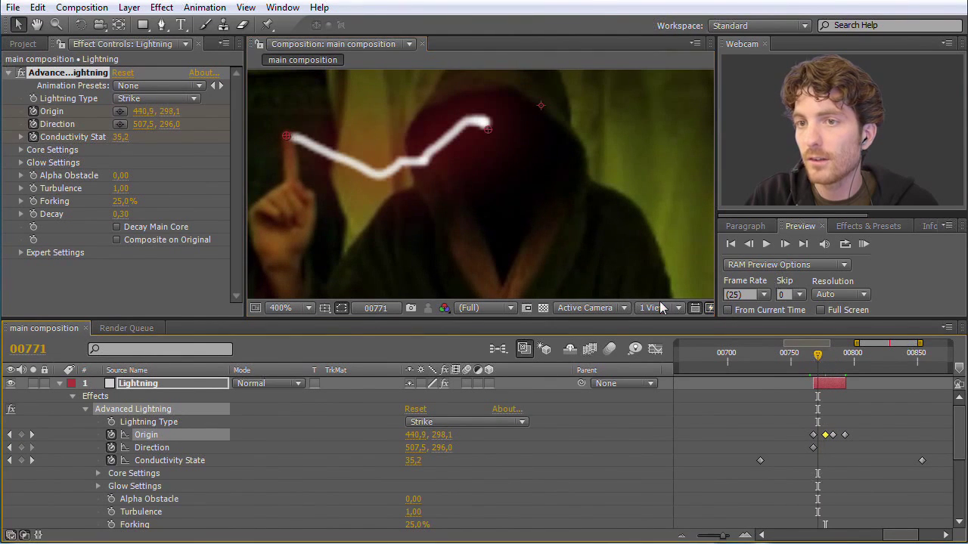
drag(286, 134, 286, 135)
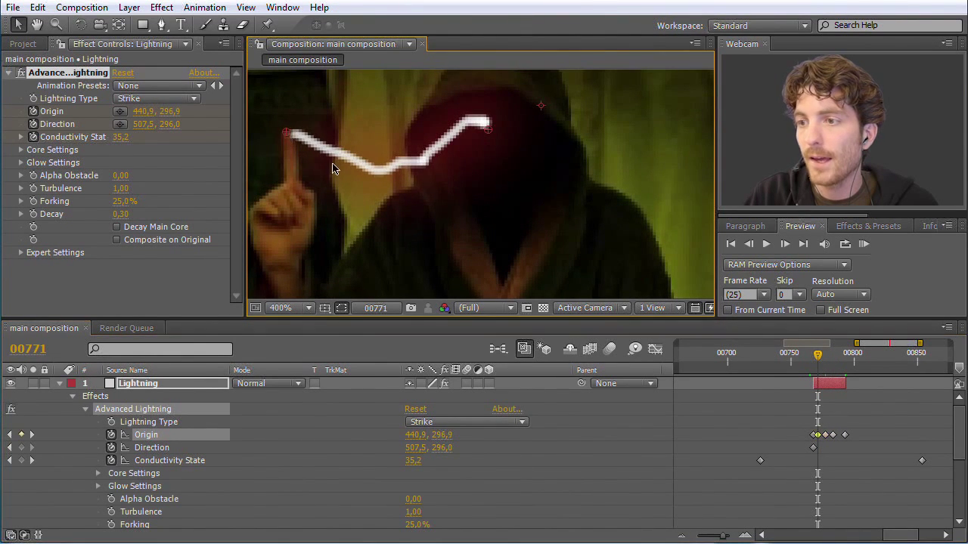
key(slash)
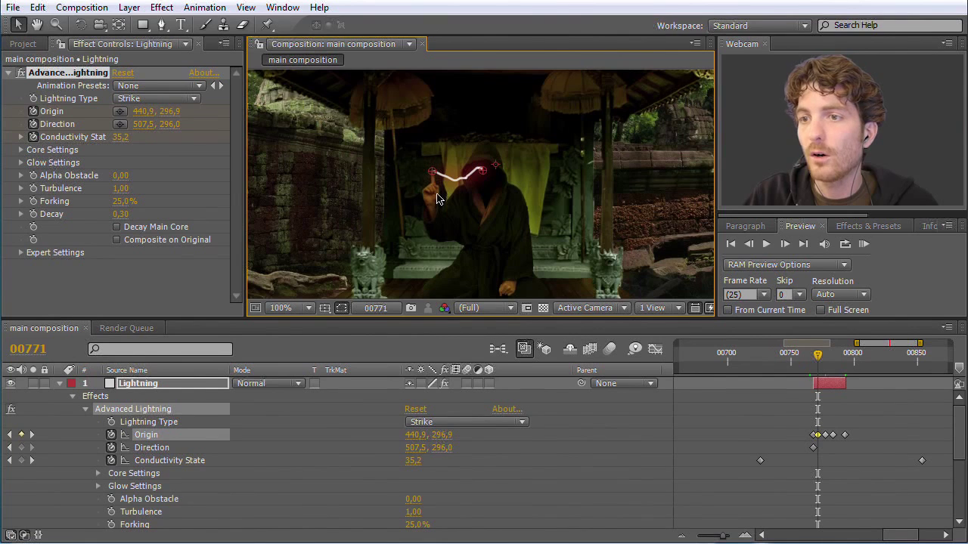
key(comma)
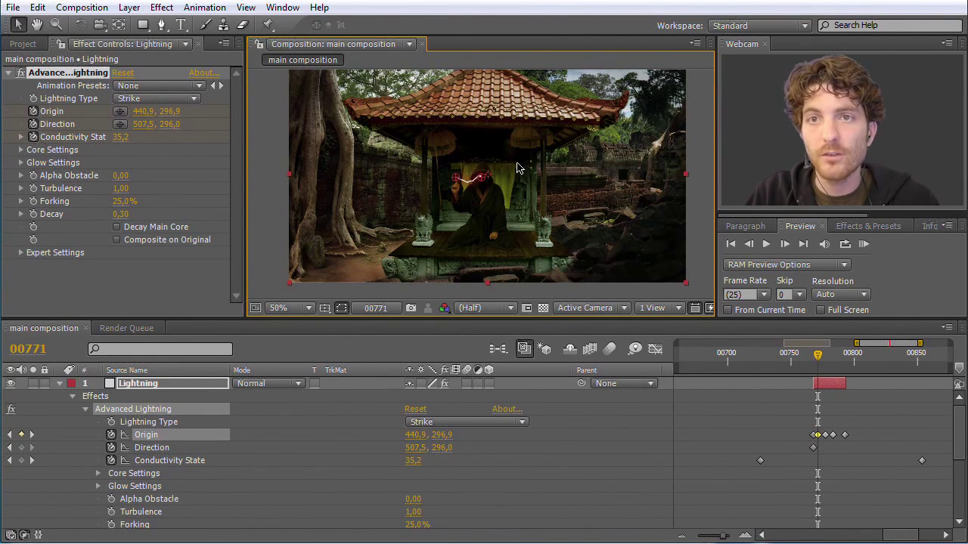
Step: Open the After Effects online help in Firefox
click(295, 11)
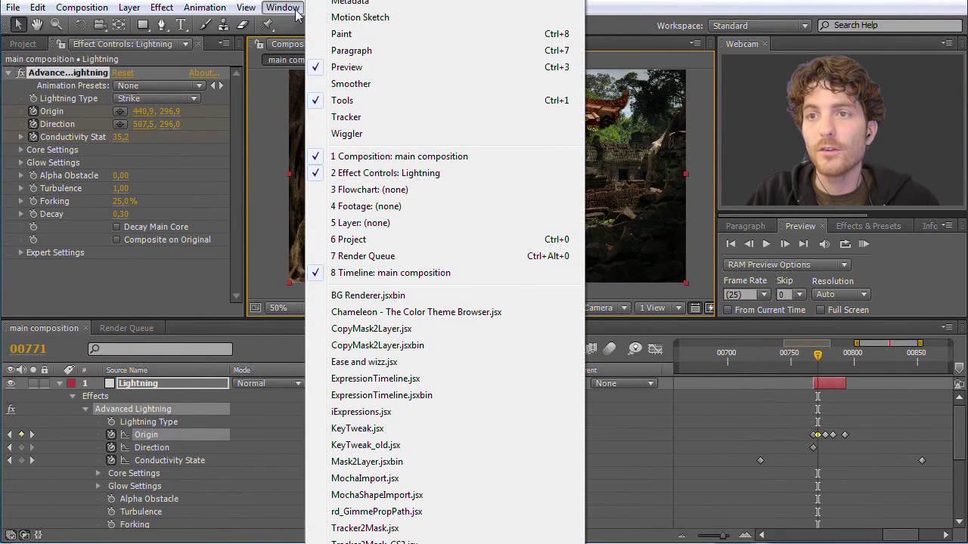
click(295, 9)
click(315, 9)
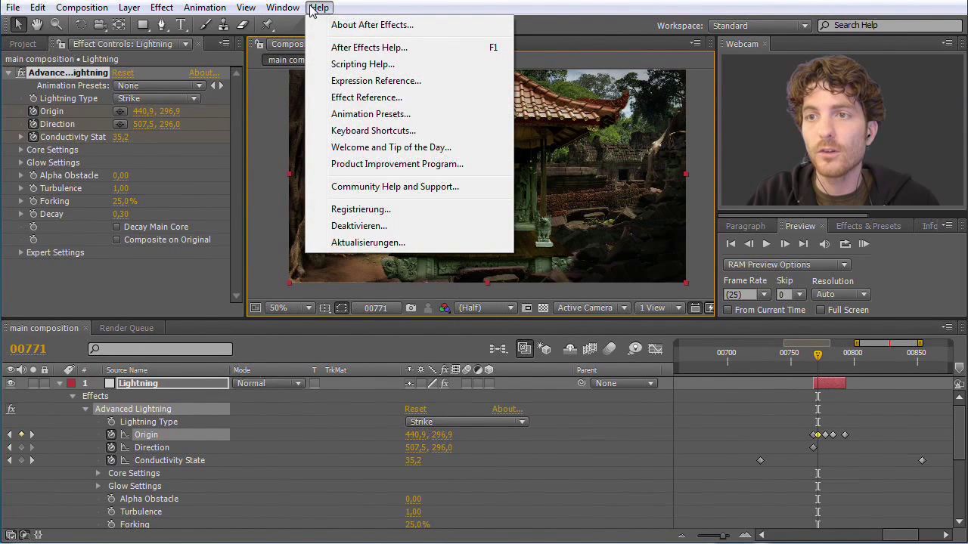
click(381, 50)
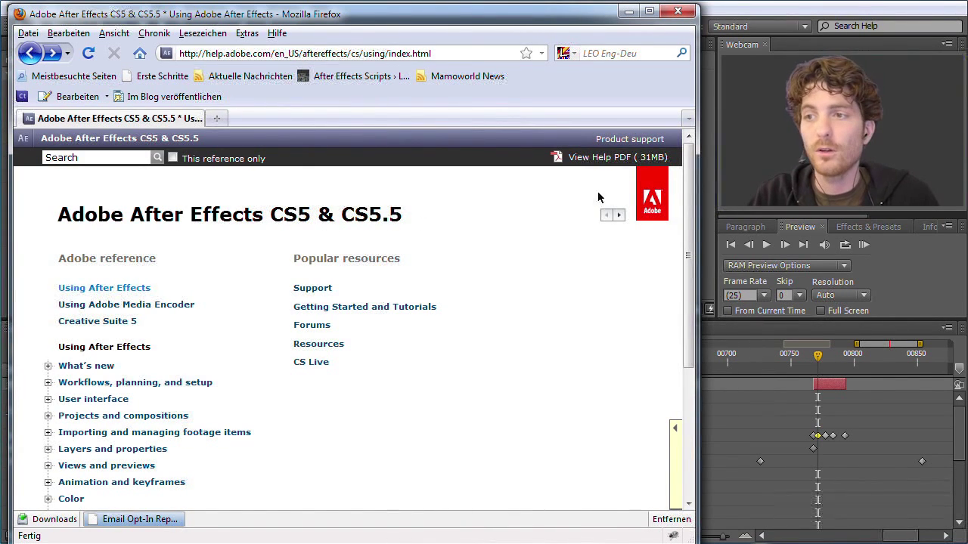
Step: Expand the Effects and animation presets topic in the help contents and look through its effect categories
drag(687, 198, 676, 328)
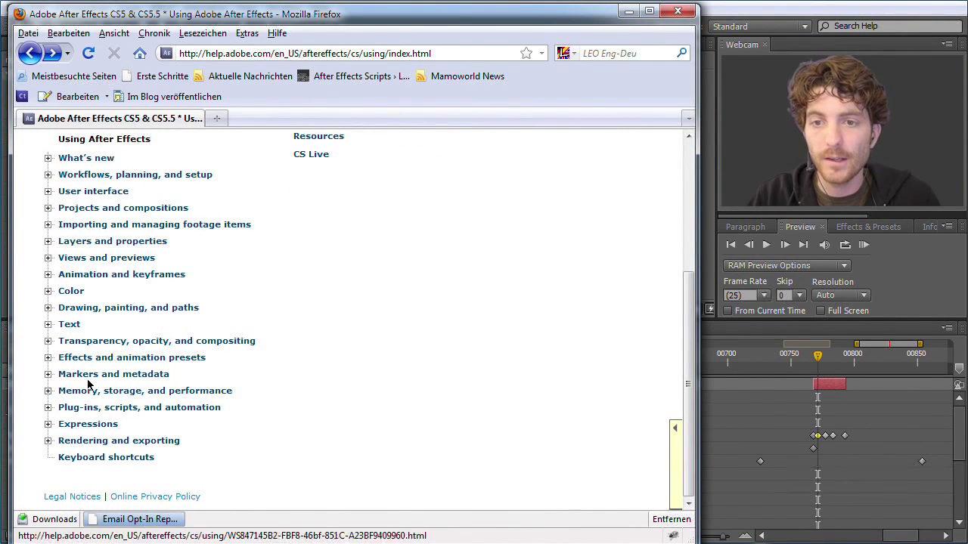
click(47, 358)
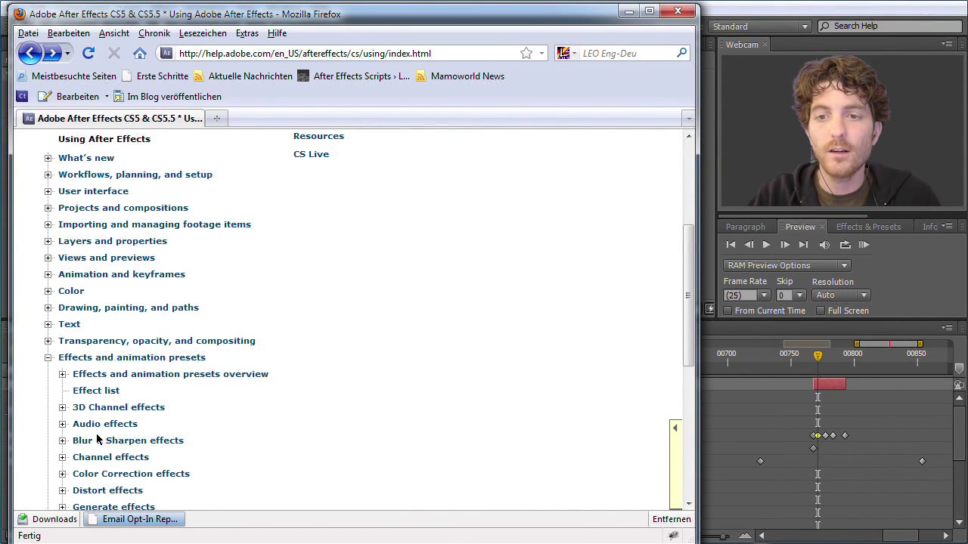
scroll(100, 435, down, 2)
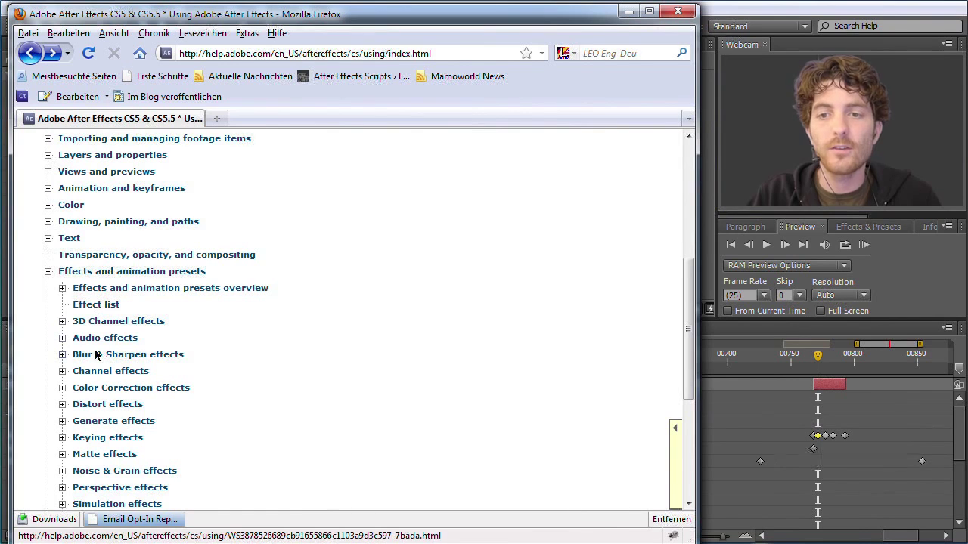
scroll(115, 378, down, 2)
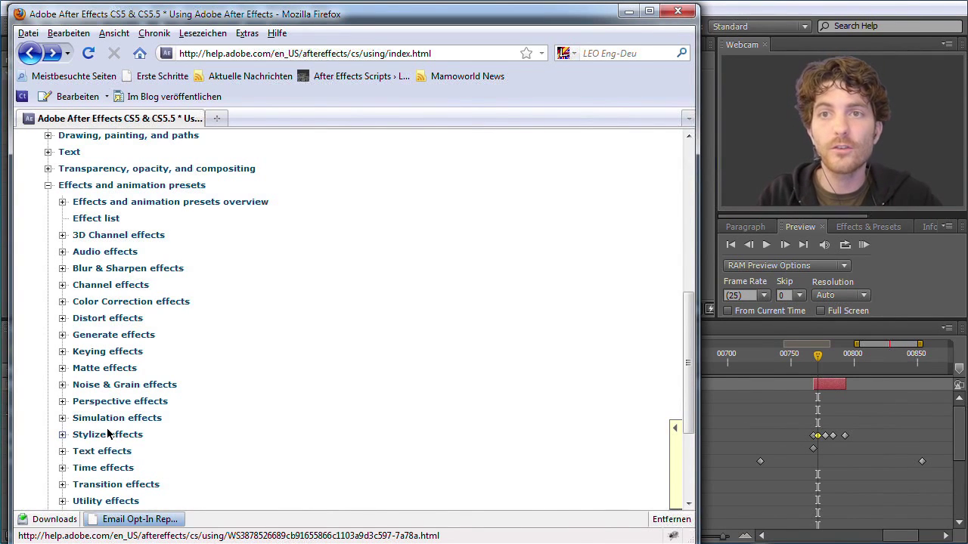
scroll(219, 397, down, 2)
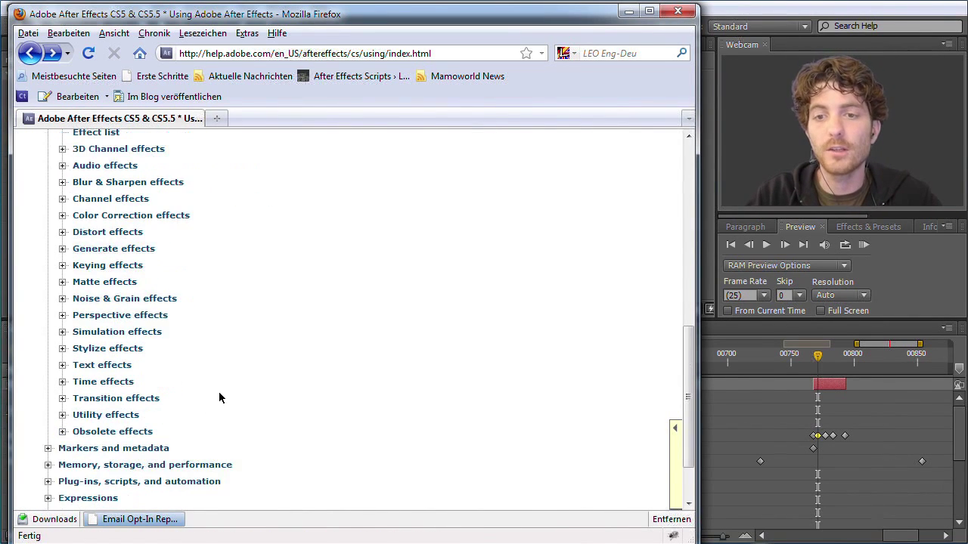